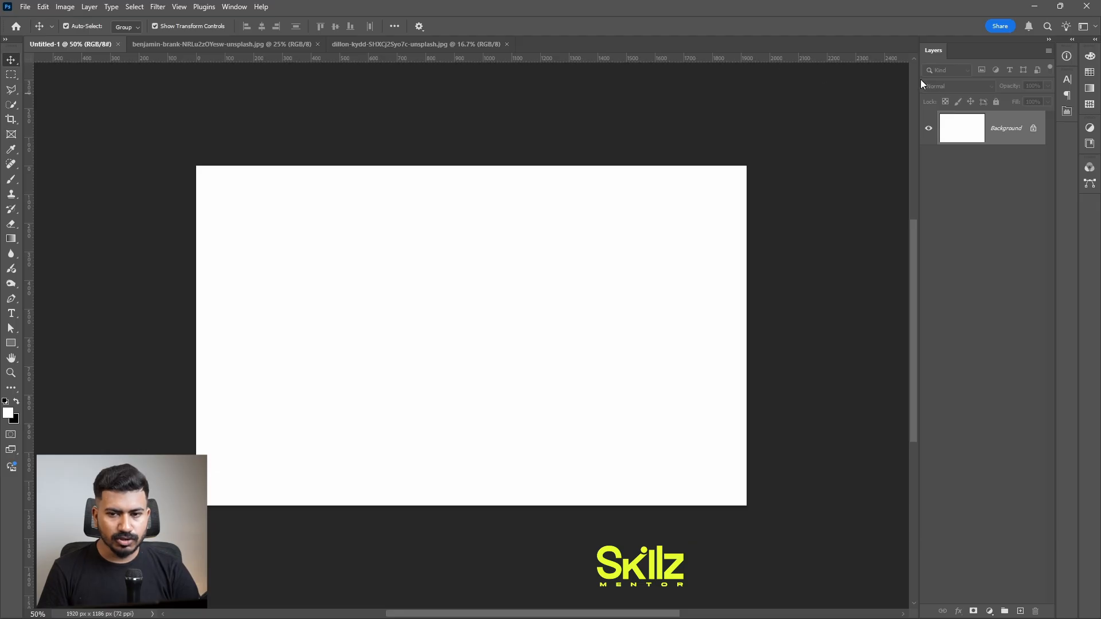
# Step: Widen the Layers panel, view the city skyline photo and bring the red car photo's document to the front
pyautogui.moveTo(920, 79); pyautogui.dragTo(714, 74)
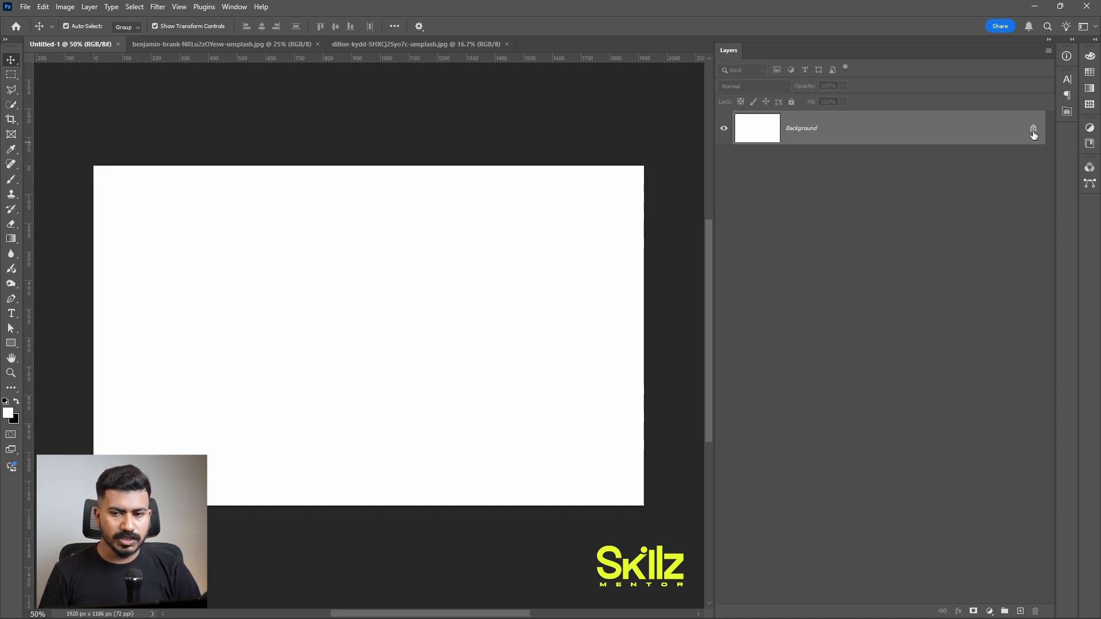
pyautogui.click(250, 42)
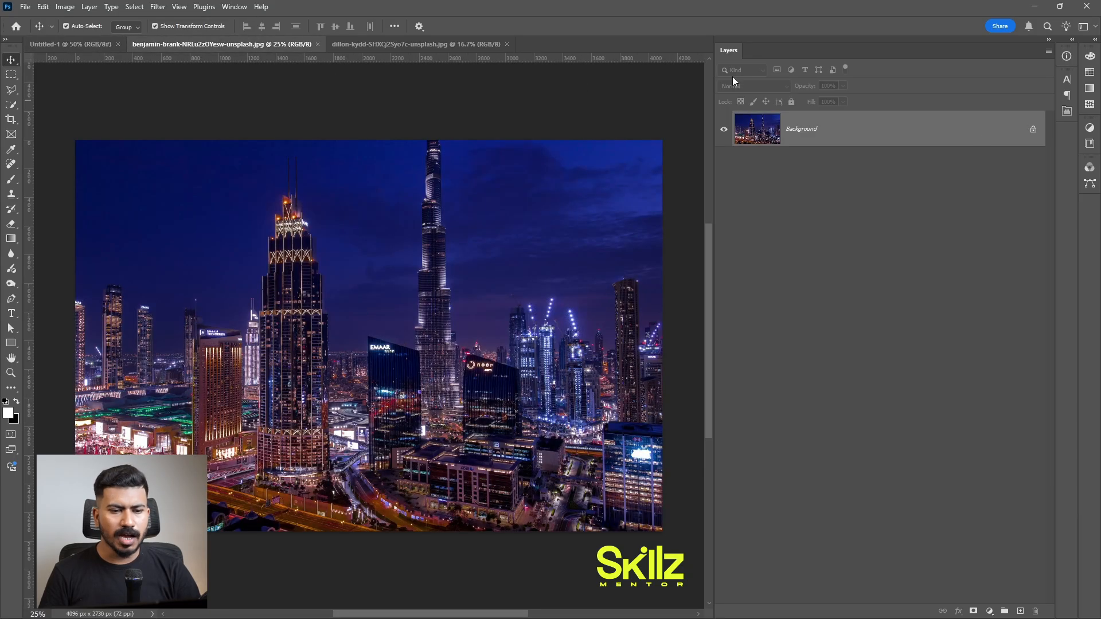
pyautogui.click(377, 42)
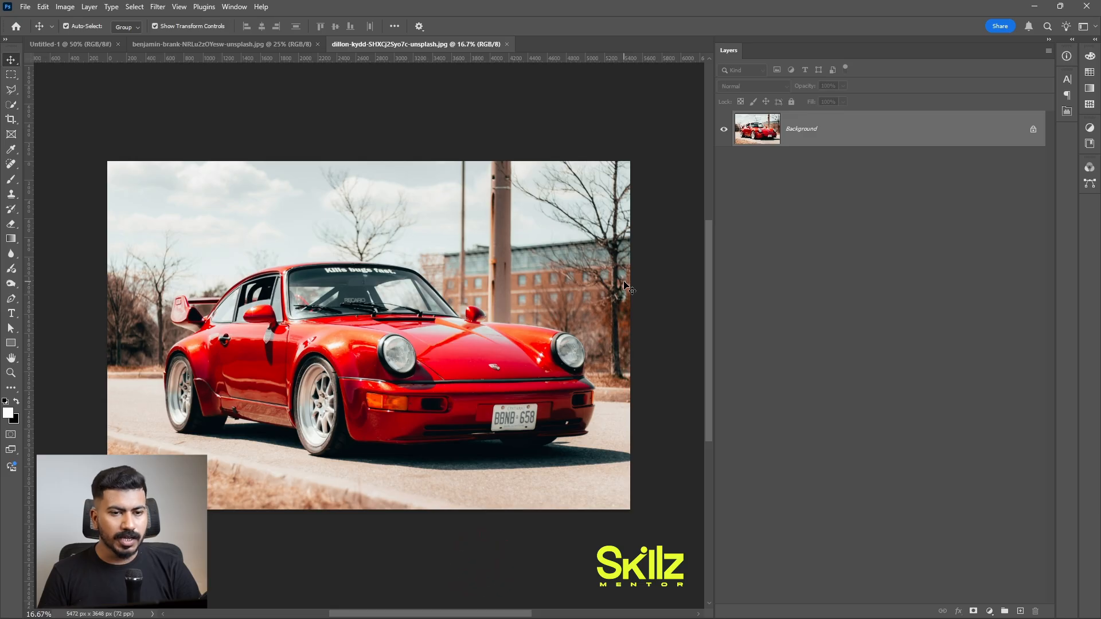
pyautogui.moveTo(230, 225); pyautogui.dragTo(401, 219)
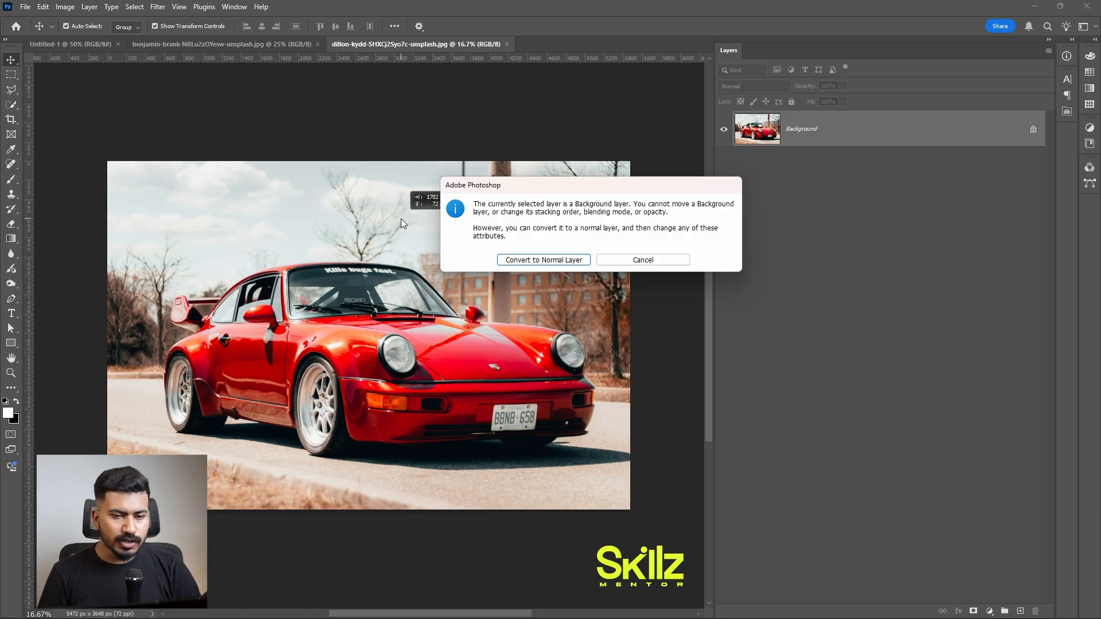
pyautogui.moveTo(522, 189); pyautogui.dragTo(343, 150)
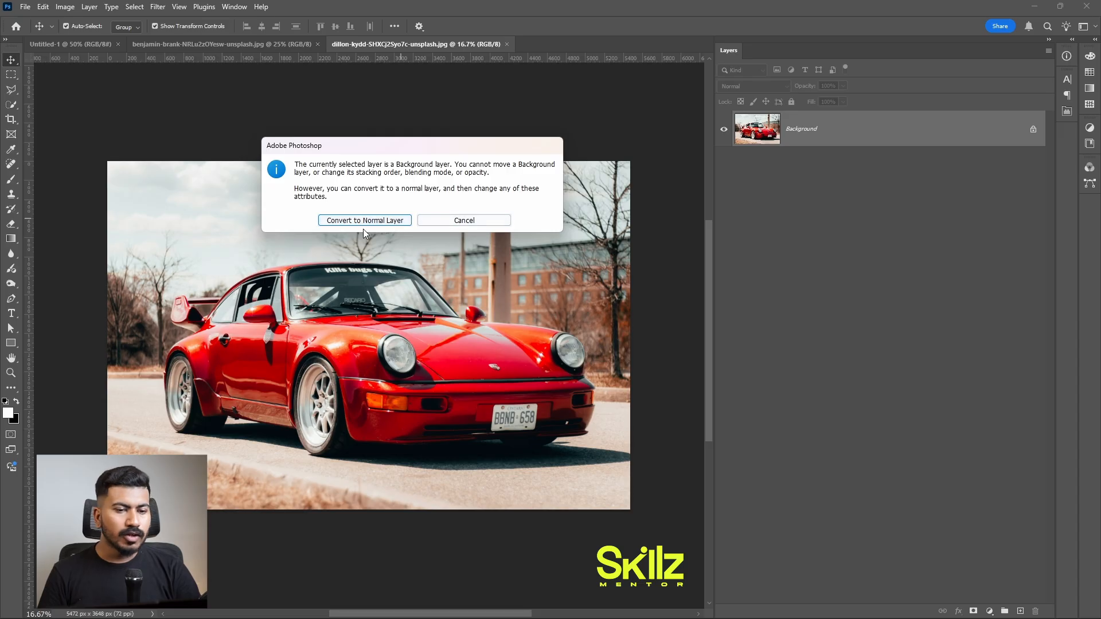
pyautogui.click(462, 223)
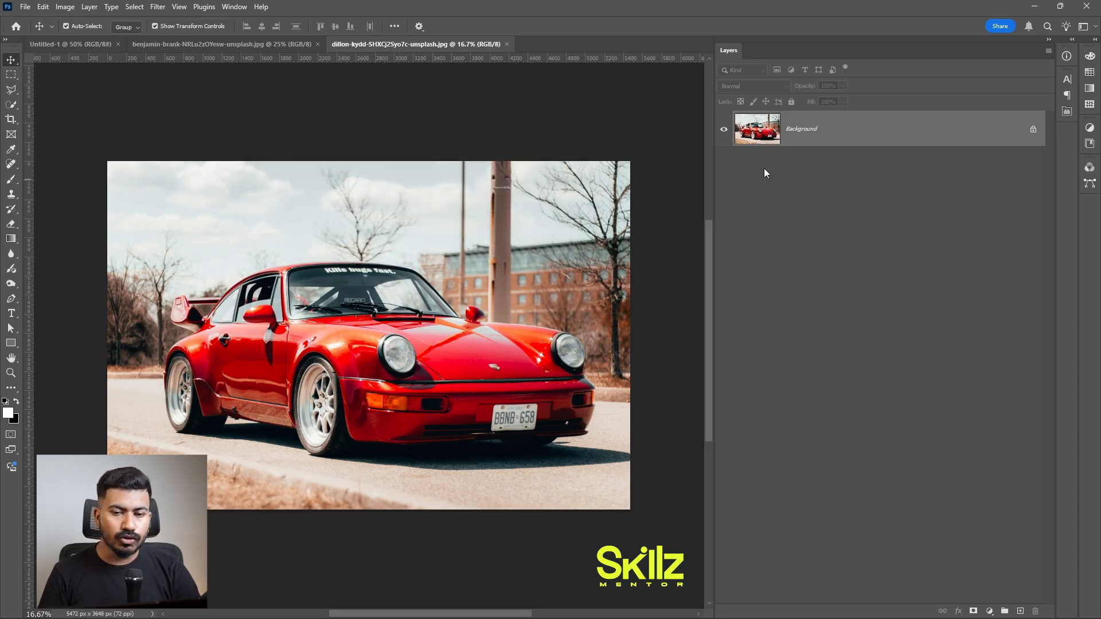
# Step: Unlock the red car photo's Background layer to turn it into a normal layer
pyautogui.click(1033, 130)
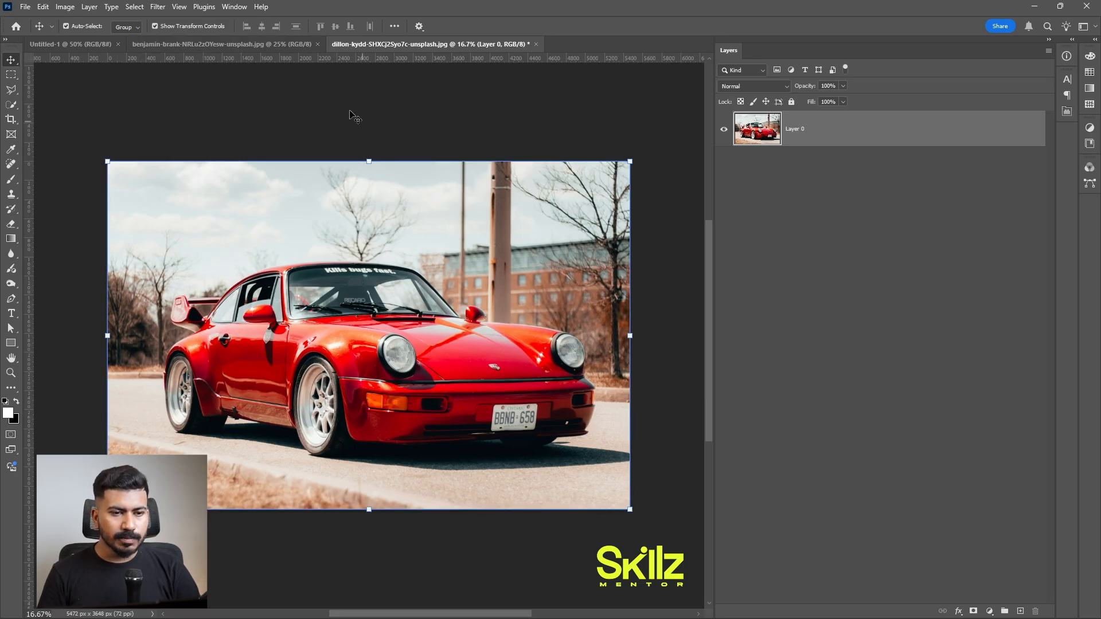
# Step: Copy the entire city skyline photo, paste it into the car document and undo the paste
pyautogui.click(257, 41)
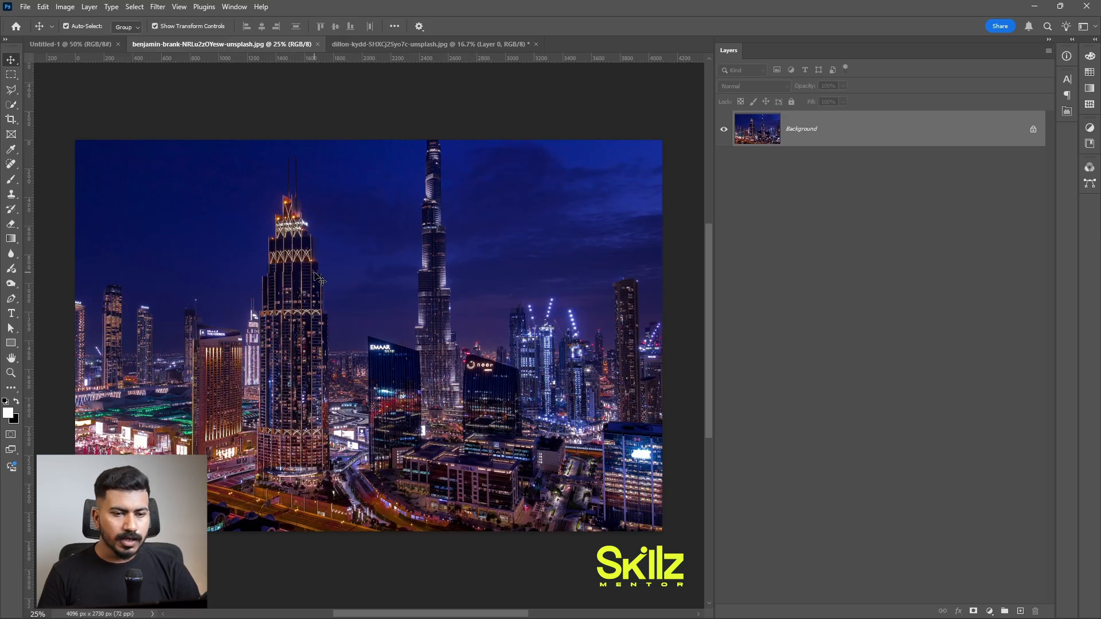
pyautogui.hotkey('ctrl', 'a')
pyautogui.hotkey('ctrl', 'c')
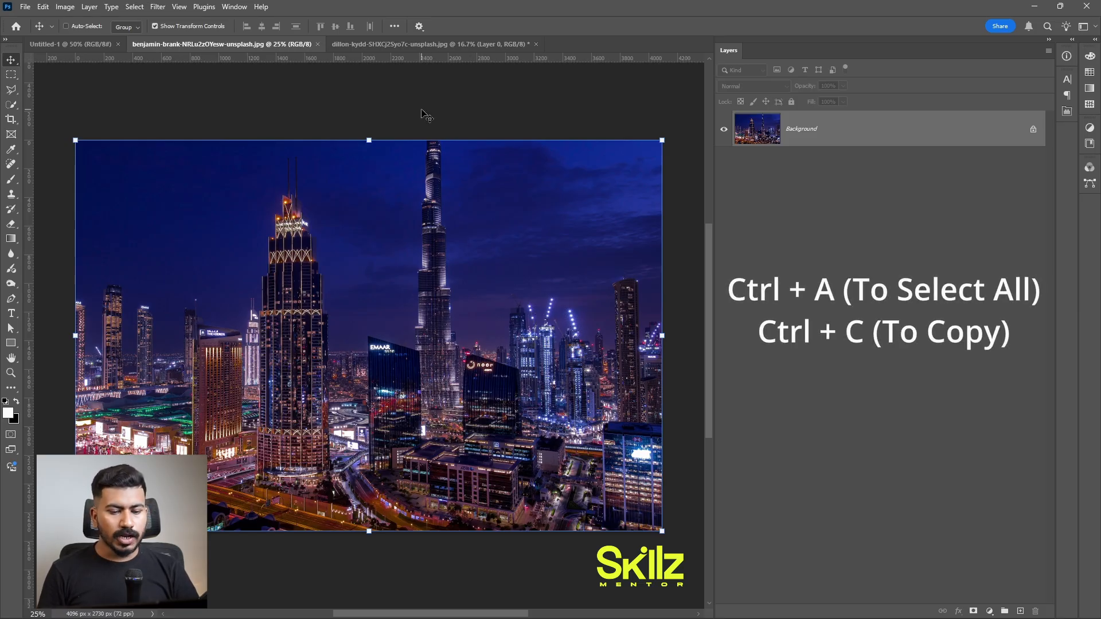
pyautogui.click(420, 44)
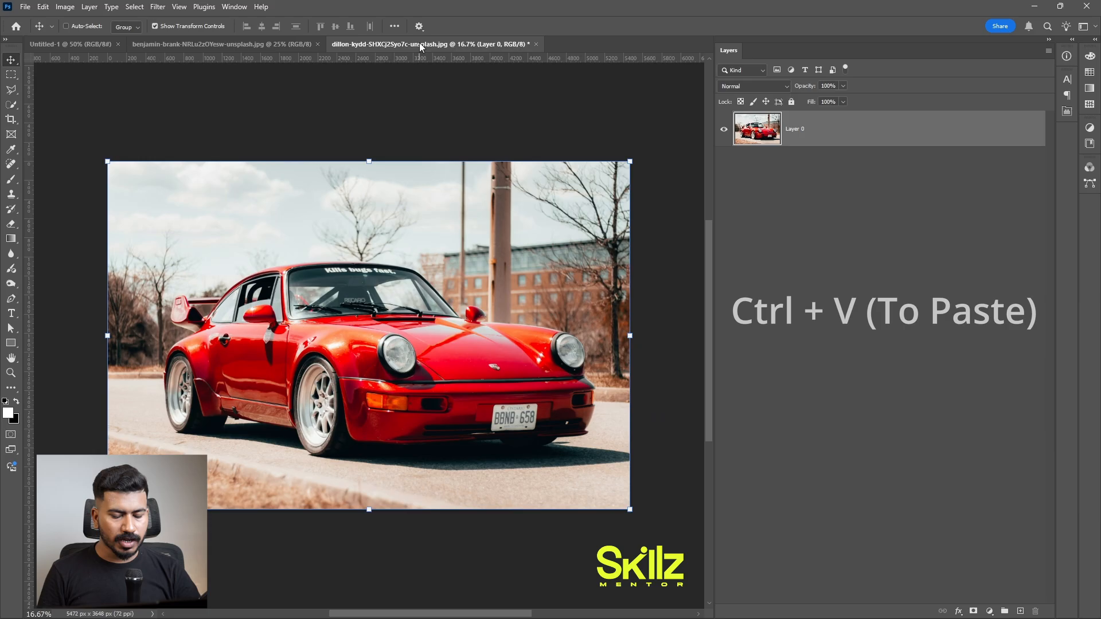
pyautogui.hotkey('ctrl', 'v')
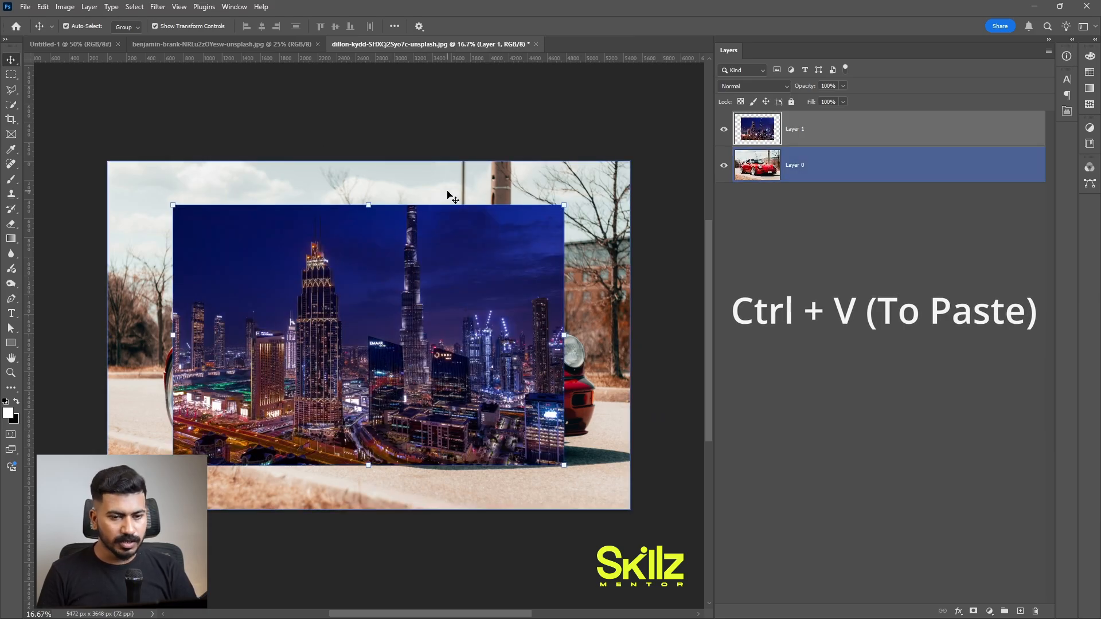
pyautogui.hotkey('ctrl', 'z')
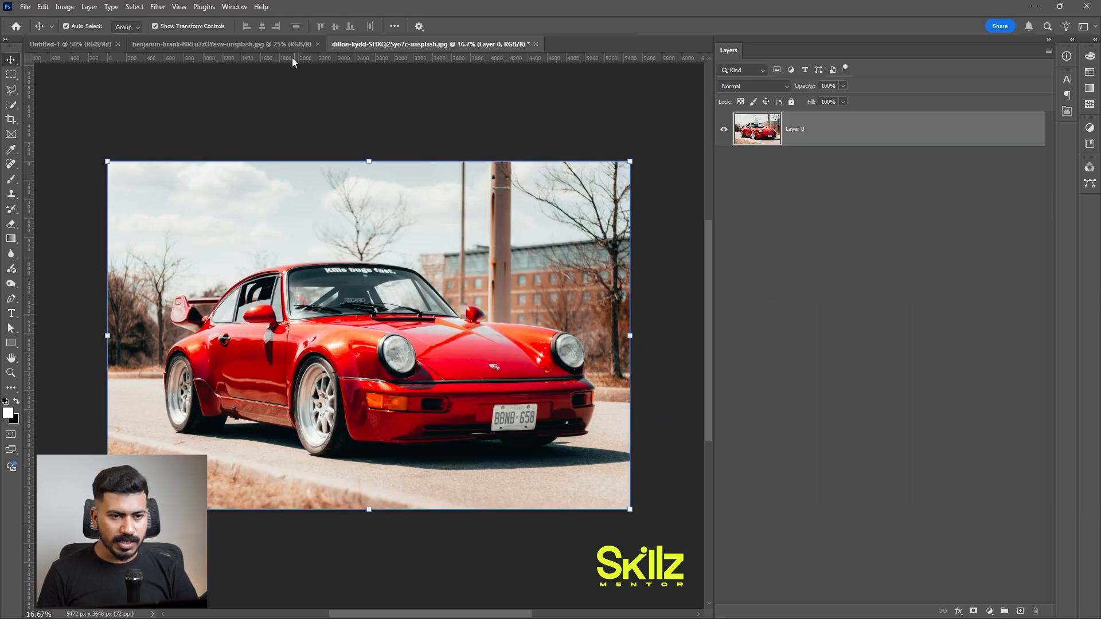
# Step: Bring the city skyline photo into the car document as a single new layer, undoing the extra duplicate
pyautogui.click(291, 45)
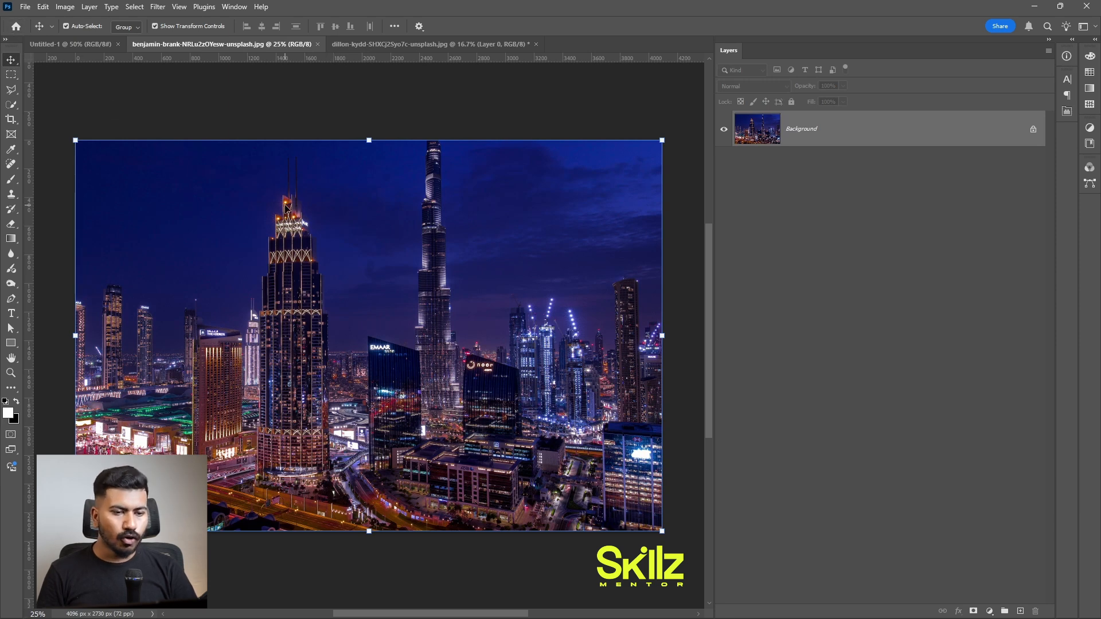
pyautogui.moveTo(287, 207); pyautogui.dragTo(350, 211)
pyautogui.click(255, 46)
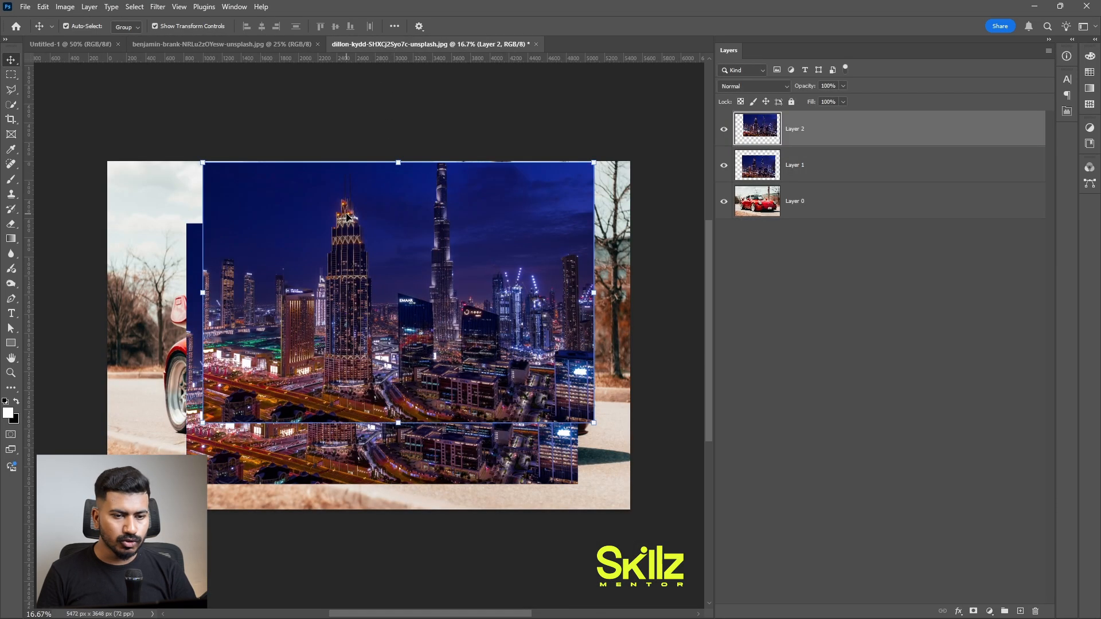
pyautogui.hotkey('ctrl', 'z')
pyautogui.scroll(1, 413, 318)
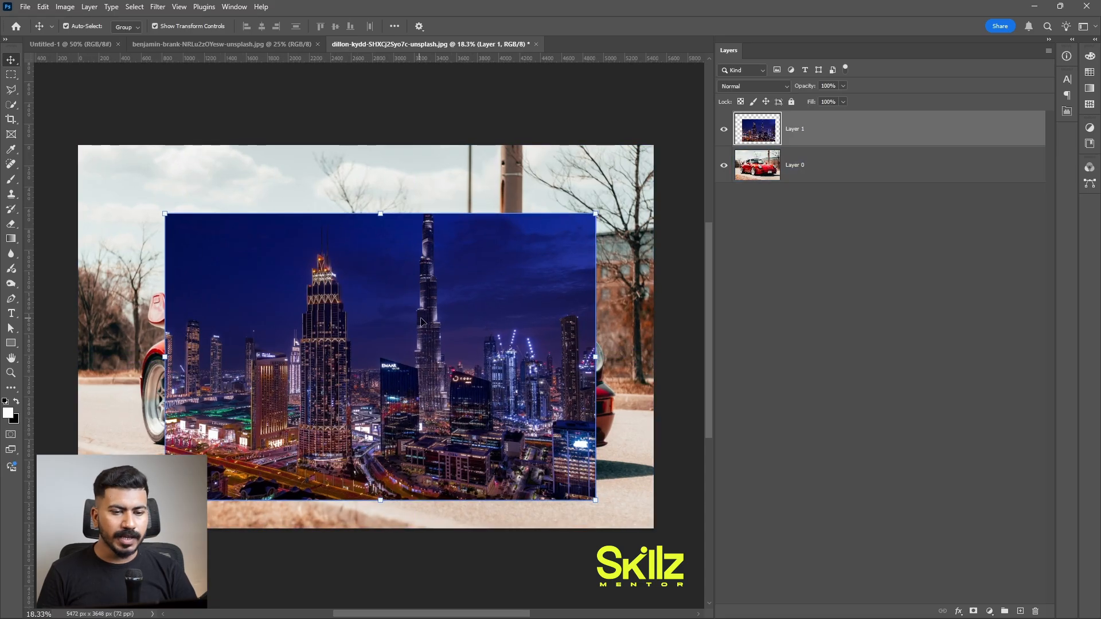
# Step: Reposition the city skyline layer so it sits centred over the car photo
pyautogui.moveTo(426, 347); pyautogui.dragTo(437, 268)
pyautogui.scroll(1, 473, 234)
pyautogui.moveTo(435, 229); pyautogui.dragTo(466, 282)
# Step: Try out lower opacity and fill on the city skyline layer, returning both to 100%
pyautogui.click(843, 86)
pyautogui.moveTo(809, 99); pyautogui.dragTo(848, 98)
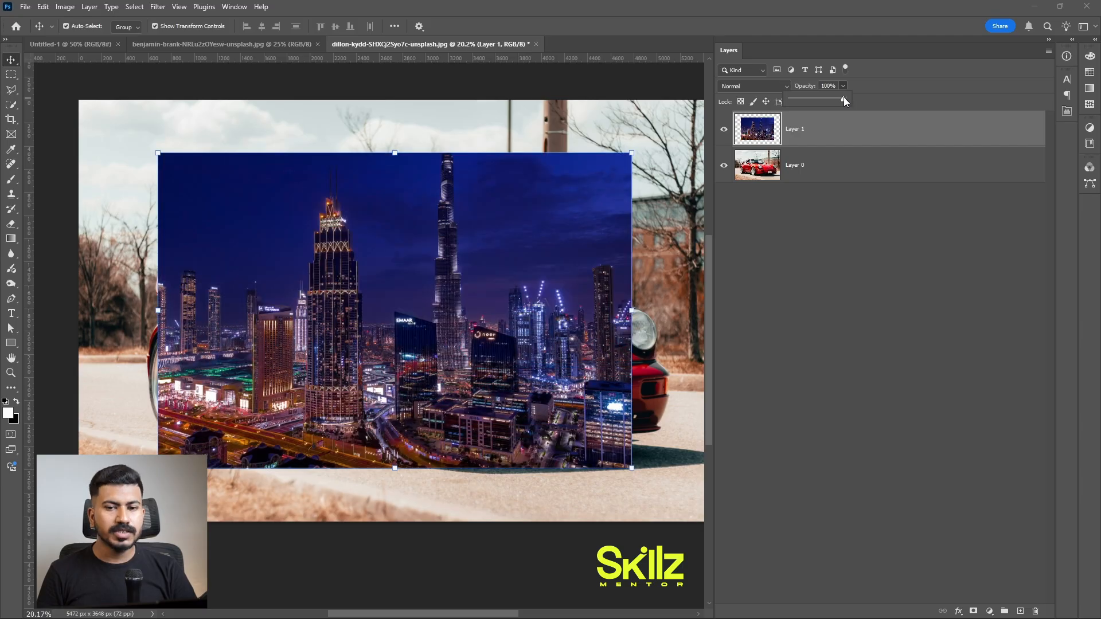
pyautogui.click(831, 164)
pyautogui.click(843, 102)
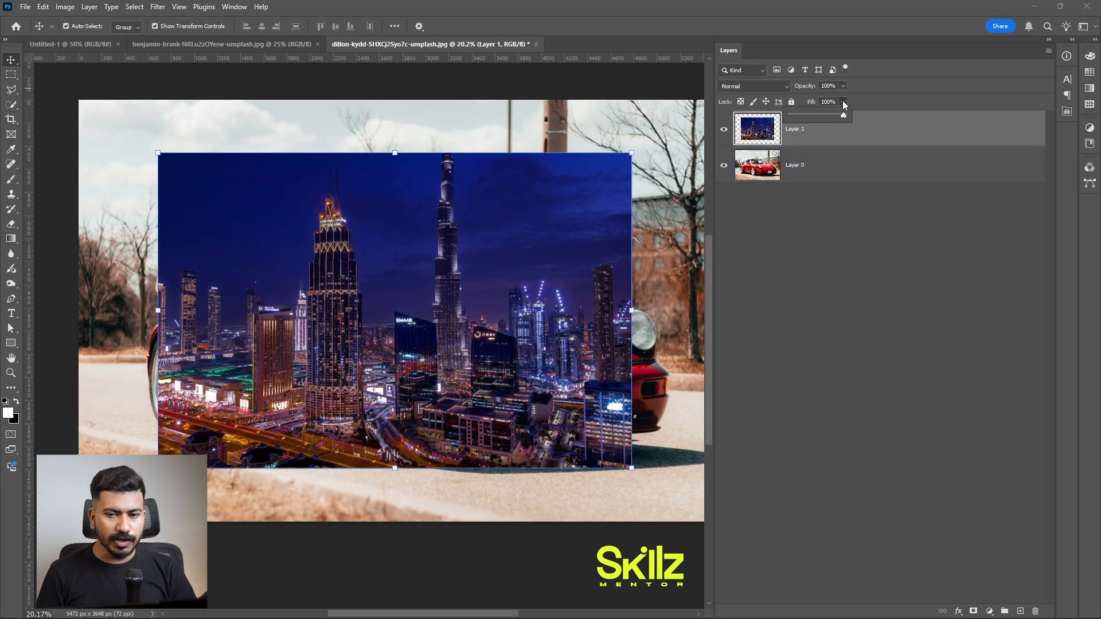
pyautogui.moveTo(810, 113); pyautogui.dragTo(865, 106)
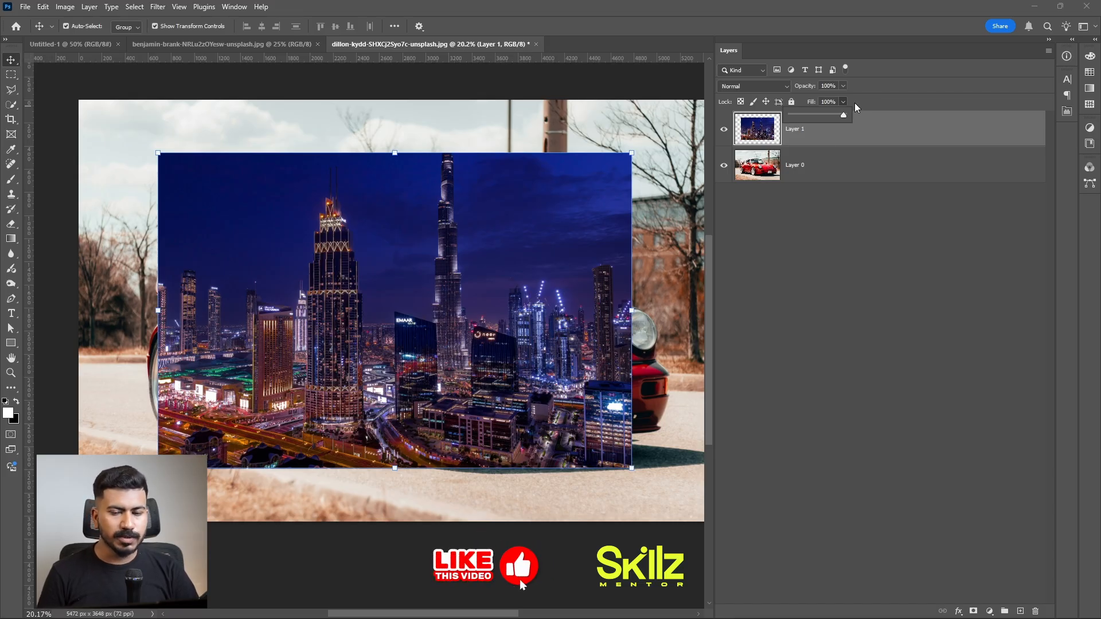
pyautogui.click(851, 131)
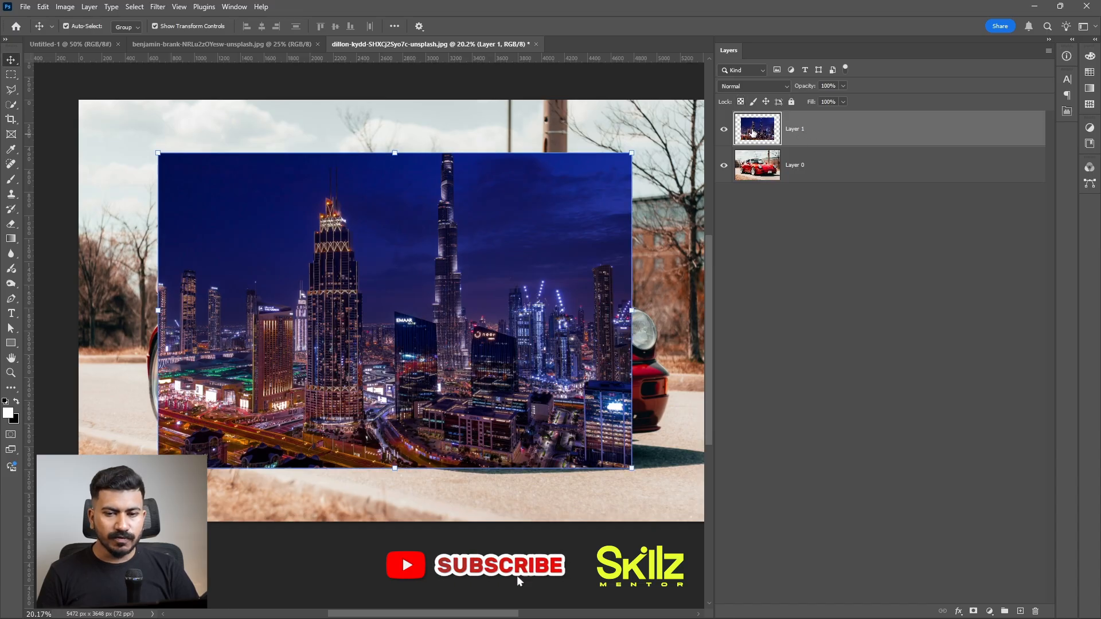
# Step: Toggle the visibility of the city and car layers off and back on
pyautogui.click(796, 166)
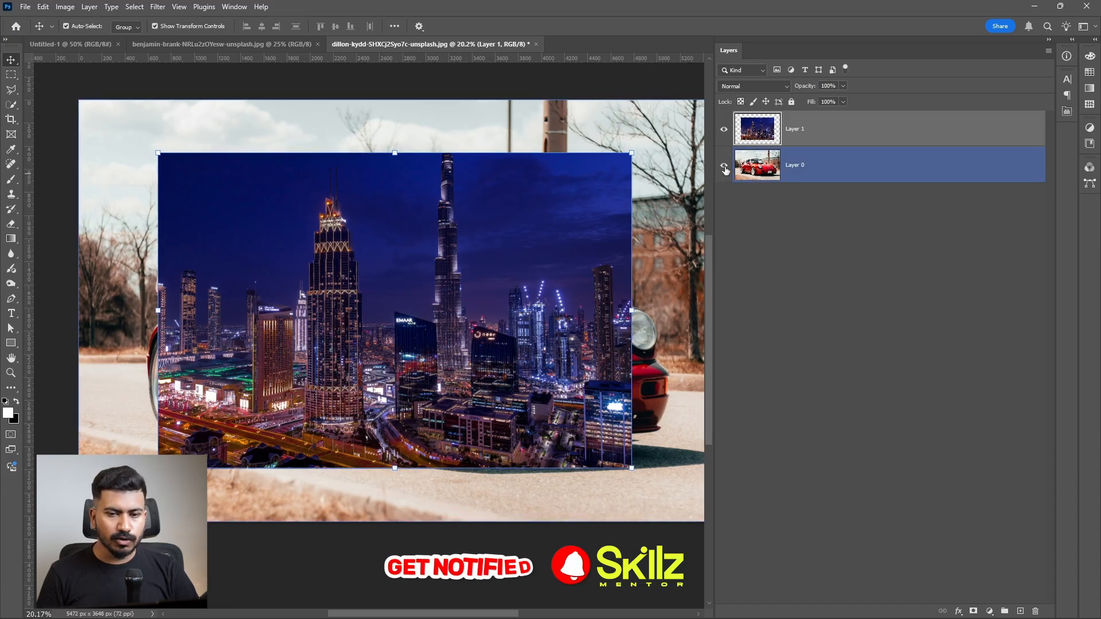
pyautogui.click(724, 131)
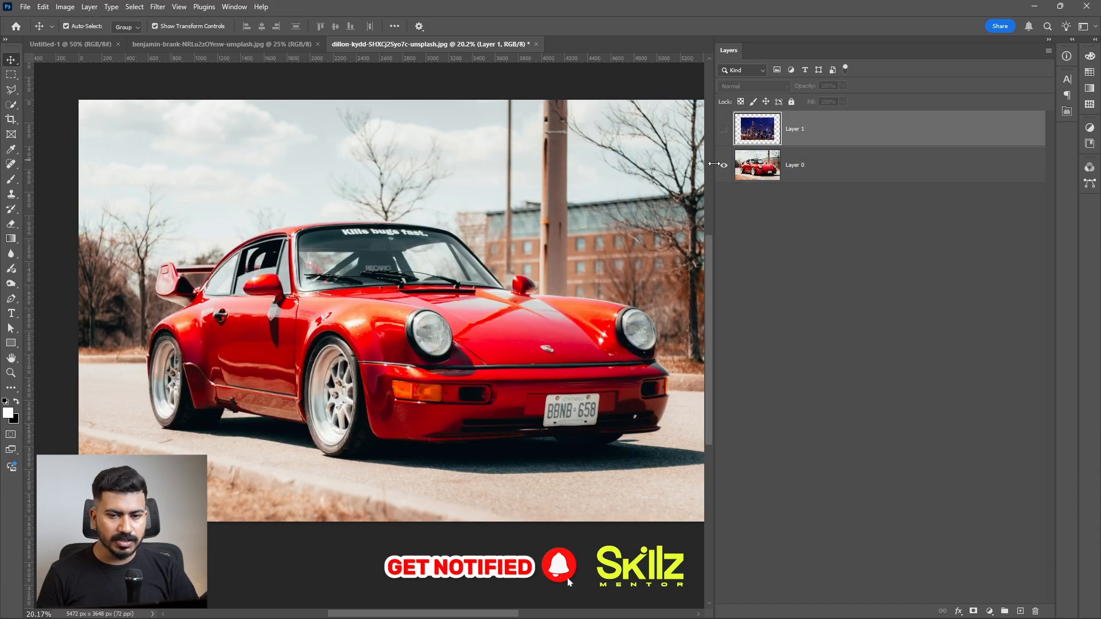
pyautogui.click(724, 165)
pyautogui.click(723, 165)
pyautogui.click(723, 130)
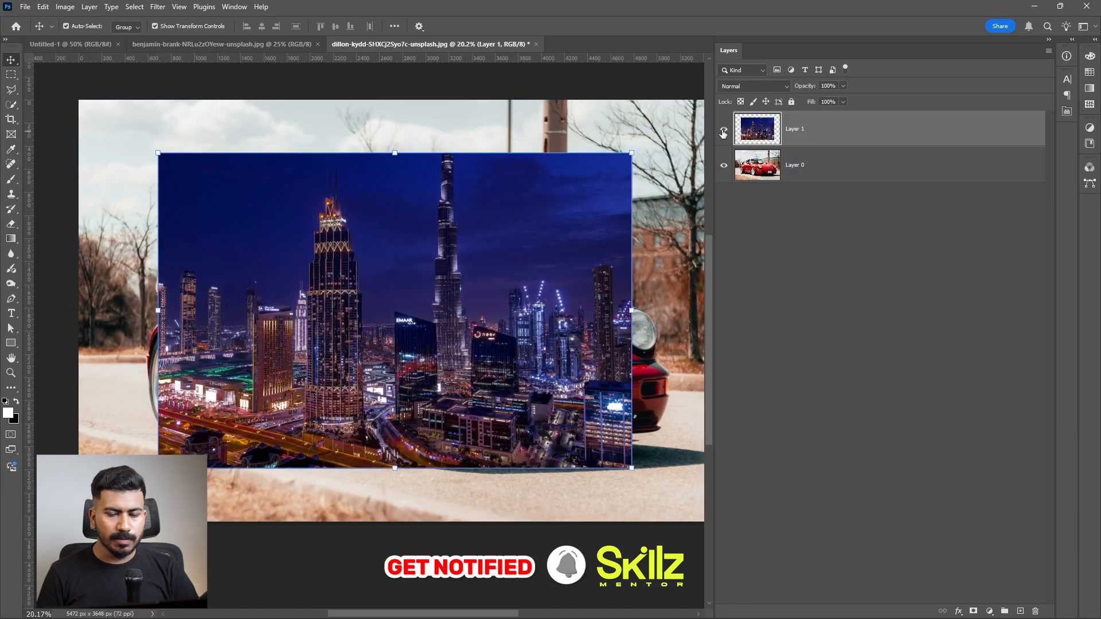
pyautogui.click(724, 130)
pyautogui.click(723, 165)
pyautogui.click(723, 165)
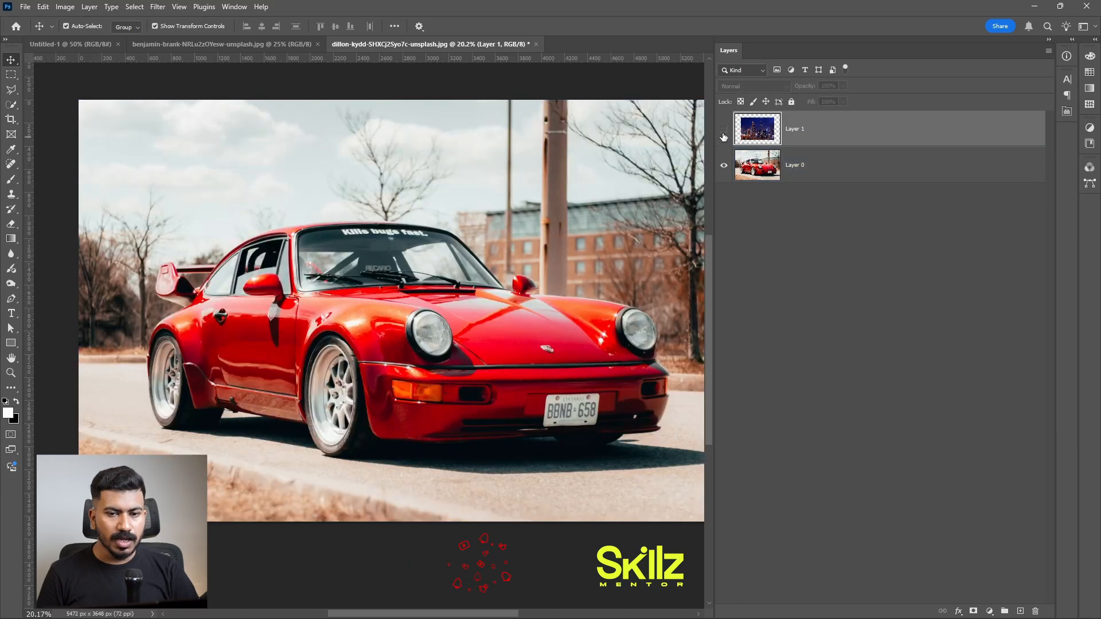
pyautogui.click(724, 130)
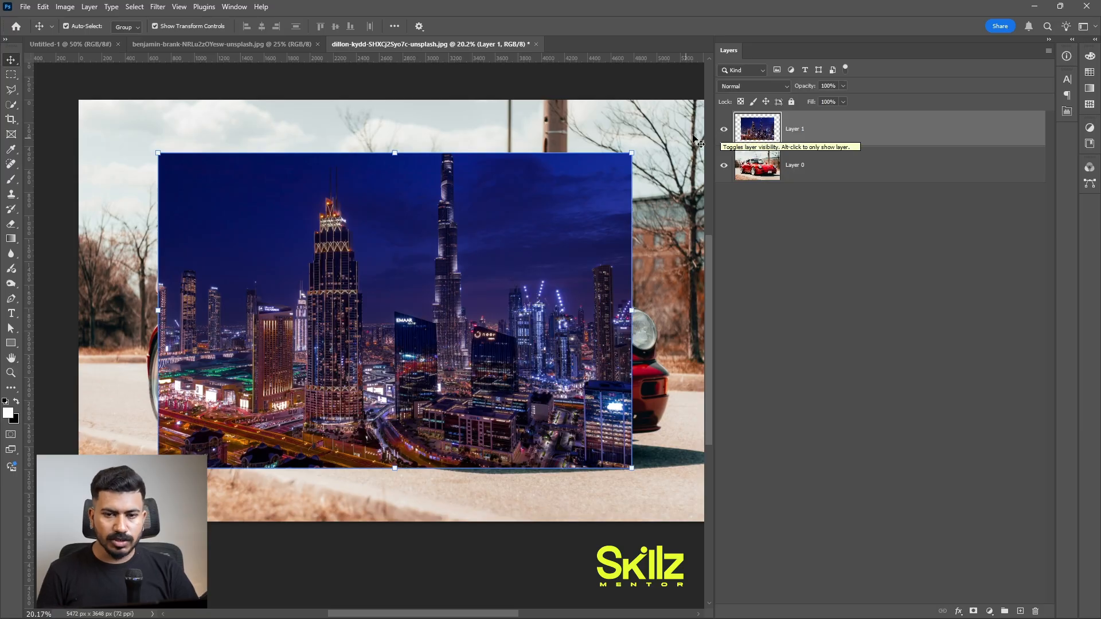
# Step: Review the thumbnail size choices in the Layers Panel Options and cancel the dialog
pyautogui.click(1048, 52)
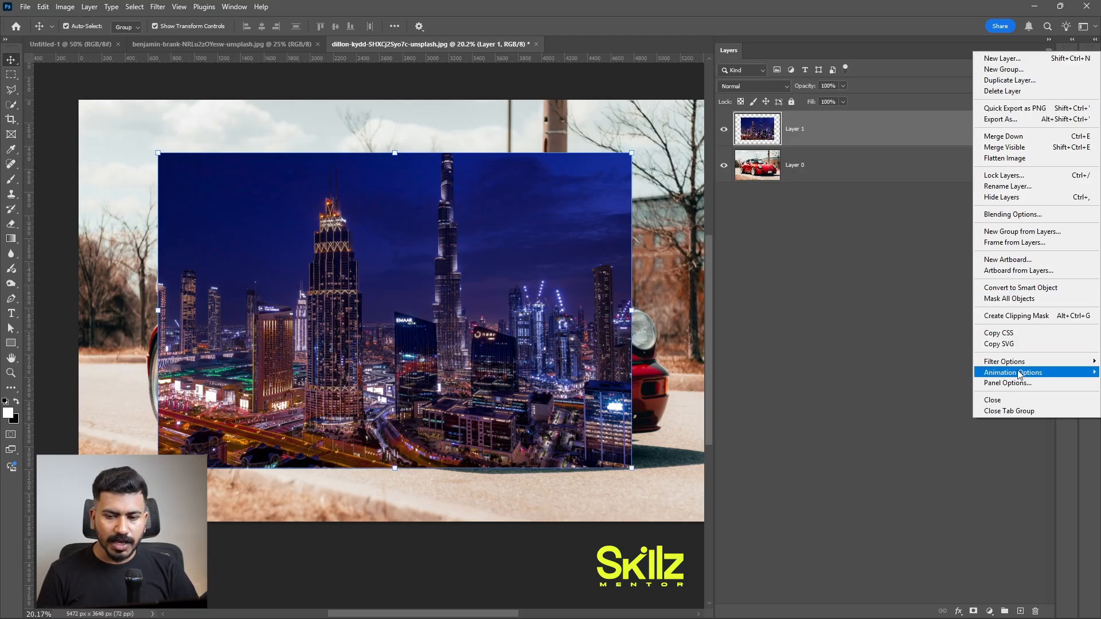
pyautogui.click(1004, 383)
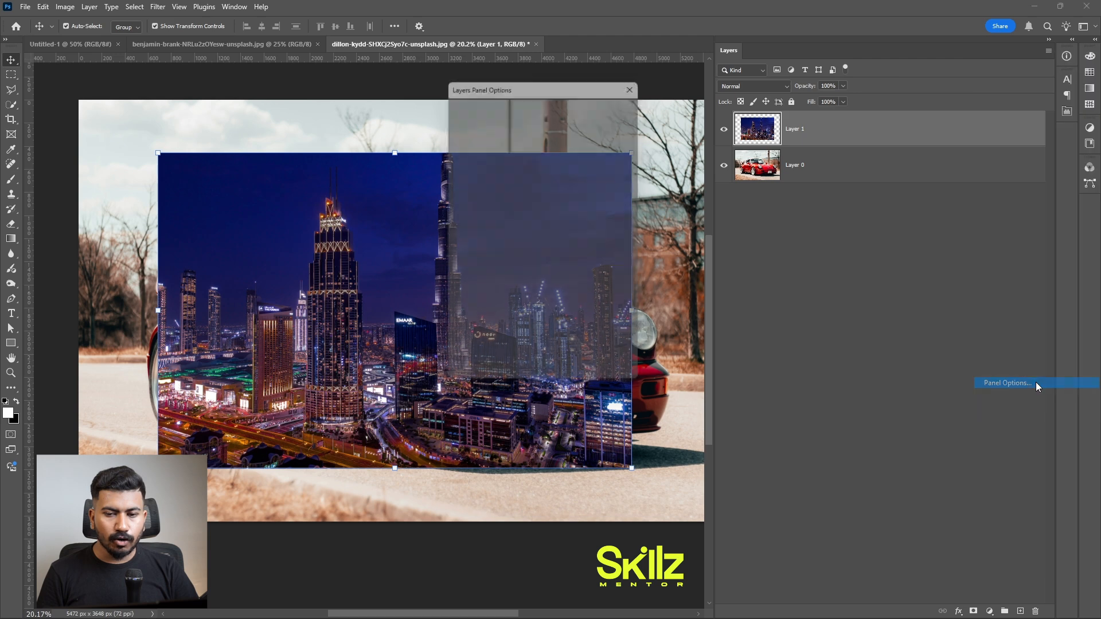
pyautogui.moveTo(564, 82); pyautogui.dragTo(879, 96)
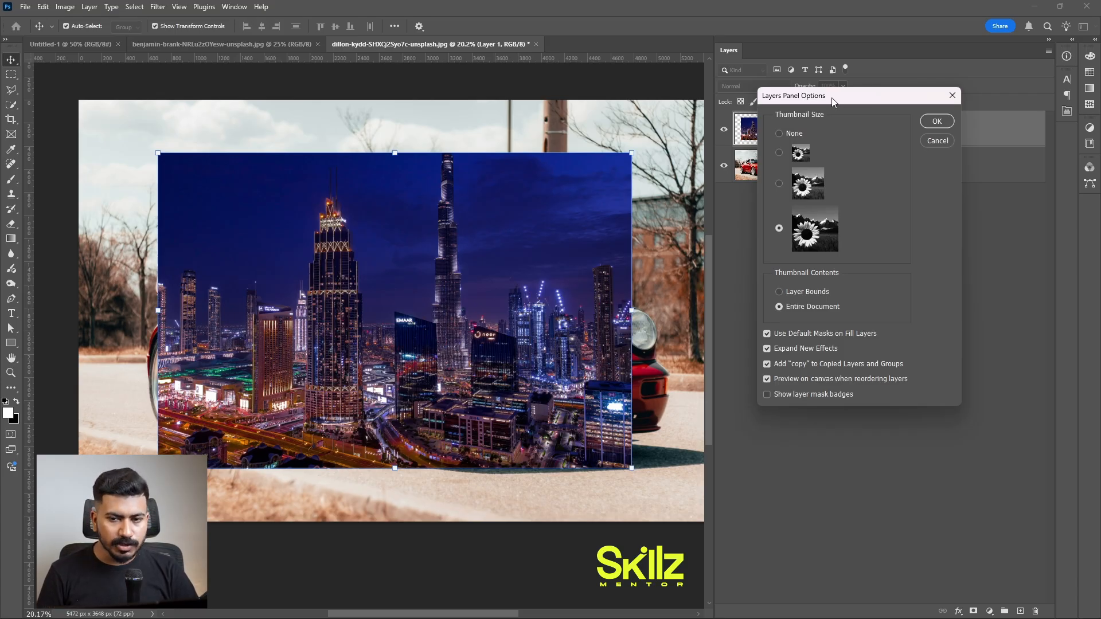
pyautogui.moveTo(831, 98); pyautogui.dragTo(933, 120)
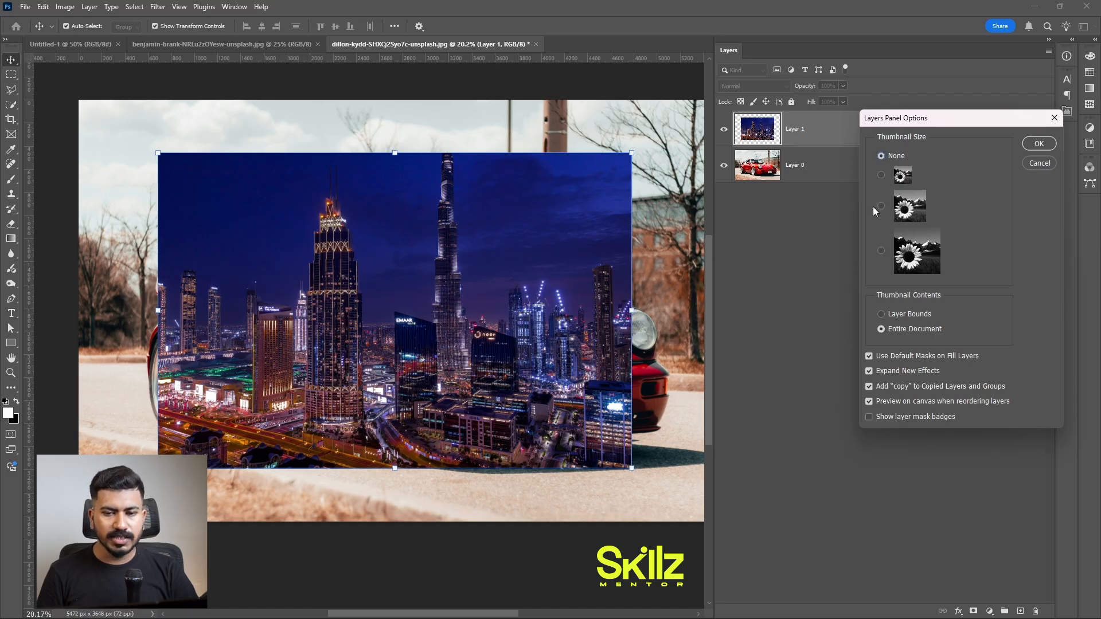
pyautogui.click(881, 251)
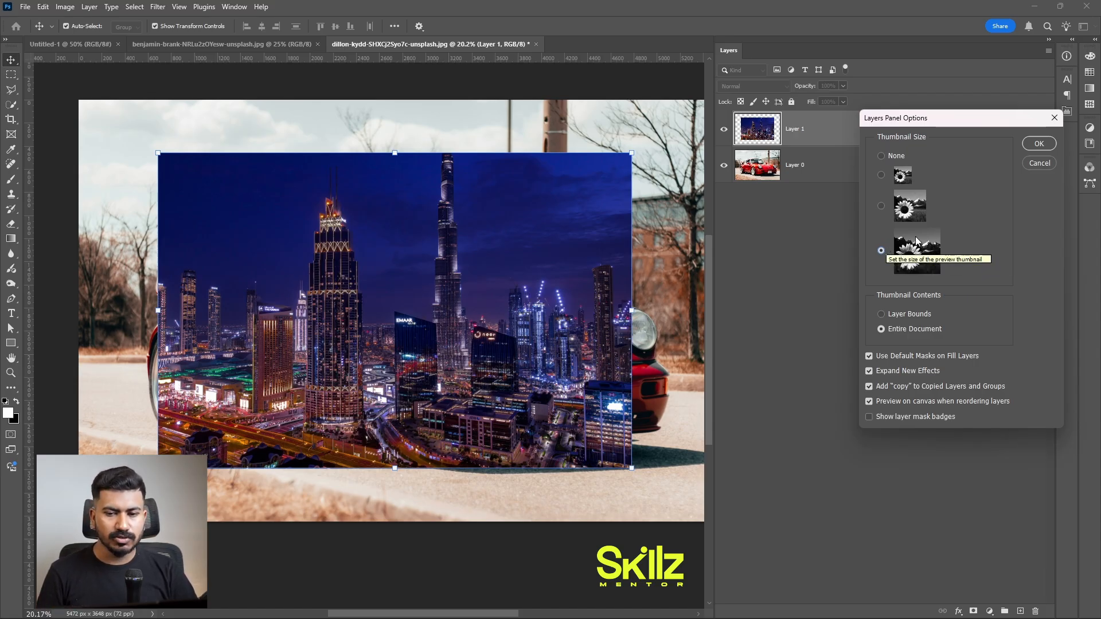
pyautogui.click(1046, 164)
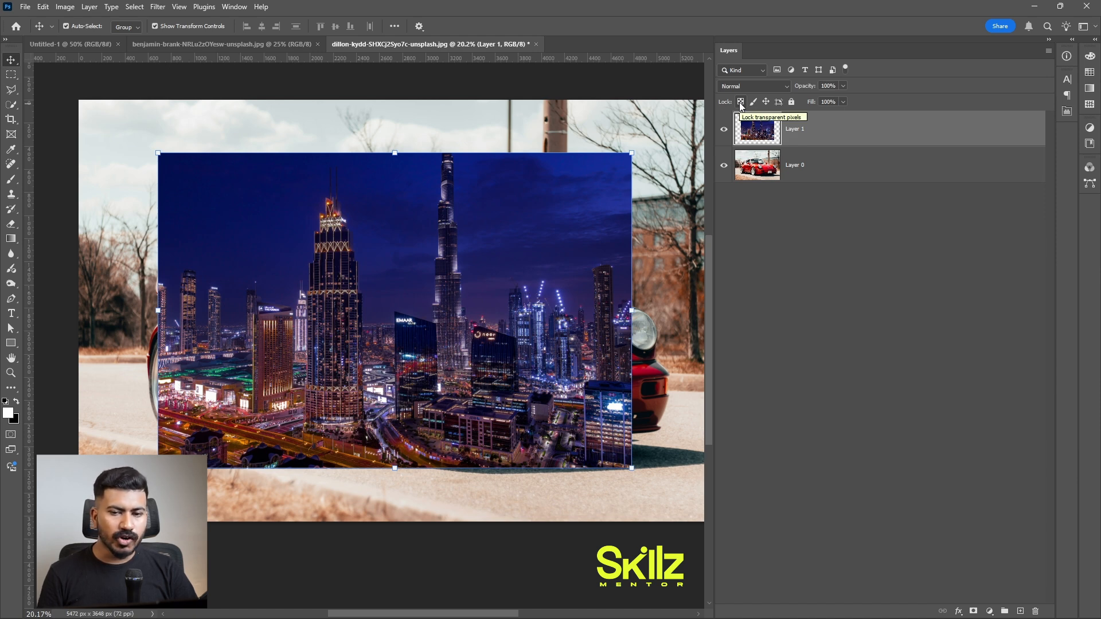
# Step: Hide the car layer and inspect the transparent area around the city skyline photo
pyautogui.click(723, 165)
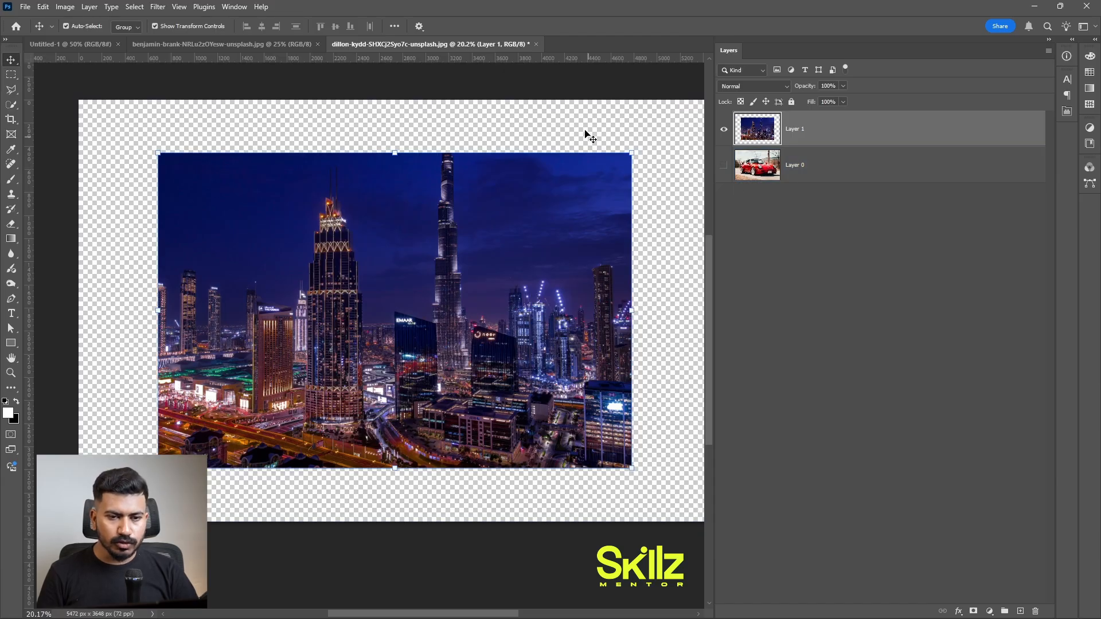
pyautogui.hotkey('ctrl', '-')
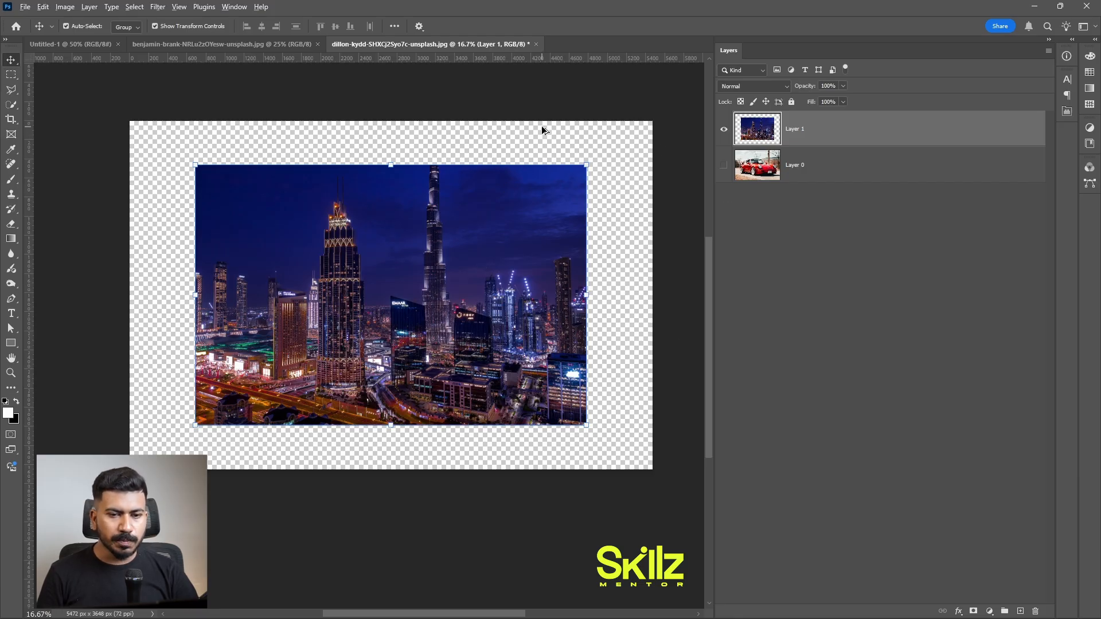
pyautogui.scroll(6, 600, 144)
pyautogui.scroll(-1, 582, 149)
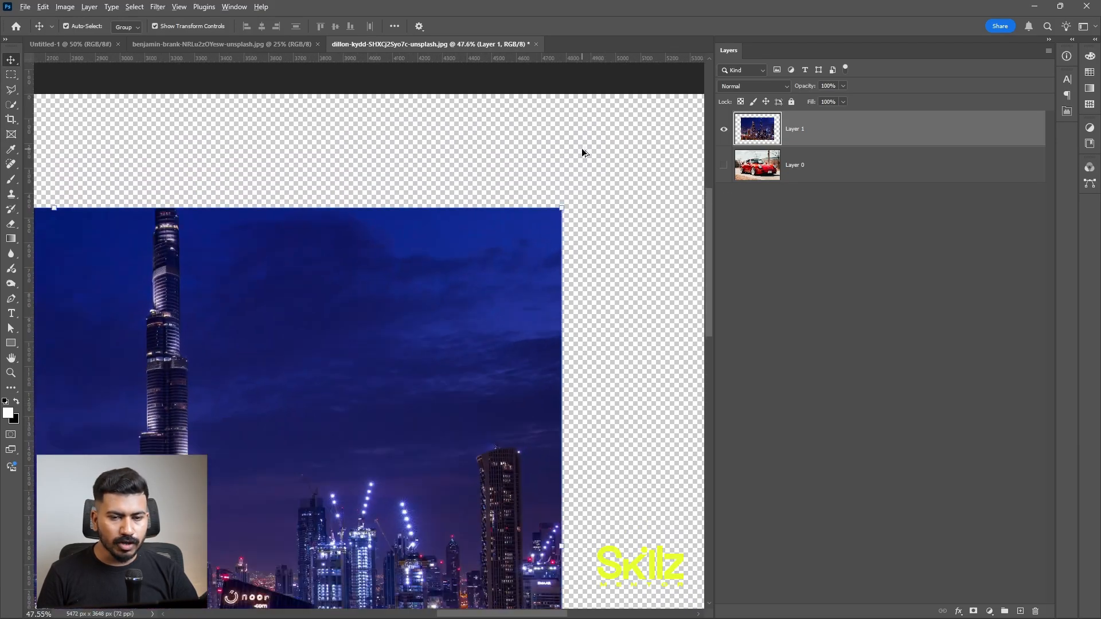
pyautogui.scroll(-5, 596, 150)
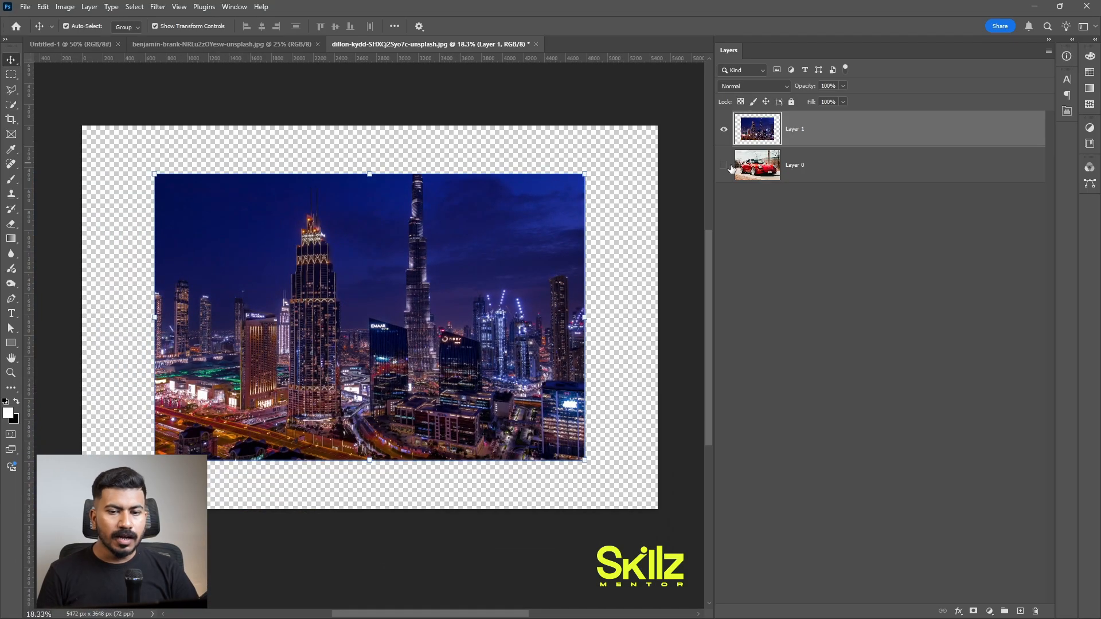
# Step: Move the city skyline layer around the transparent canvas and place it back near the centre
pyautogui.moveTo(341, 284); pyautogui.dragTo(296, 425)
pyautogui.moveTo(365, 428); pyautogui.dragTo(417, 294)
pyautogui.scroll(1, 403, 327)
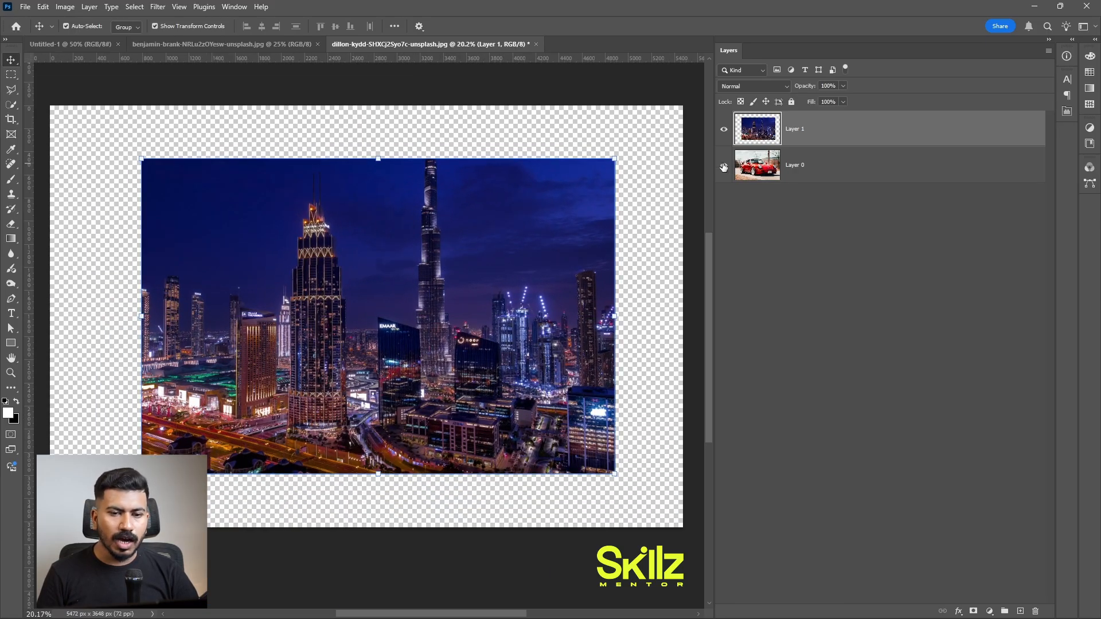
# Step: Show the car layer again, select each photo layer in turn, and hide the car layer
pyautogui.click(723, 165)
pyautogui.click(830, 179)
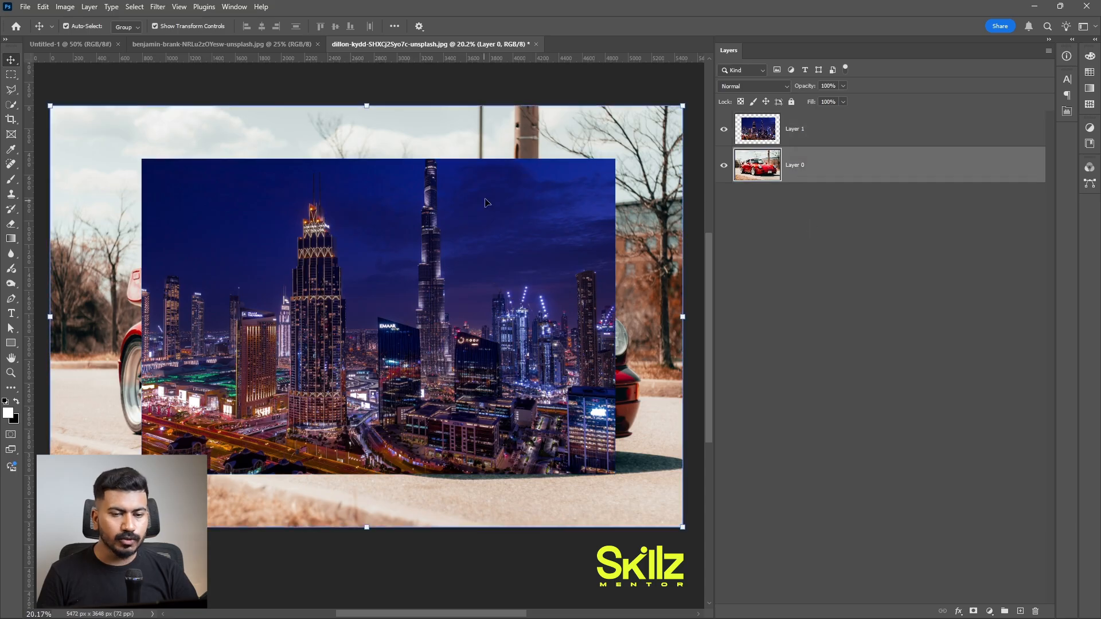
pyautogui.click(518, 238)
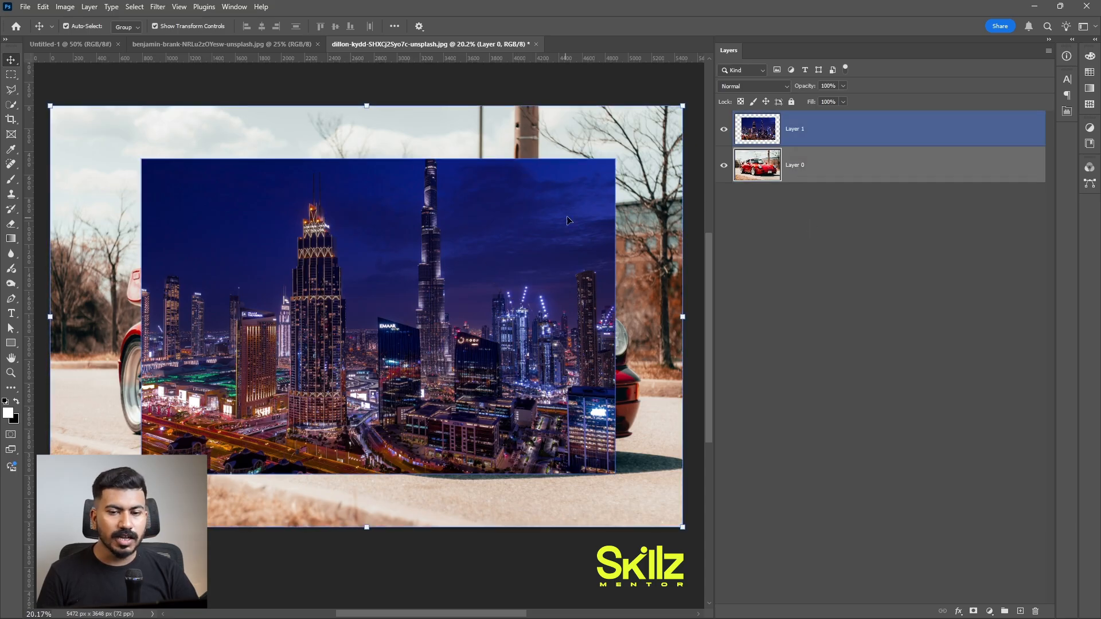
pyautogui.click(724, 165)
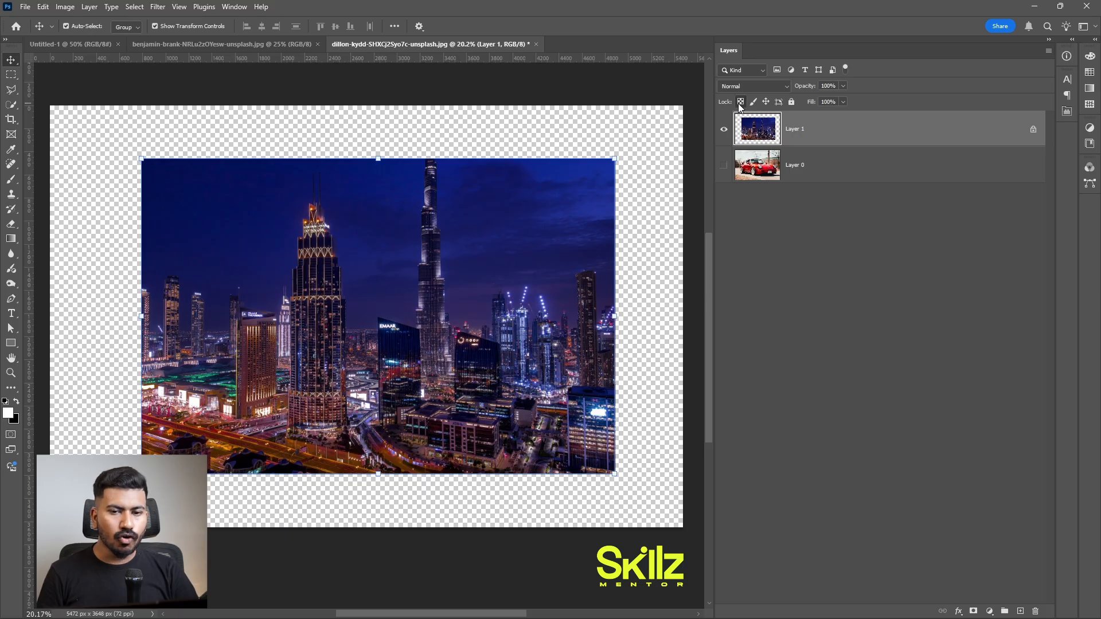
# Step: Lock the city layer's transparent pixels and brush a white stroke along the photo's upper edge
pyautogui.moveTo(613, 158)
pyautogui.mouseDown()
pyautogui.moveTo(384, 303)
pyautogui.moveTo(596, 162)
pyautogui.moveTo(502, 128)
pyautogui.moveTo(612, 178)
pyautogui.mouseUp()
pyautogui.click(549, 26)
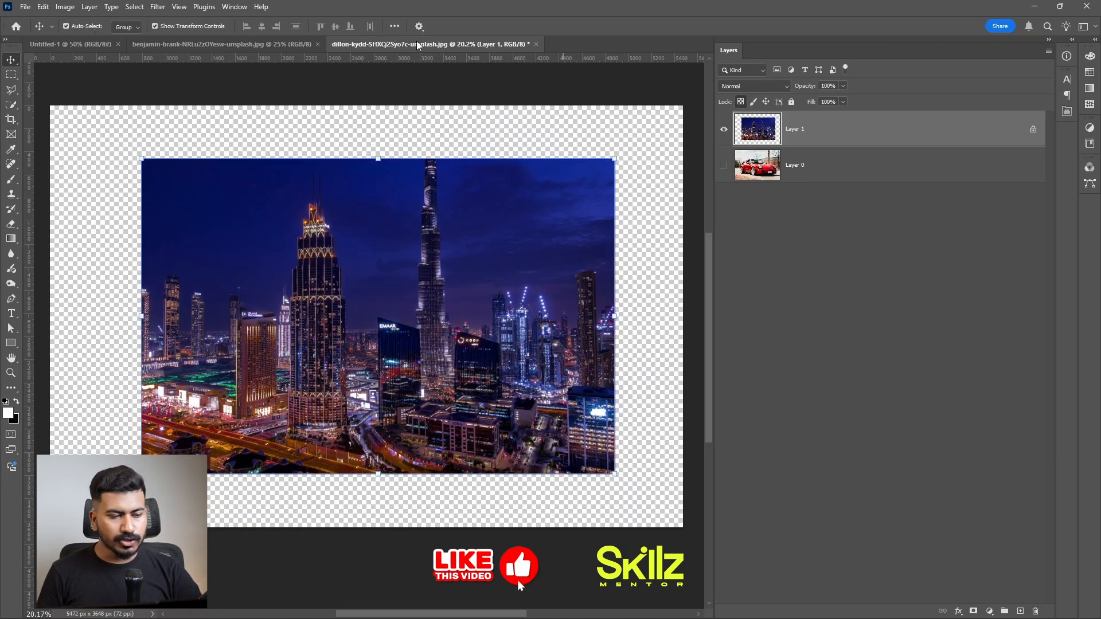
pyautogui.press('b')
pyautogui.moveTo(144, 166)
pyautogui.mouseDown()
pyautogui.moveTo(365, 171)
pyautogui.moveTo(460, 157)
pyautogui.moveTo(538, 118)
pyautogui.moveTo(629, 218)
pyautogui.mouseUp()
pyautogui.scroll(2, 531, 118)
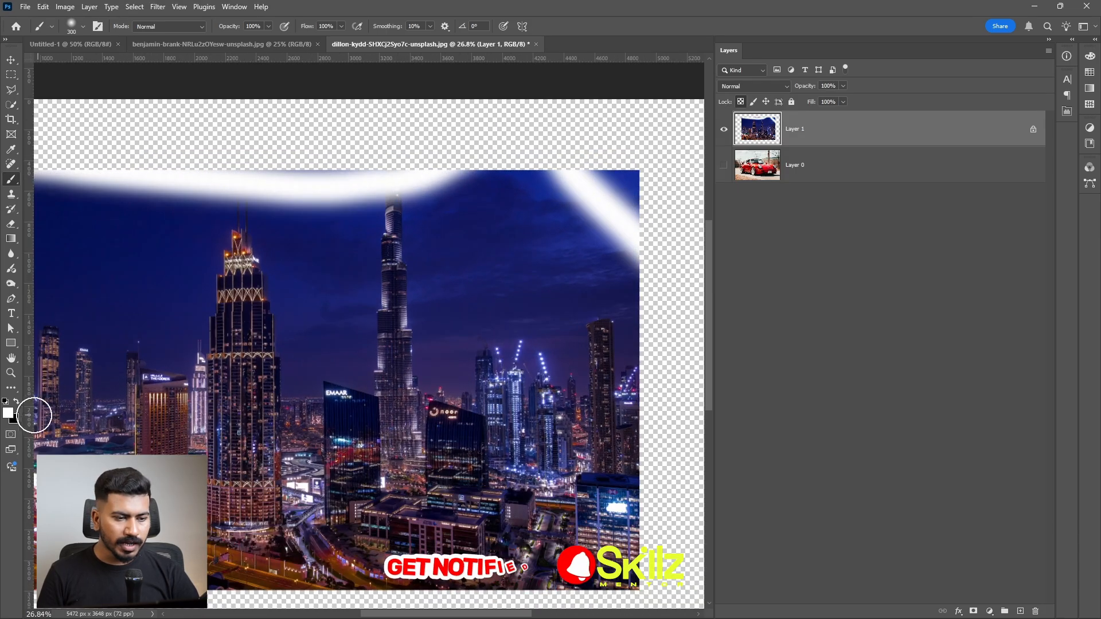
# Step: Set the foreground colour to red ff0606 and brush over the city photo's upper-right corner
pyautogui.click(9, 414)
pyautogui.click(898, 170)
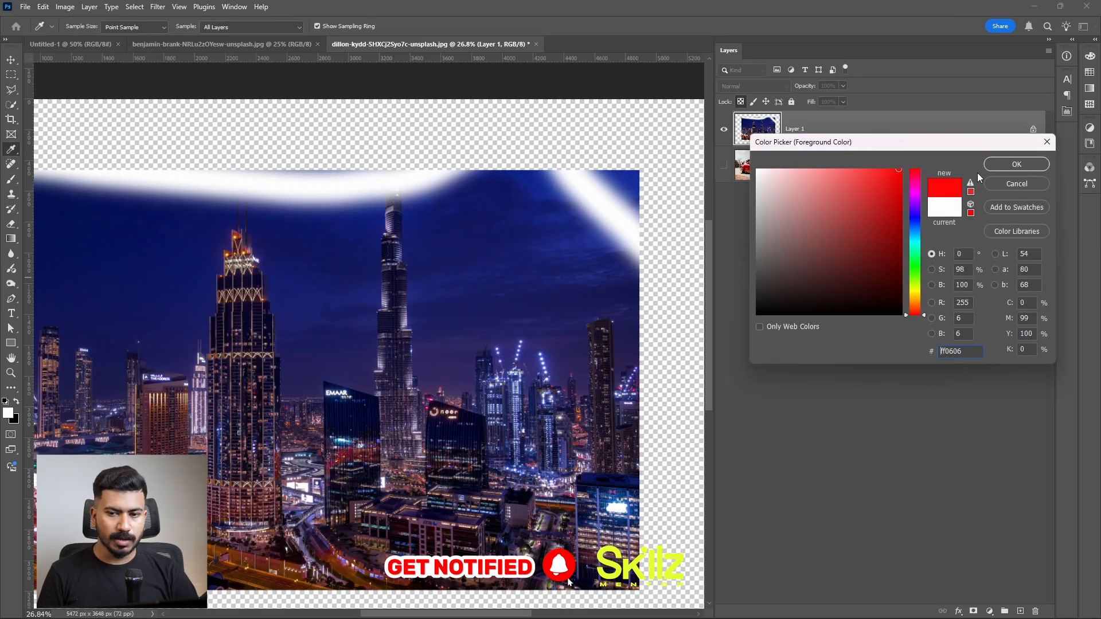
pyautogui.moveTo(459, 142)
pyautogui.mouseDown()
pyautogui.moveTo(509, 109)
pyautogui.moveTo(635, 169)
pyautogui.mouseUp()
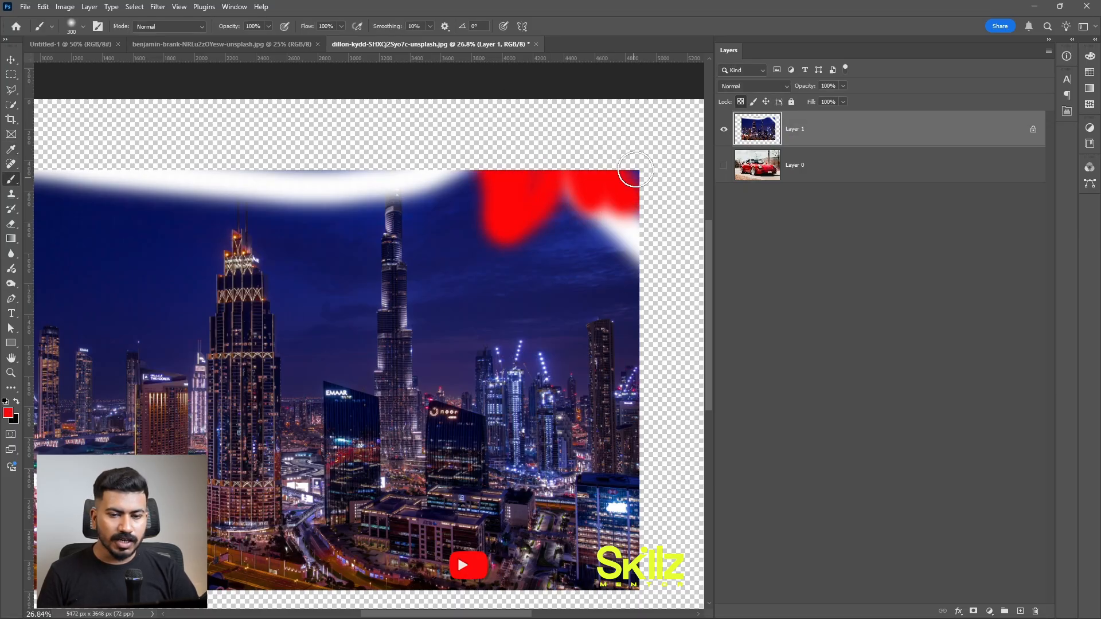
# Step: Unlock the city layer's transparent pixels, brush a red zigzag across the photo's upper edge, and show the car layer
pyautogui.click(741, 103)
pyautogui.moveTo(246, 252)
pyautogui.mouseDown()
pyautogui.moveTo(321, 233)
pyautogui.moveTo(441, 235)
pyautogui.moveTo(464, 209)
pyautogui.mouseUp()
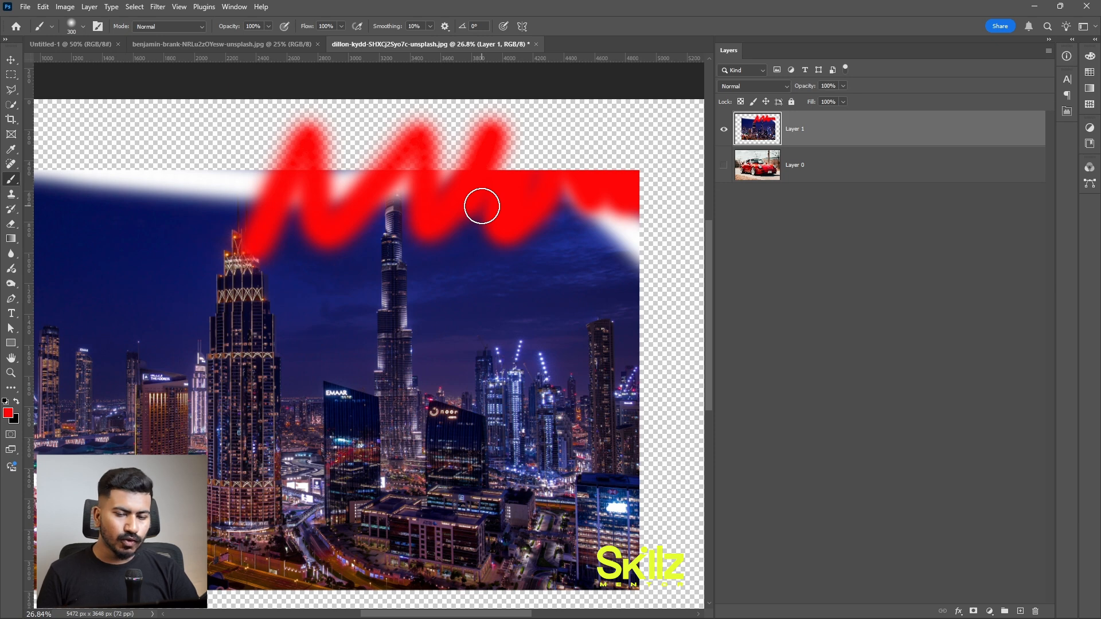
pyautogui.click(723, 165)
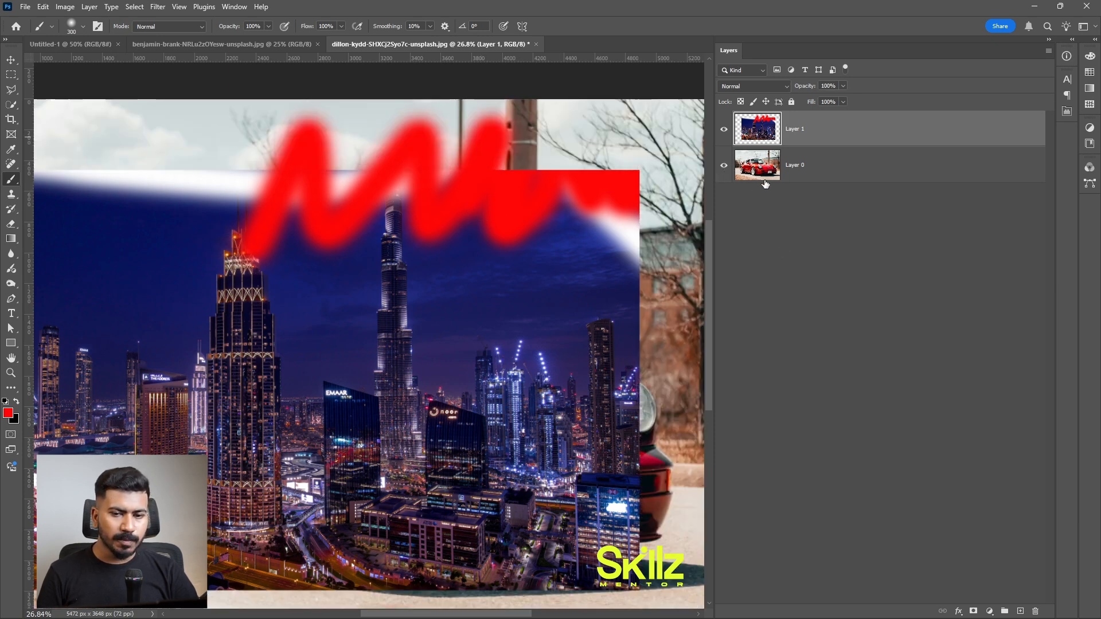
# Step: Lock the car layer's transparent pixels and brush red on it beside the city photo's right edge
pyautogui.click(774, 175)
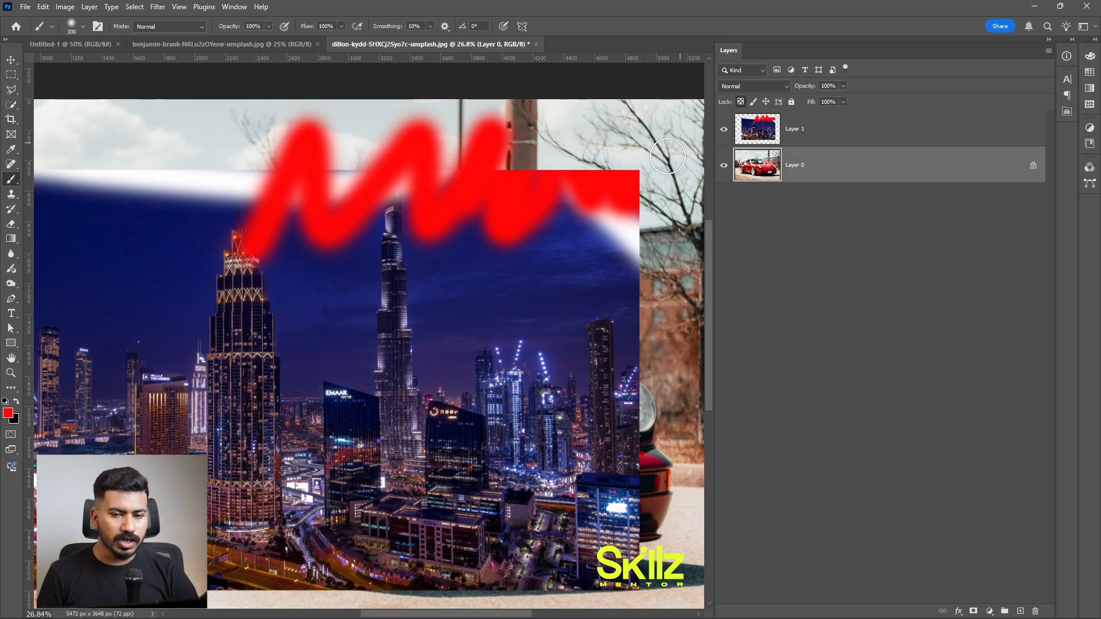
pyautogui.moveTo(602, 332); pyautogui.dragTo(542, 273)
pyautogui.moveTo(585, 178)
pyautogui.mouseDown()
pyautogui.moveTo(578, 300)
pyautogui.moveTo(596, 376)
pyautogui.mouseUp()
pyautogui.moveTo(611, 275); pyautogui.dragTo(612, 303)
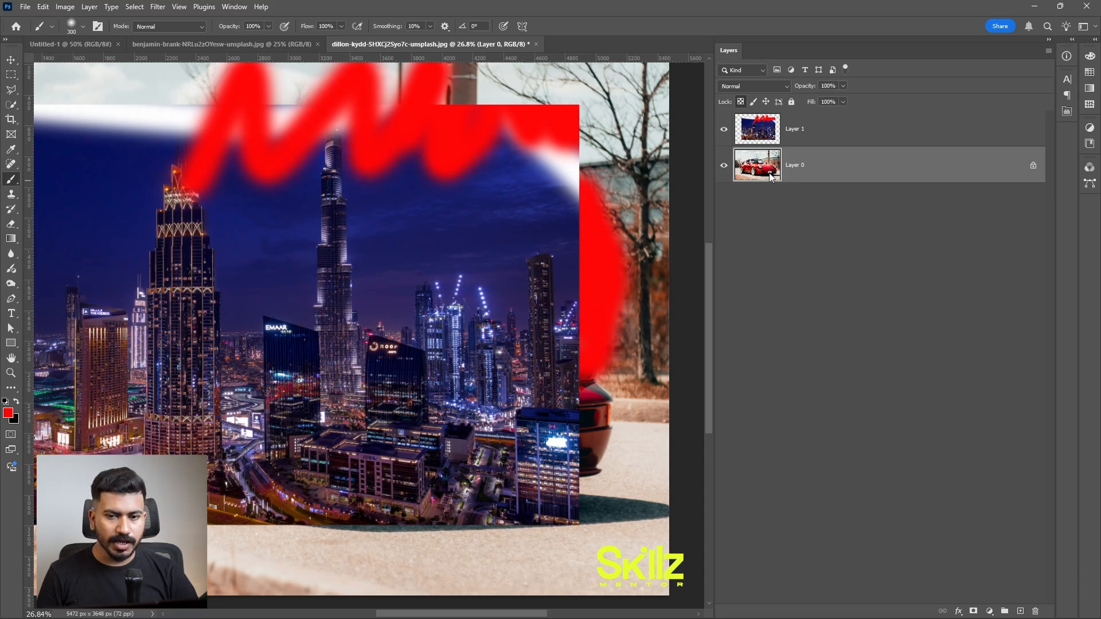
# Step: Undo the car layer stroke and brush red over the city layer's right edge, without and with its transparent pixels locked
pyautogui.click(804, 131)
pyautogui.hotkey('ctrl', 'z')
pyautogui.moveTo(565, 195)
pyautogui.mouseDown()
pyautogui.moveTo(551, 347)
pyautogui.moveTo(588, 336)
pyautogui.mouseUp()
pyautogui.click(741, 101)
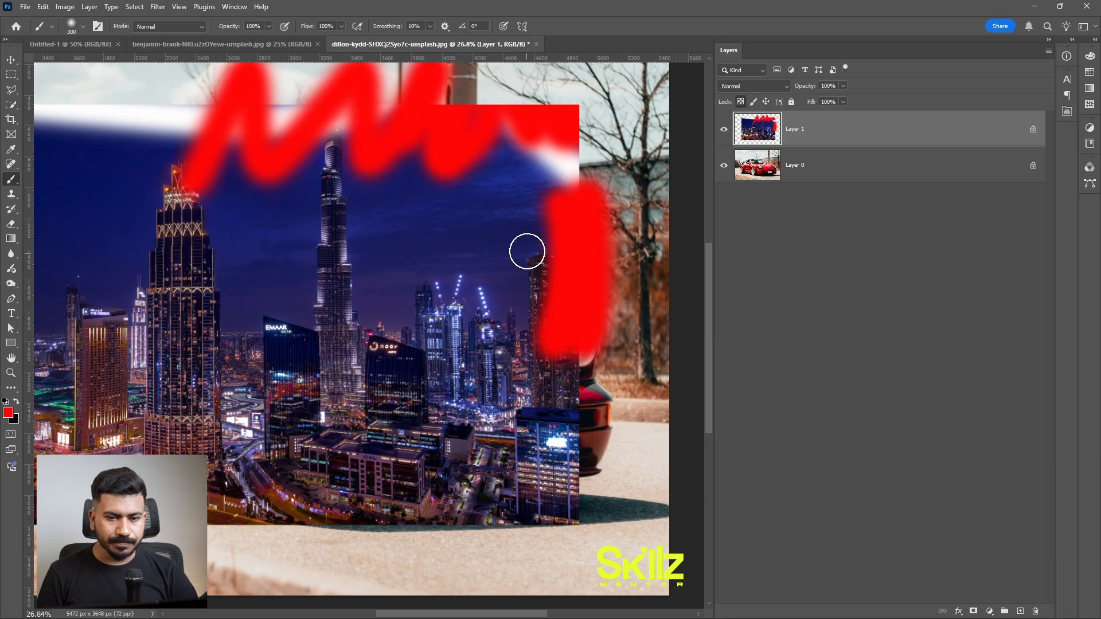
pyautogui.moveTo(519, 453); pyautogui.dragTo(610, 466)
pyautogui.moveTo(532, 485); pyautogui.dragTo(611, 327)
pyautogui.moveTo(596, 363)
pyautogui.mouseDown()
pyautogui.moveTo(418, 370)
pyautogui.moveTo(480, 427)
pyautogui.moveTo(441, 315)
pyautogui.mouseUp()
# Step: Undo all the red and white brush strokes and the transparency lock changes on both layers
pyautogui.hotkey('ctrl', 'z')
pyautogui.hotkey('ctrl', 'z')
pyautogui.hotkey('ctrl', 'z')
pyautogui.hotkey('ctrl', 'z')
pyautogui.hotkey('ctrl', 'z')
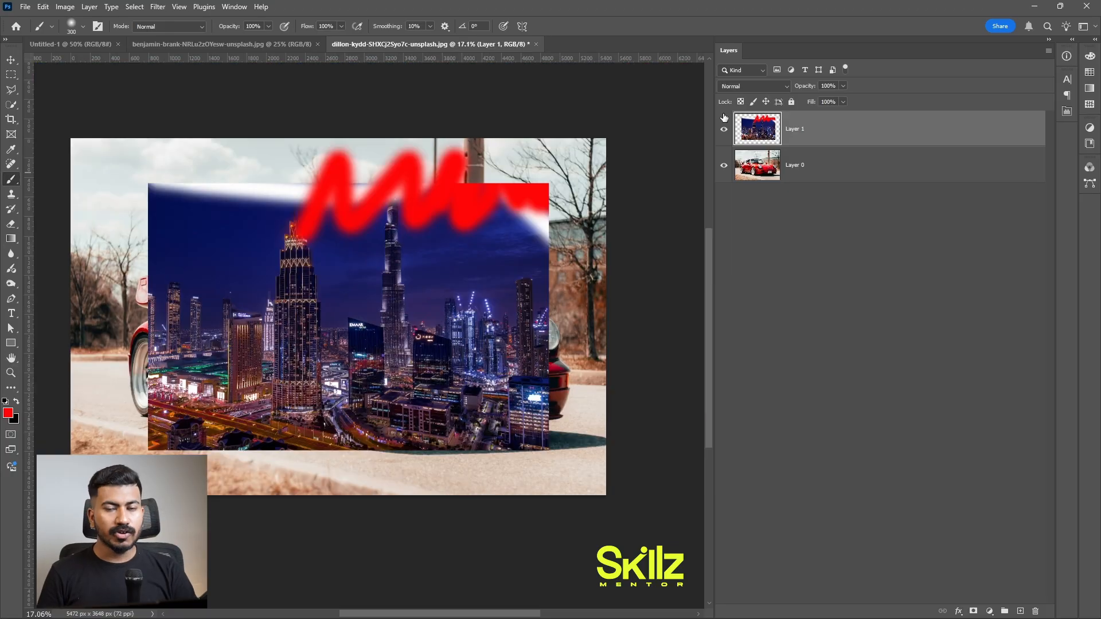
pyautogui.hotkey('ctrl', 'z')
pyautogui.hotkey('ctrl', 'z')
pyautogui.hotkey('ctrl', 'z')
pyautogui.hotkey('ctrl', 'z')
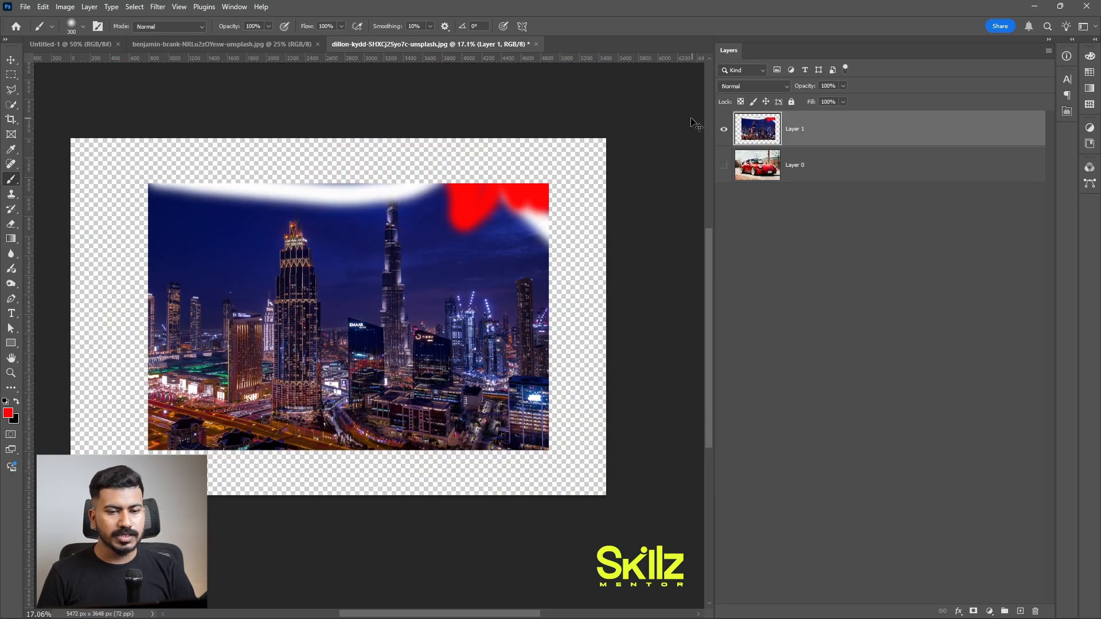
pyautogui.hotkey('ctrl', 'z')
# Step: Show the car layer and lock the city layer's image pixels
pyautogui.click(724, 166)
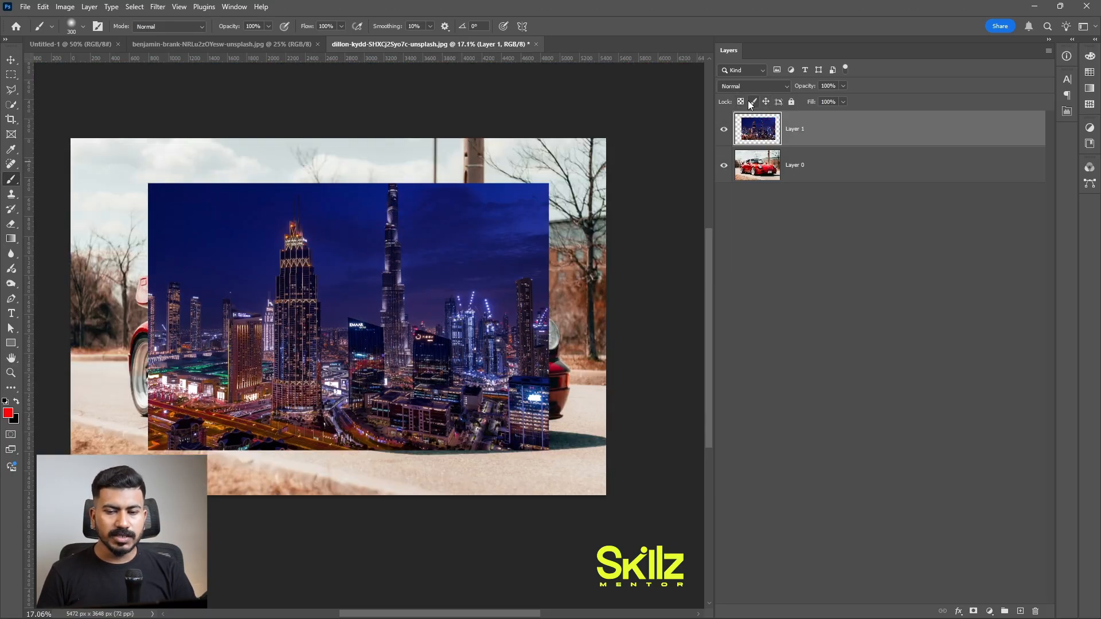
pyautogui.click(753, 102)
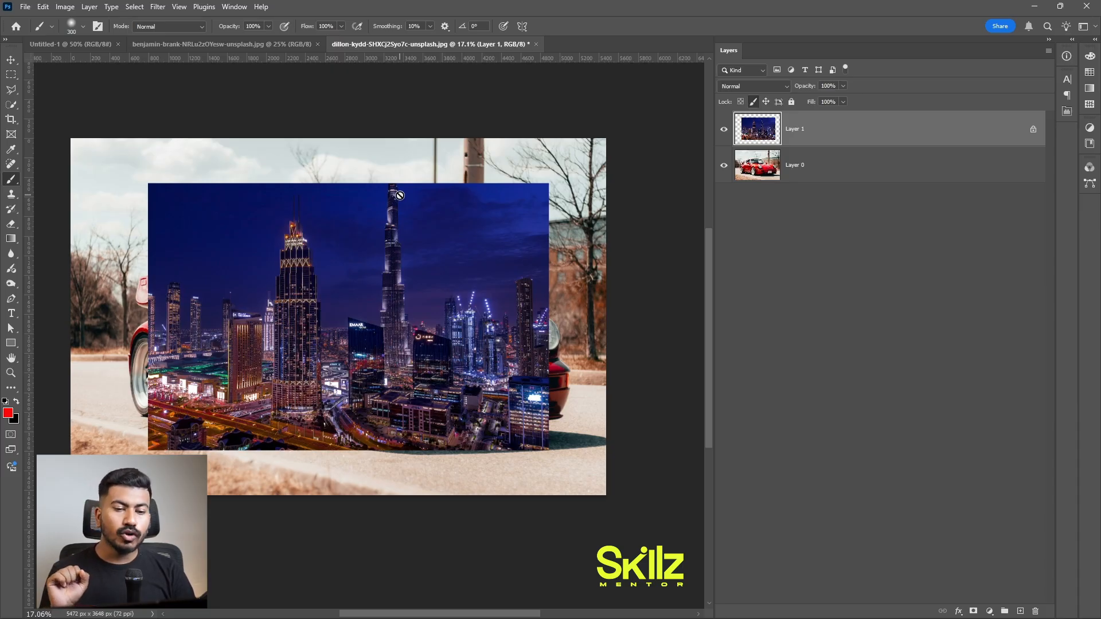
# Step: Brush a red test stroke across the sky on the car layer, reselect the city layer, and undo the stroke
pyautogui.click(755, 172)
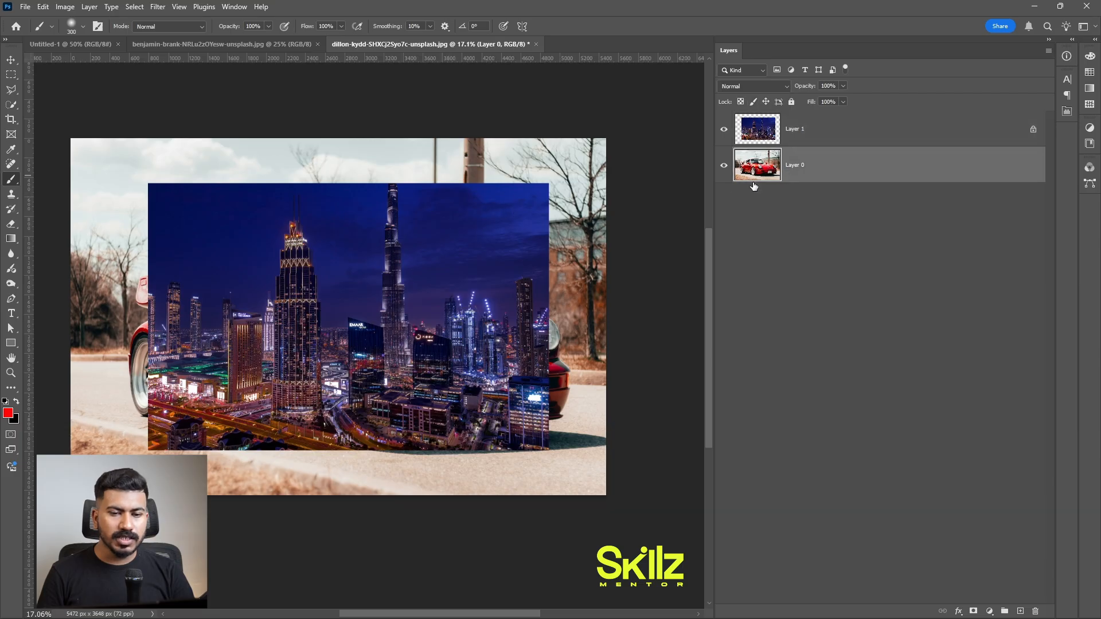
pyautogui.moveTo(439, 181)
pyautogui.mouseDown()
pyautogui.moveTo(255, 148)
pyautogui.moveTo(166, 178)
pyautogui.moveTo(192, 179)
pyautogui.mouseUp()
pyautogui.click(777, 143)
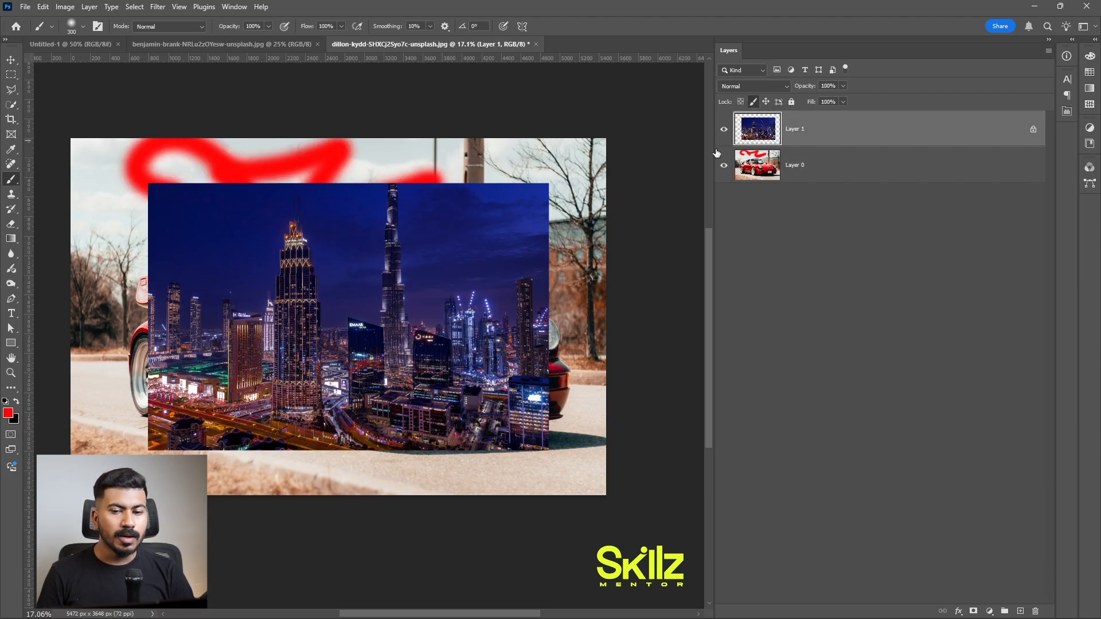
pyautogui.hotkey('ctrl', 'z')
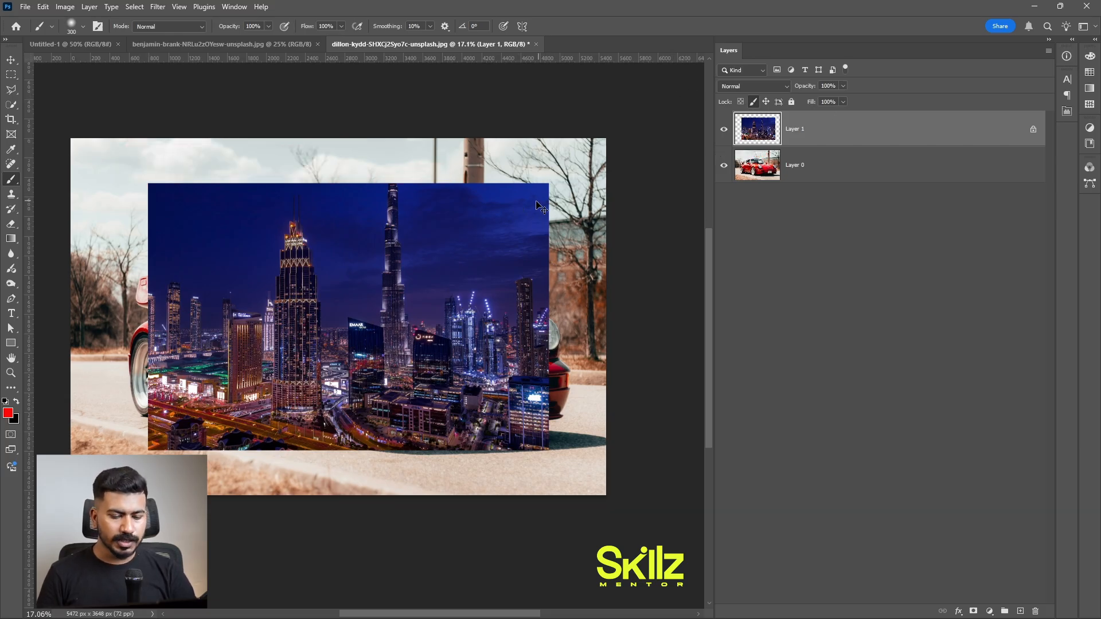
# Step: Try rotating the city layer by about 5° with Free Transform and cancel the transformation
pyautogui.hotkey('ctrl', 't')
pyautogui.moveTo(548, 184); pyautogui.dragTo(576, 159)
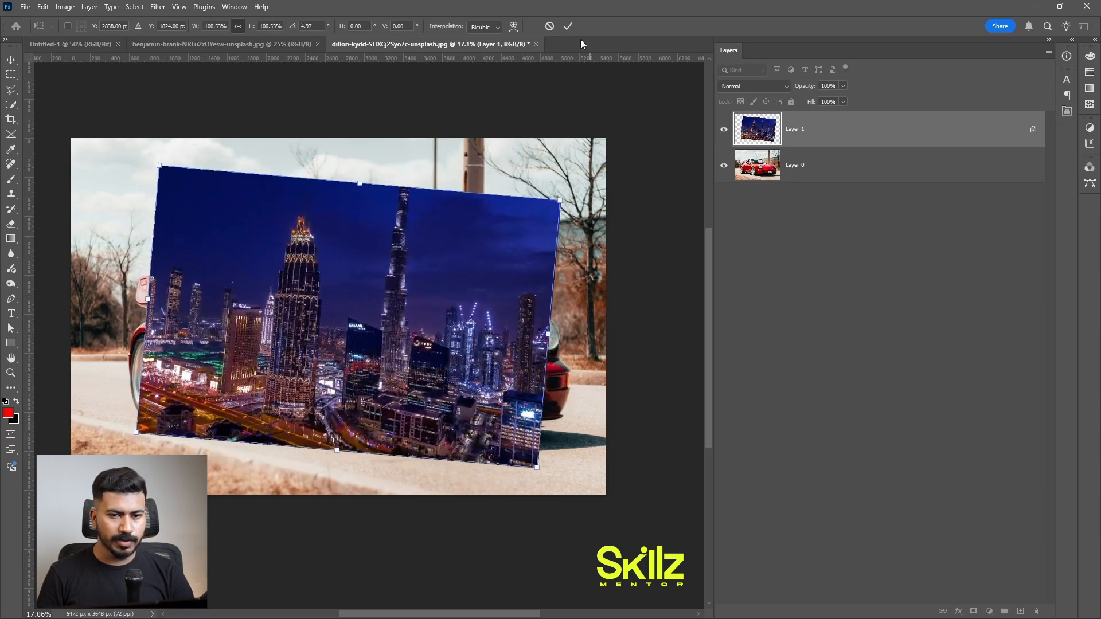
pyautogui.press('Escape')
# Step: With only the city layer's position locked, brush a curved red stroke across the photo's upper part
pyautogui.press('b')
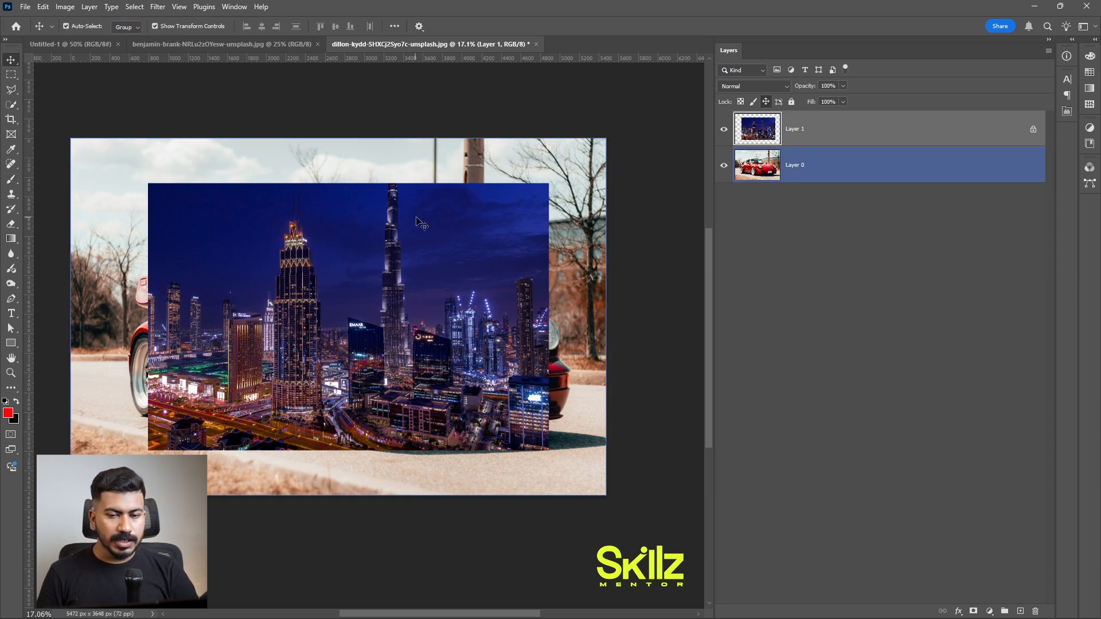
pyautogui.moveTo(272, 238)
pyautogui.mouseDown()
pyautogui.moveTo(356, 172)
pyautogui.moveTo(422, 214)
pyautogui.moveTo(535, 189)
pyautogui.mouseUp()
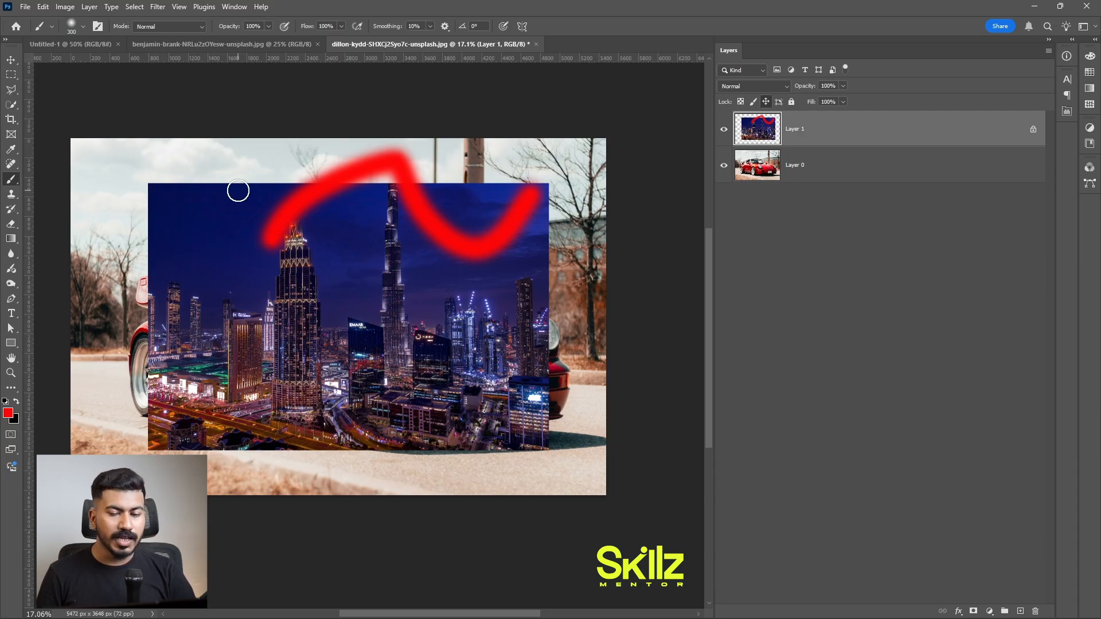
# Step: Try to move the position-locked city photo with the Move tool and undo the movement
pyautogui.press('v')
pyautogui.moveTo(358, 289)
pyautogui.mouseDown()
pyautogui.moveTo(457, 310)
pyautogui.moveTo(305, 278)
pyautogui.moveTo(482, 272)
pyautogui.moveTo(339, 295)
pyautogui.mouseUp()
pyautogui.hotkey('ctrl', 'z')
pyautogui.click(816, 130)
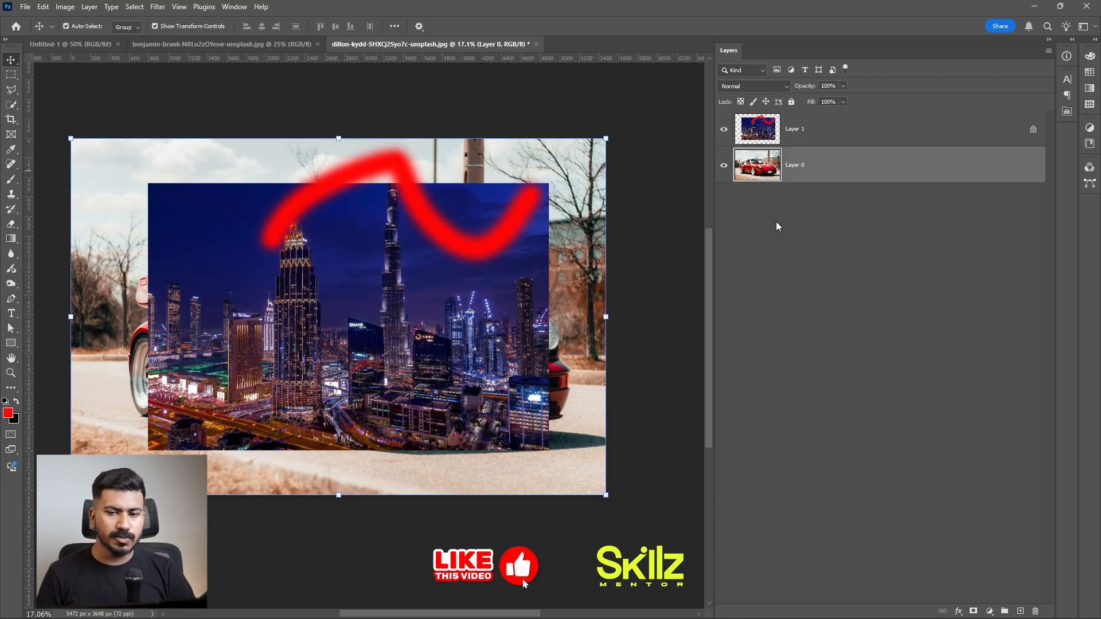
# Step: Lock everything on the car layer and remove the position lock from the city layer
pyautogui.click(792, 102)
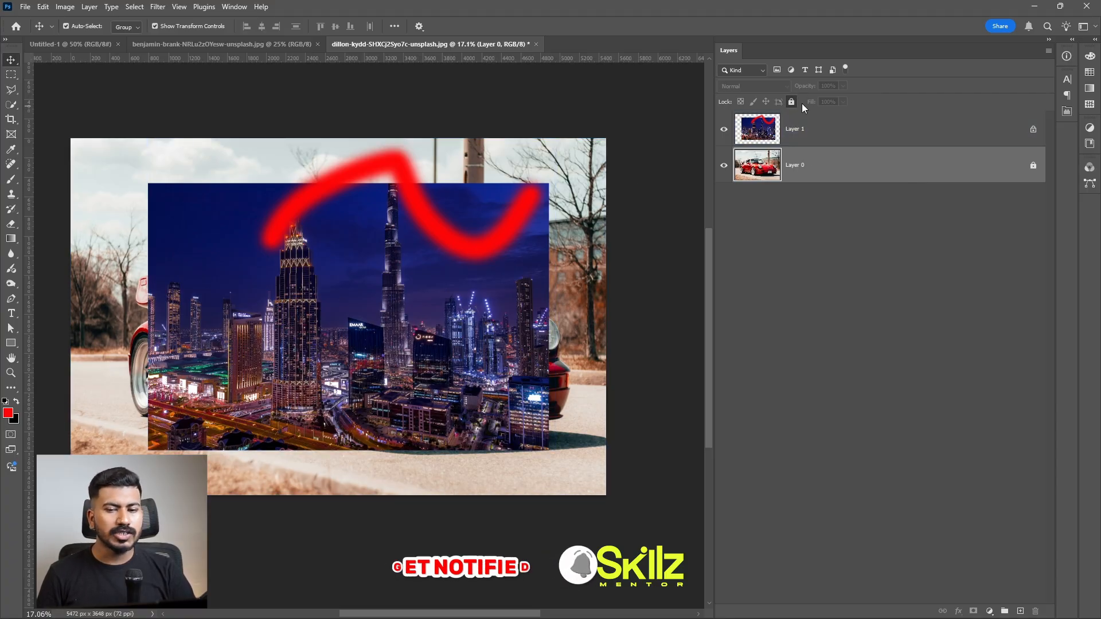
pyautogui.click(843, 129)
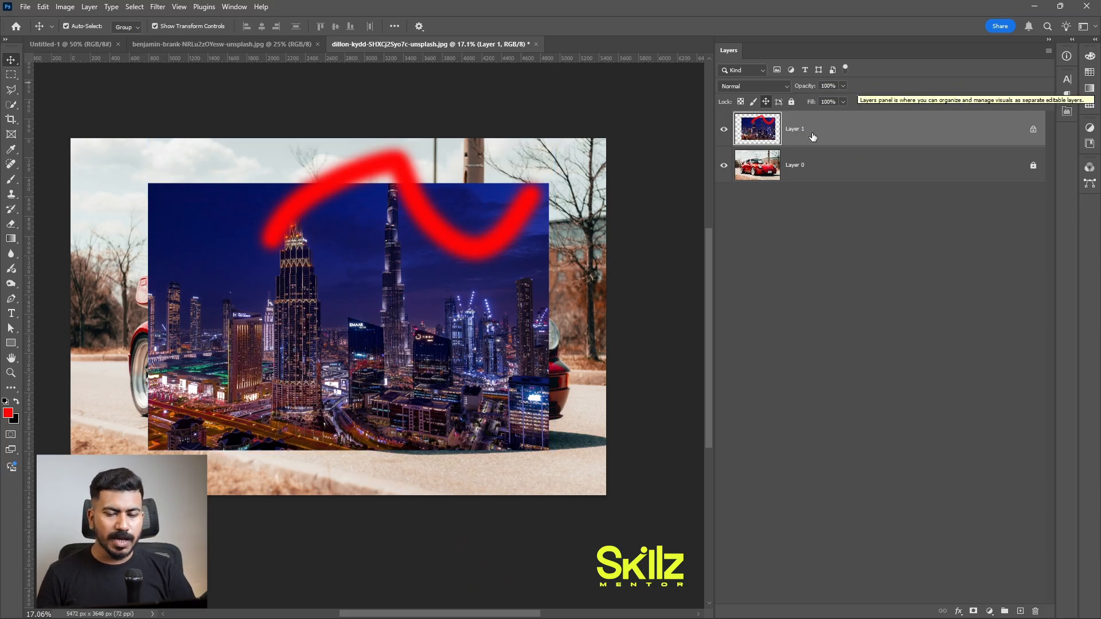
pyautogui.click(1032, 130)
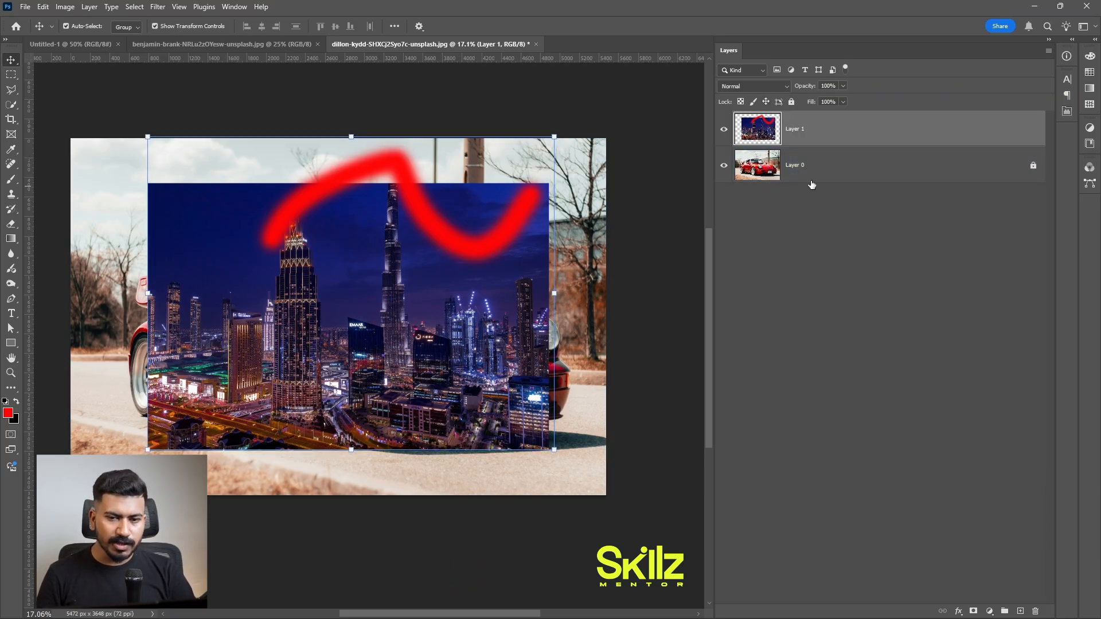
# Step: Undo the city layer's unlocking, the car layer's full lock, and the curved red brush stroke
pyautogui.hotkey('ctrl', 'z')
pyautogui.hotkey('ctrl', 'z')
pyautogui.hotkey('ctrl', 'z')
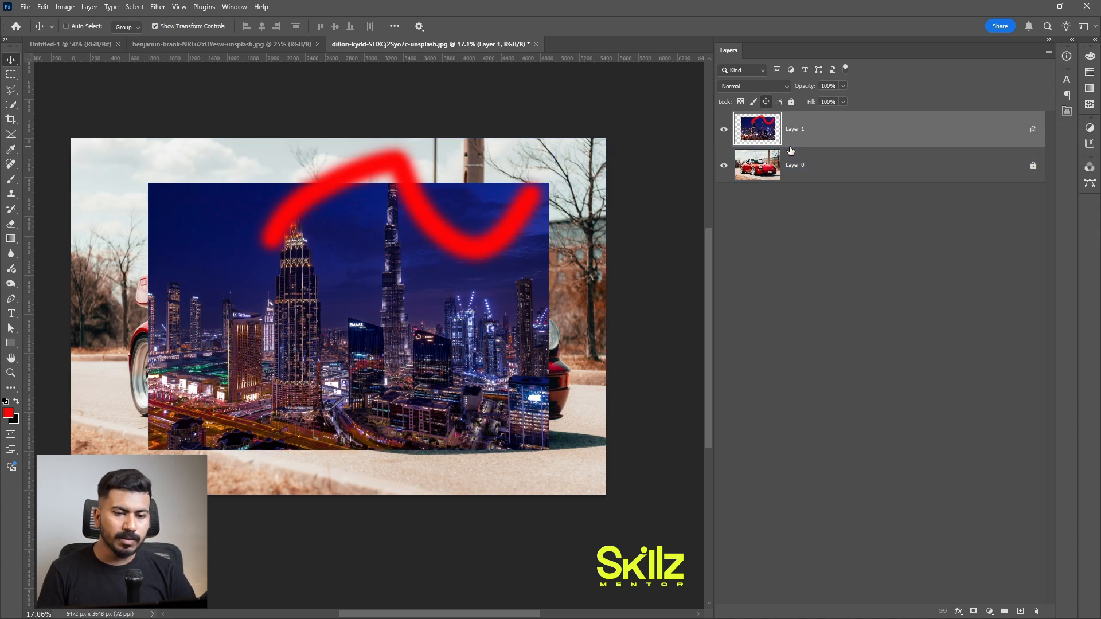
# Step: Preview blend modes such as Darken on the city layer, keep it at Normal, and remove its position lock
pyautogui.click(760, 86)
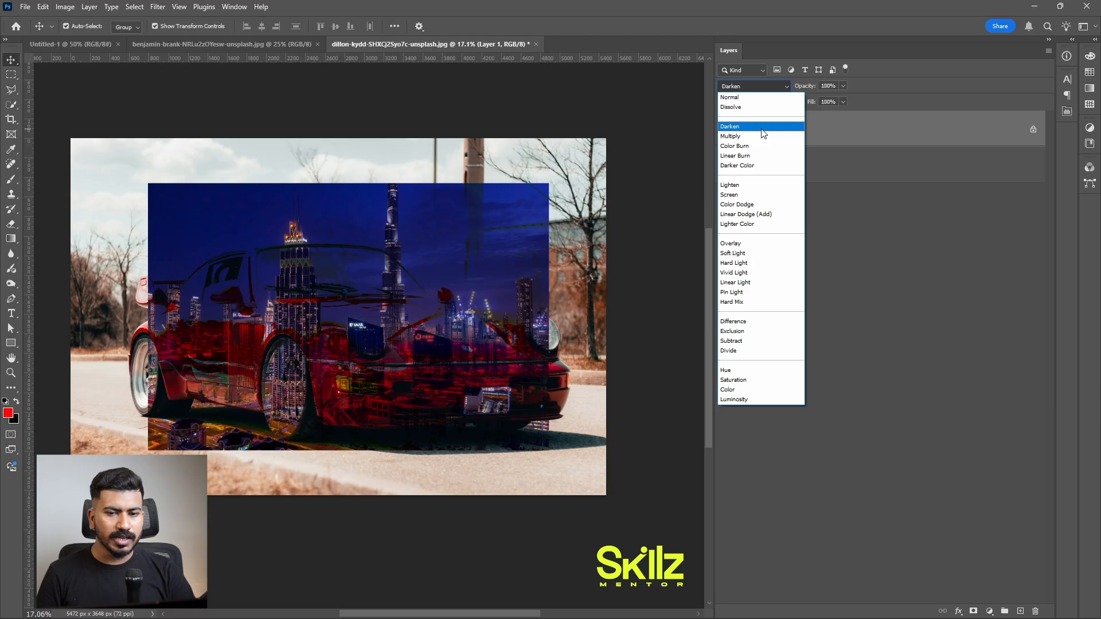
pyautogui.click(976, 267)
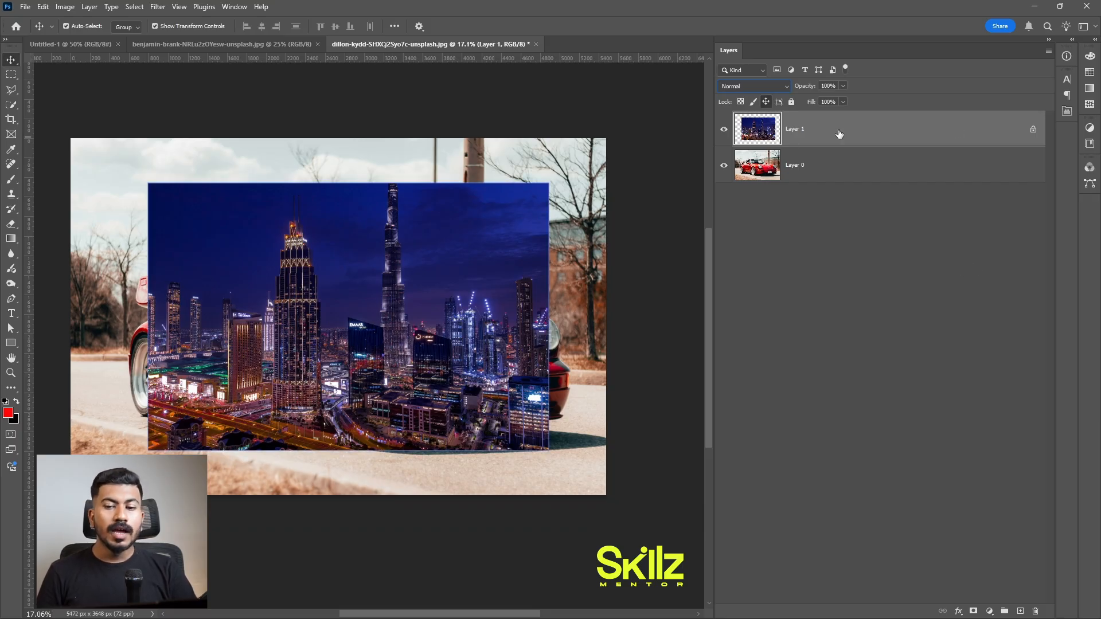
pyautogui.click(1032, 129)
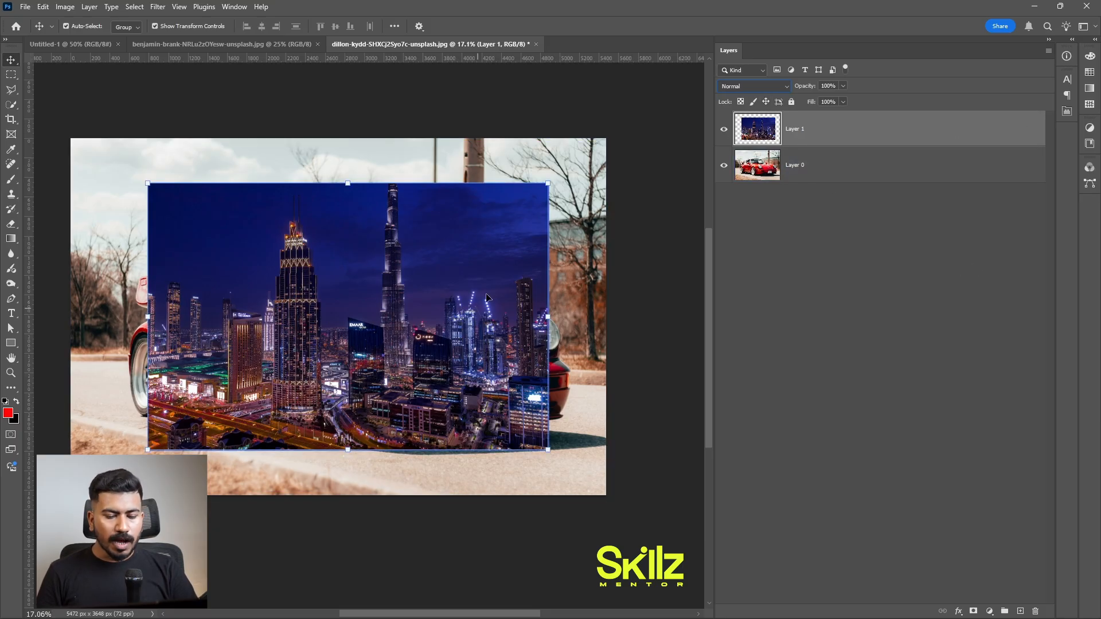
# Step: Duplicate the city layer twice, try to move a copy, and undo the duplication
pyautogui.hotkey('ctrl', 'j')
pyautogui.hotkey('ctrl', 'j')
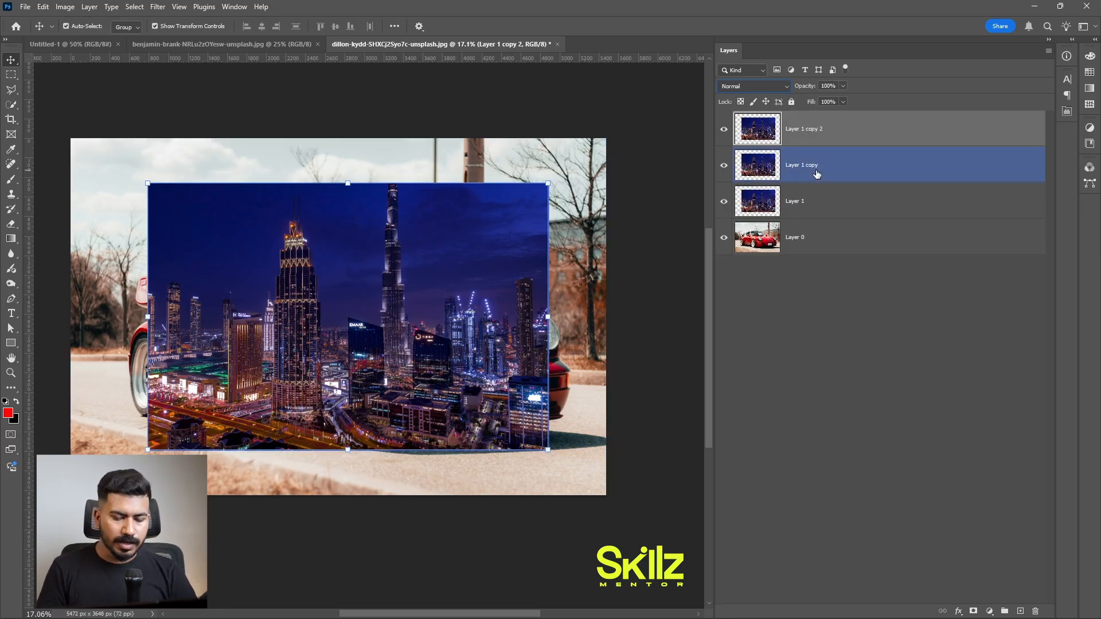
pyautogui.moveTo(547, 363); pyautogui.dragTo(464, 307)
pyautogui.hotkey('ctrl', 'z')
pyautogui.hotkey('ctrl', 'z')
pyautogui.hotkey('ctrl', 'z')
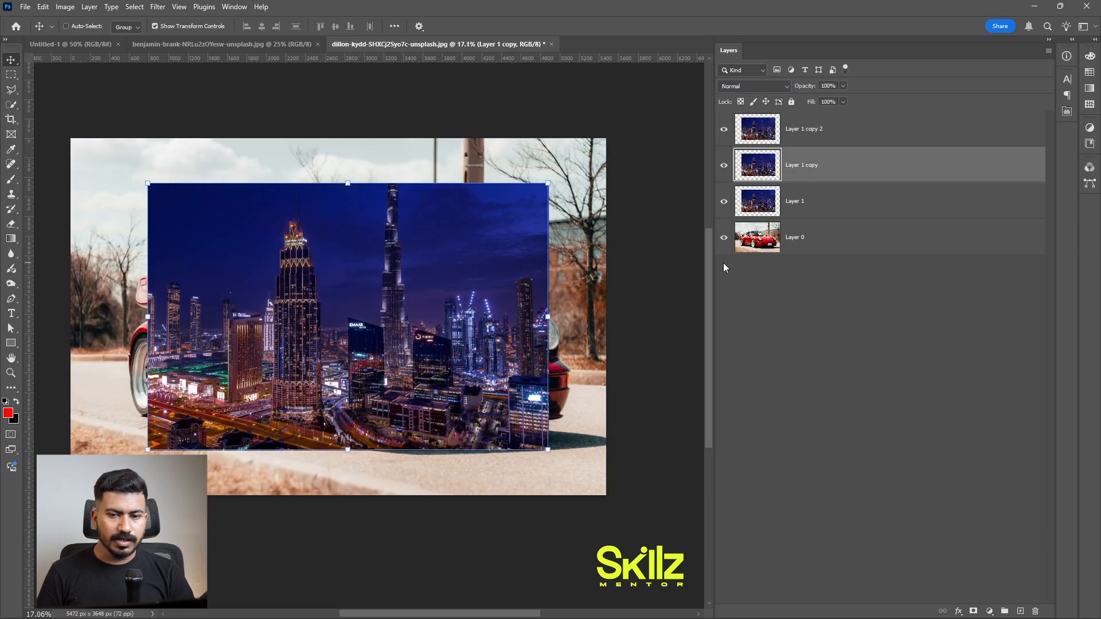
# Step: Move the city photo toward the canvas's left side and draw a red rectangle of about 2470 × 1855 px overlapping it
pyautogui.moveTo(469, 241); pyautogui.dragTo(418, 235)
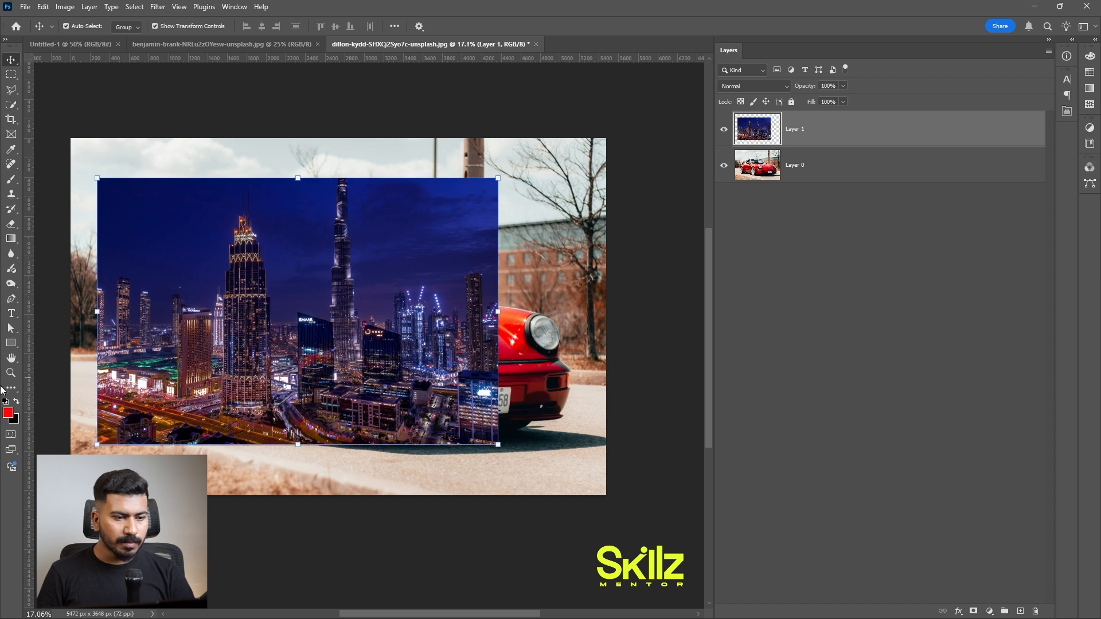
pyautogui.click(11, 344)
pyautogui.moveTo(241, 154); pyautogui.dragTo(315, 322)
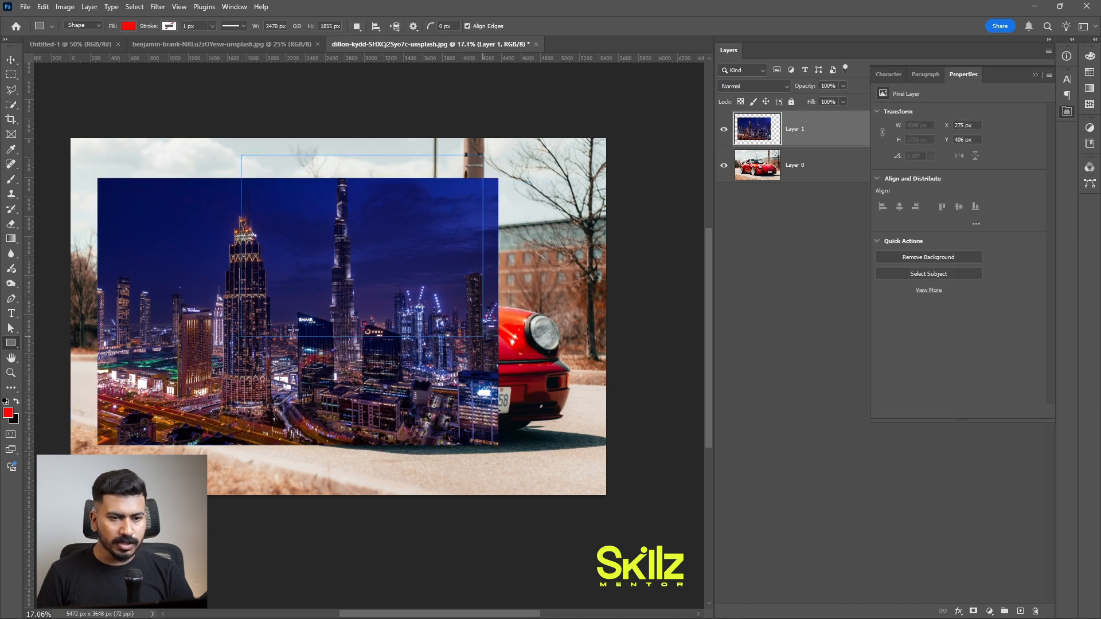
pyautogui.click(12, 60)
# Step: Add the red text "sdklsdlkdfsdkjf" in 293 pt Poppins Bold over the lower part of the city photo, and collapse the layer properties
pyautogui.press('t')
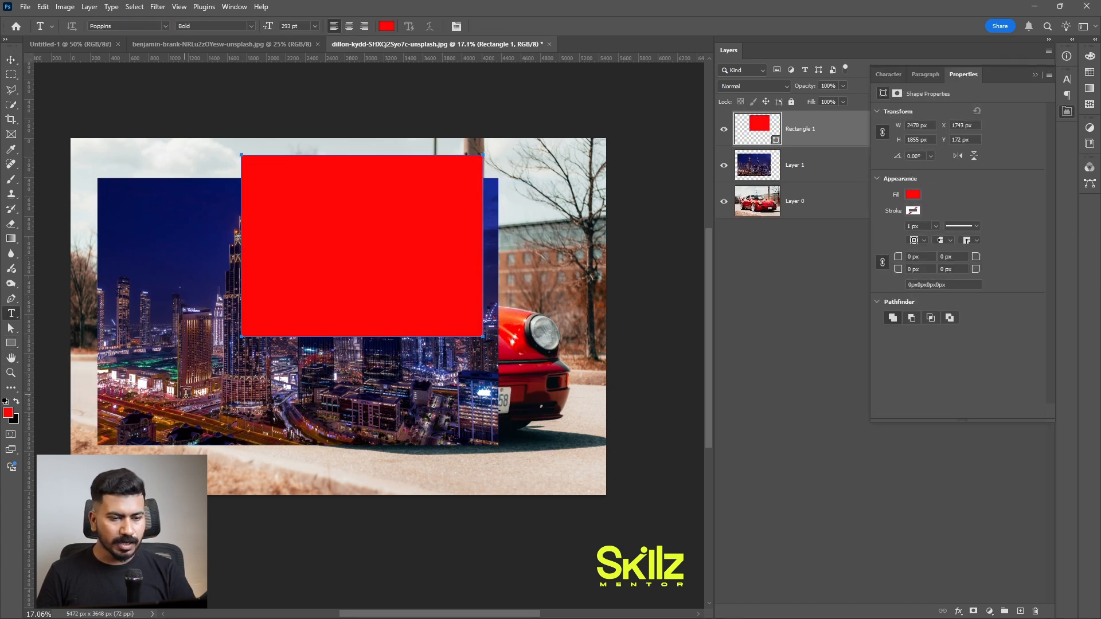
pyautogui.click(256, 412)
pyautogui.write('sdklsdlkdfsdkjf')
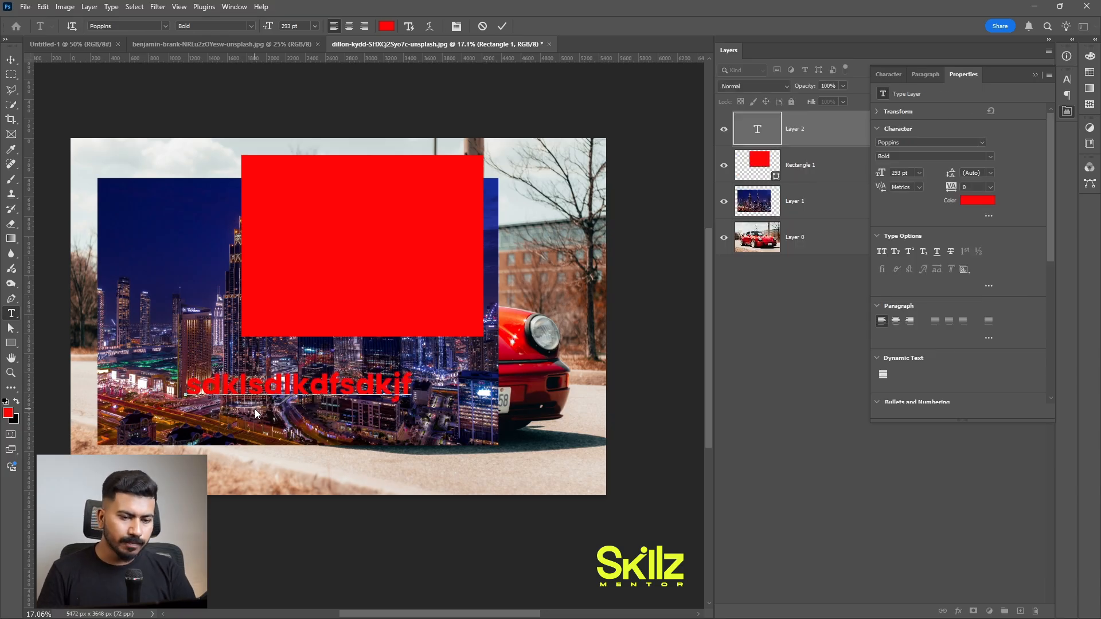
pyautogui.click(11, 59)
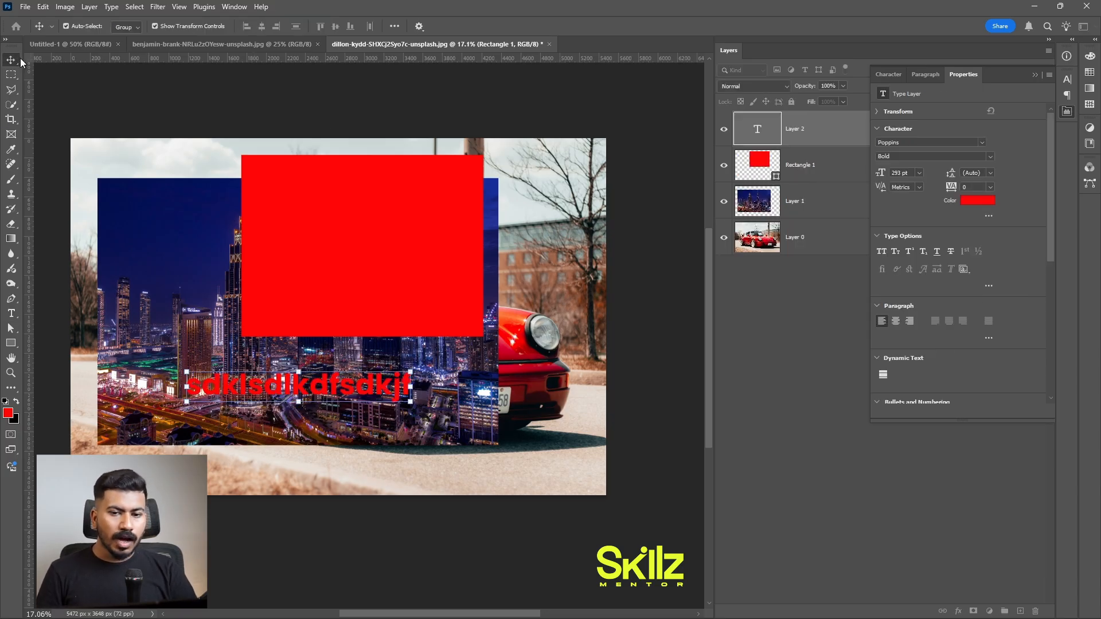
pyautogui.click(1034, 75)
pyautogui.click(880, 195)
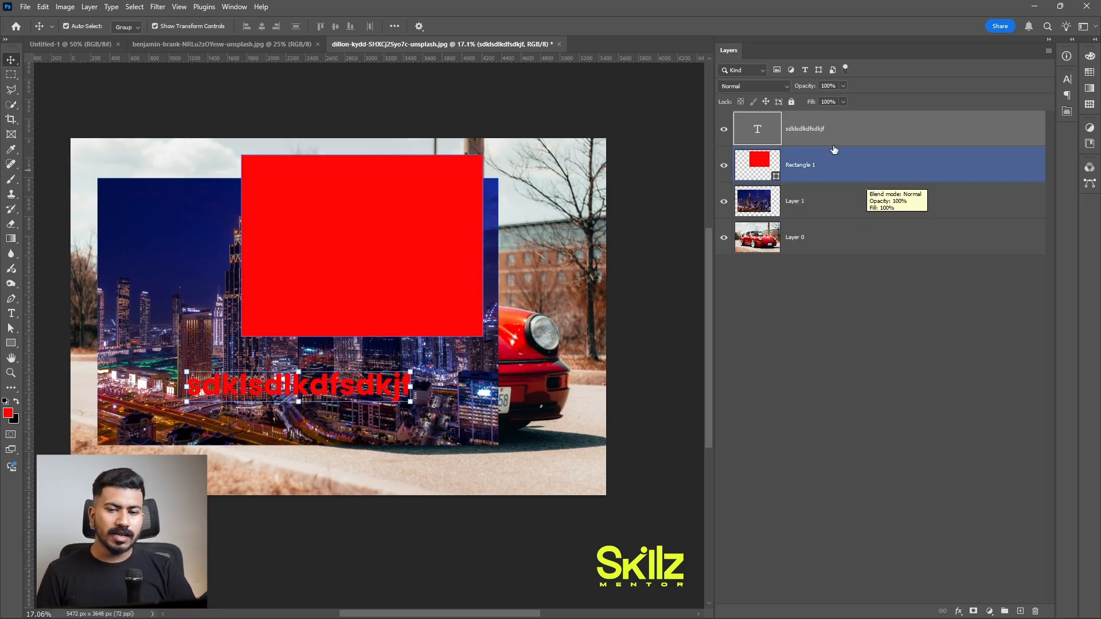
pyautogui.click(934, 153)
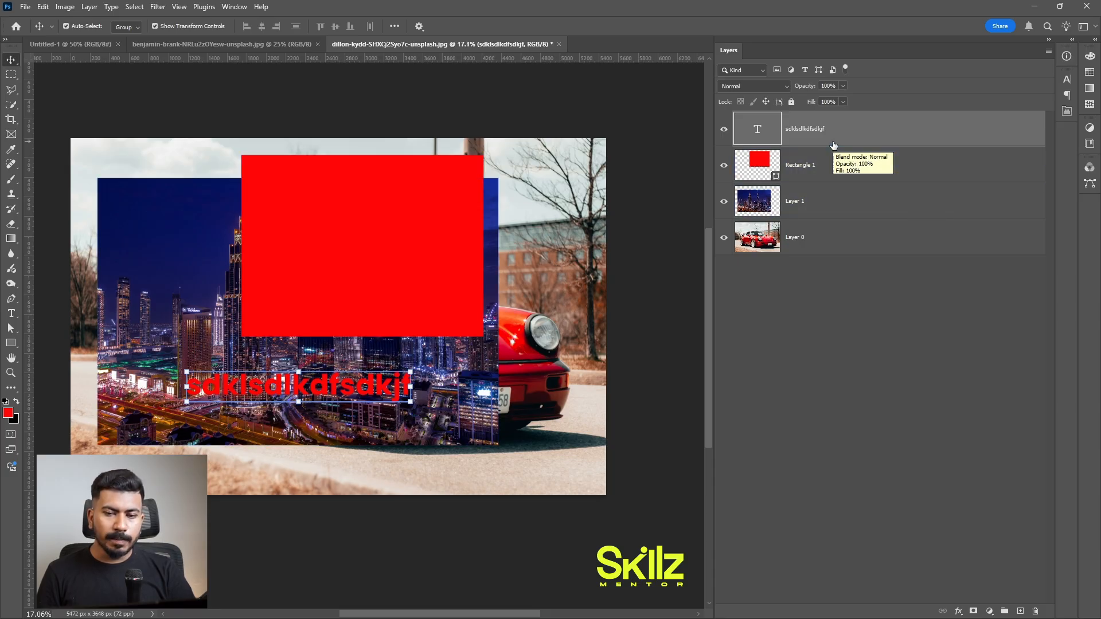
# Step: Group the text, red rectangle and car layers together, leaving out the city layer
pyautogui.press('ctrl')
pyautogui.keyDown('ctrl'); pyautogui.click(839, 171); pyautogui.keyUp('ctrl')
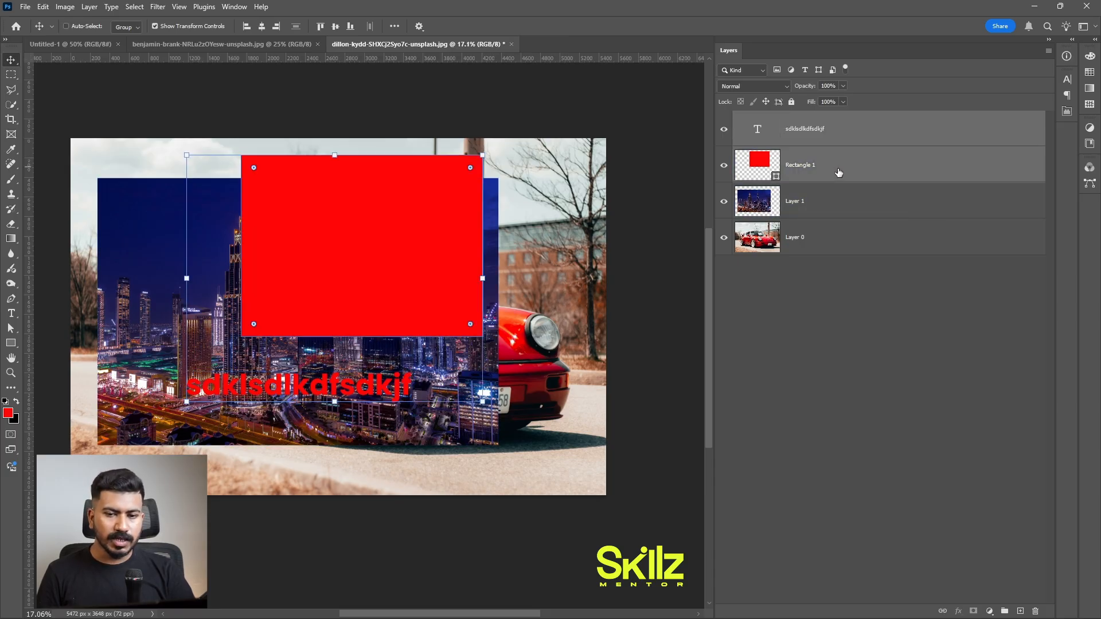
pyautogui.keyDown('ctrl'); pyautogui.click(818, 249); pyautogui.keyUp('ctrl')
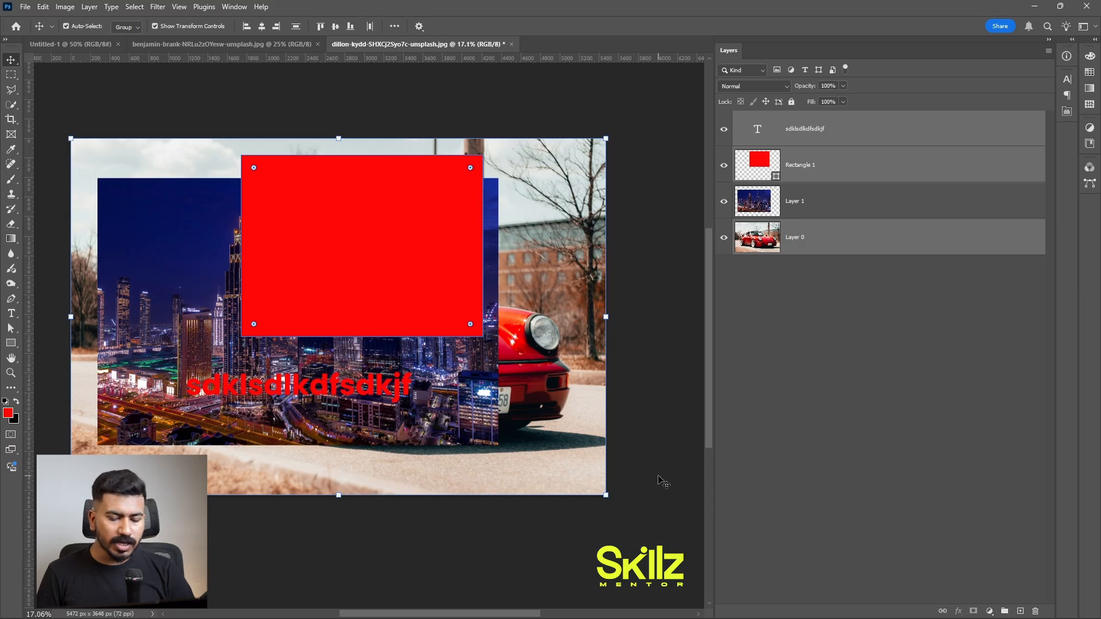
pyautogui.hotkey('ctrl', 'g')
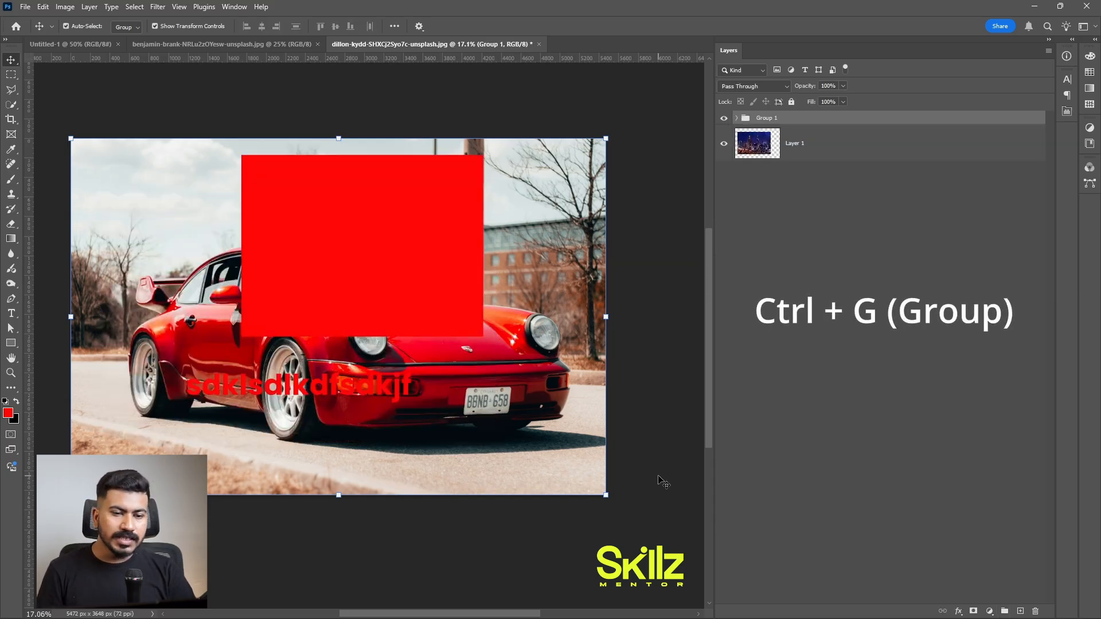
# Step: Toggle the group's visibility off and on, and move the group below the city layer
pyautogui.click(724, 118)
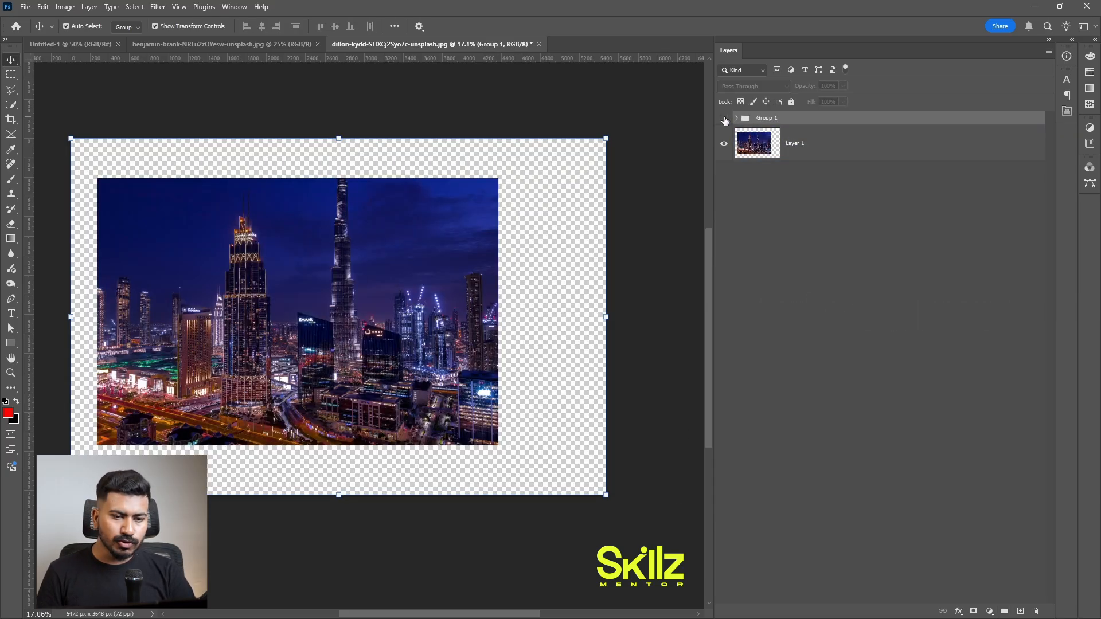
pyautogui.click(724, 119)
pyautogui.click(724, 118)
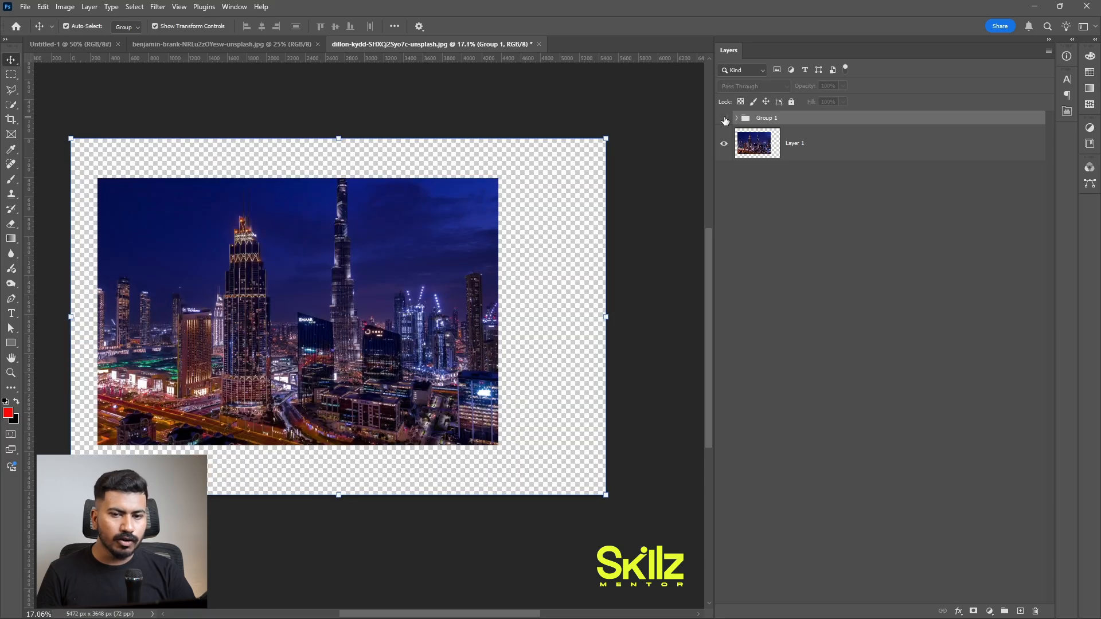
pyautogui.click(724, 119)
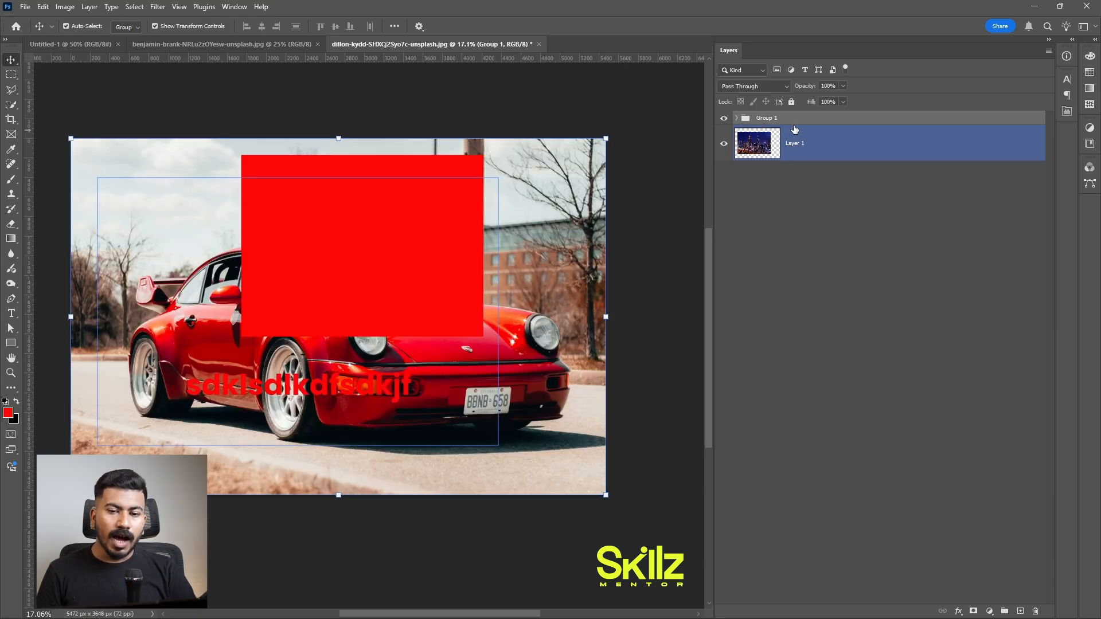
pyautogui.moveTo(791, 123); pyautogui.dragTo(745, 161)
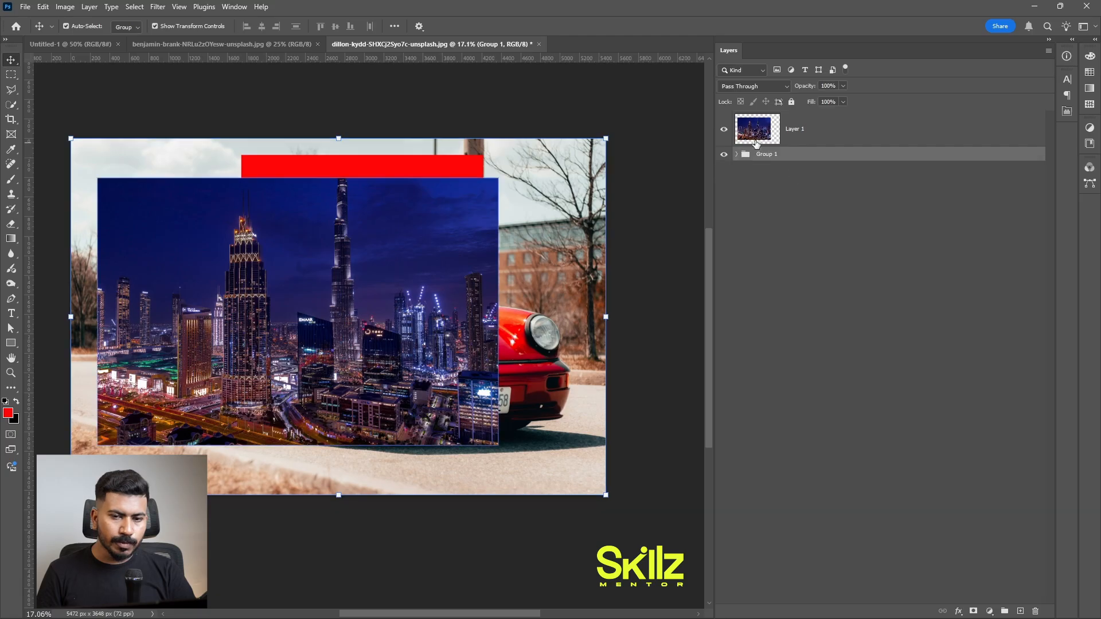
# Step: Hide and show the city layer and the group to compare what each one contains
pyautogui.click(724, 130)
pyautogui.click(724, 155)
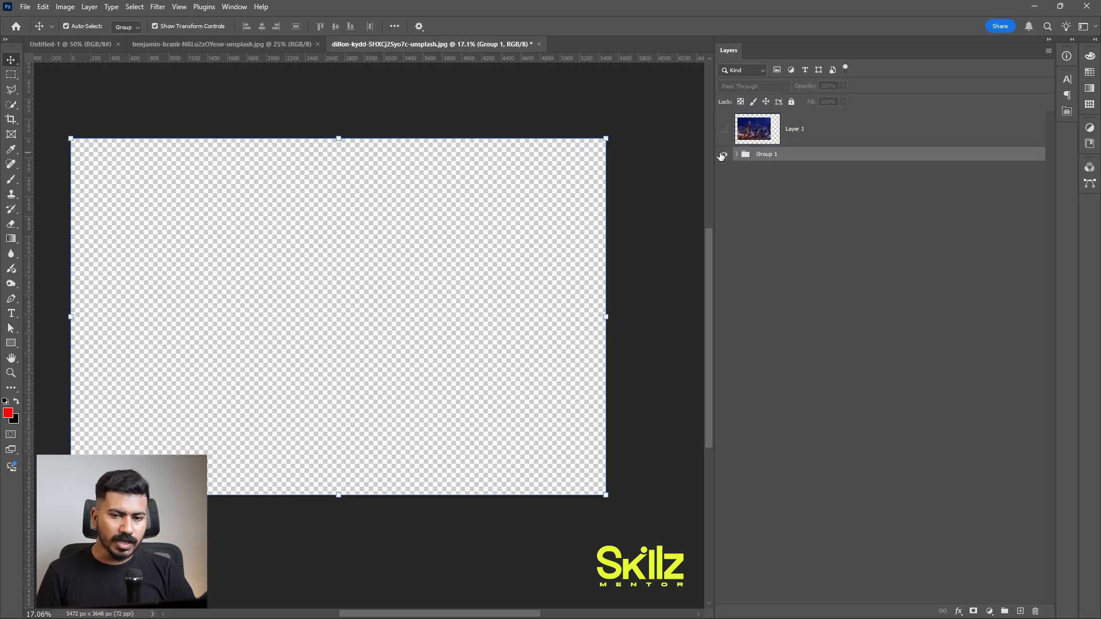
pyautogui.click(724, 154)
pyautogui.click(724, 130)
pyautogui.click(724, 154)
pyautogui.click(724, 155)
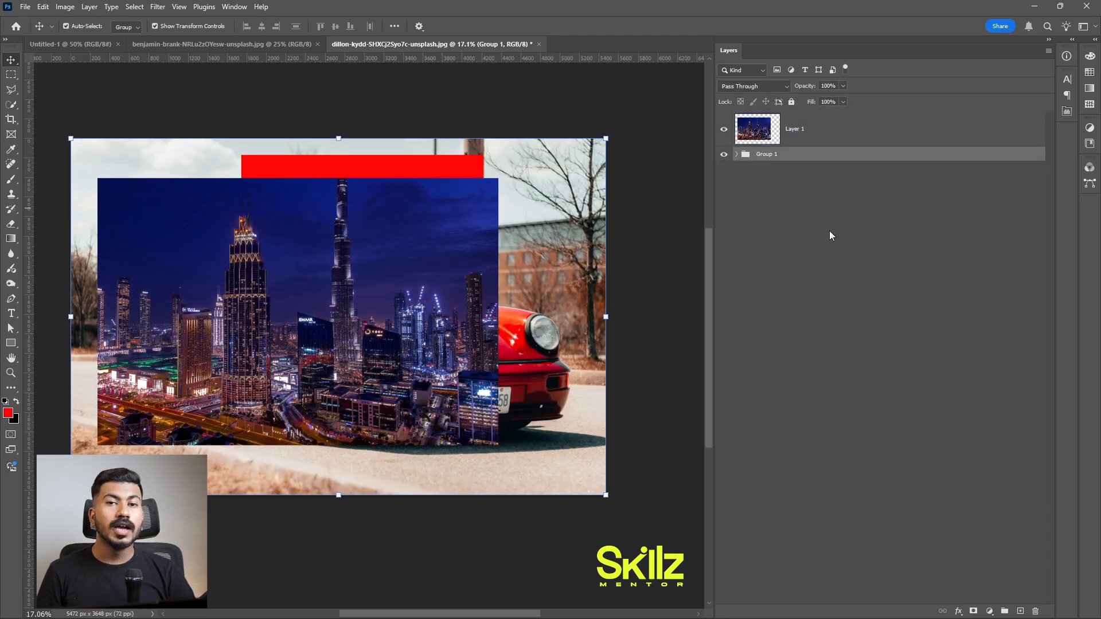
# Step: Undo the visibility changes, the group's reordering and the layer grouping
pyautogui.hotkey('ctrl', 'z')
pyautogui.hotkey('ctrl', 'z')
pyautogui.hotkey('ctrl', 'z')
pyautogui.hotkey('ctrl', 'z')
pyautogui.hotkey('ctrl', 'z')
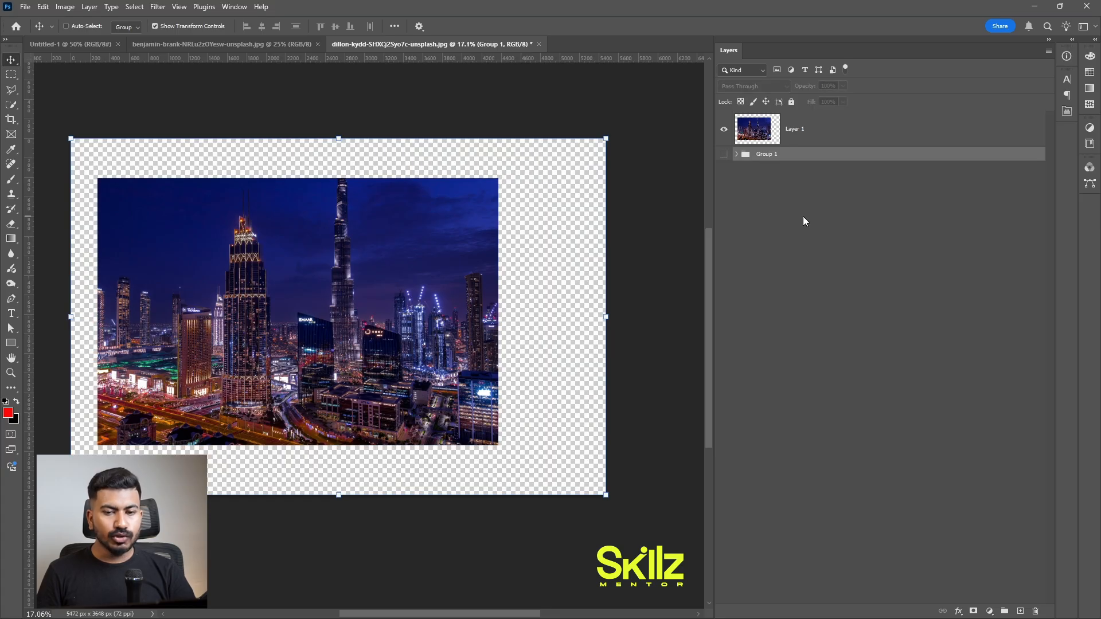
pyautogui.hotkey('ctrl', 'z')
pyautogui.hotkey('ctrl', 'z')
pyautogui.hotkey('ctrl', 'z')
pyautogui.hotkey('ctrl', 'z')
pyautogui.hotkey('ctrl', 'z')
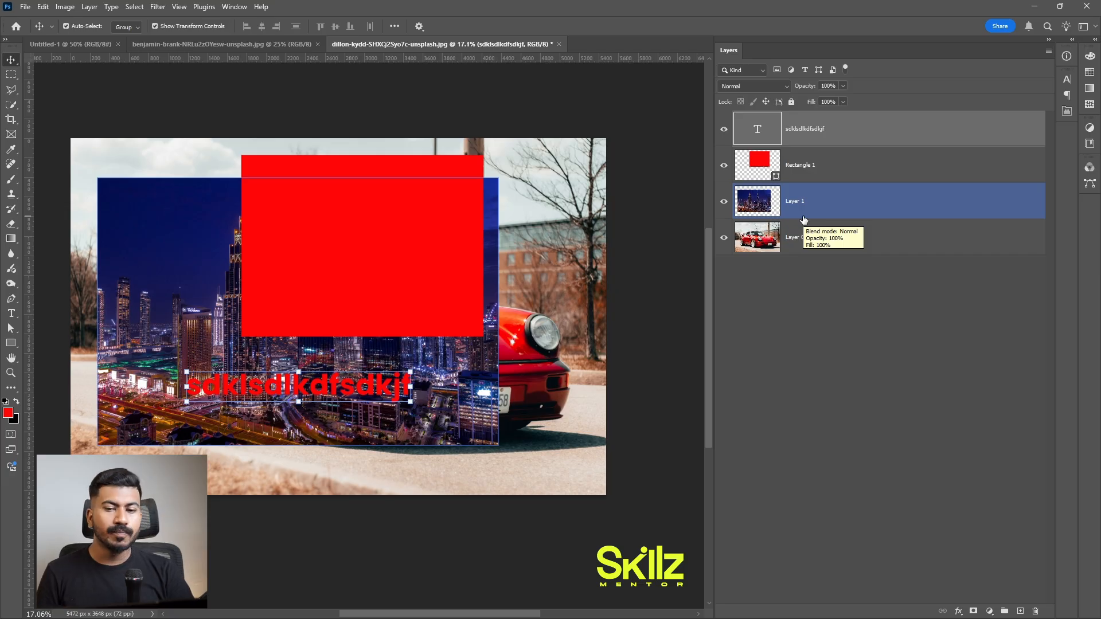
# Step: Examine the context options offered for the car layer's thumbnail and for its name row
pyautogui.click(828, 238)
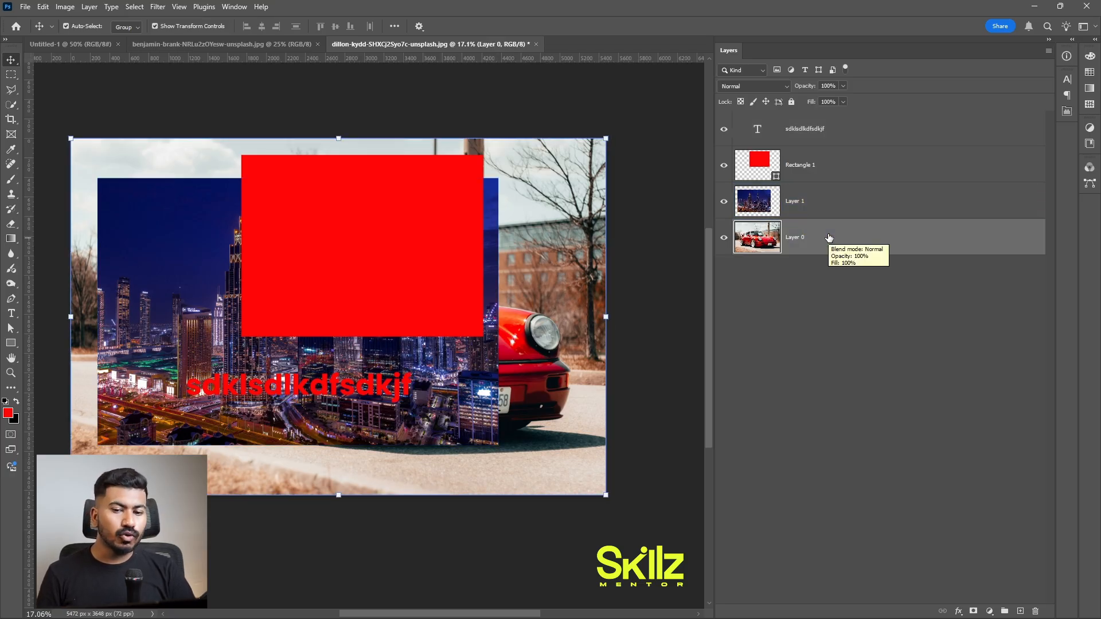
pyautogui.rightClick(778, 245)
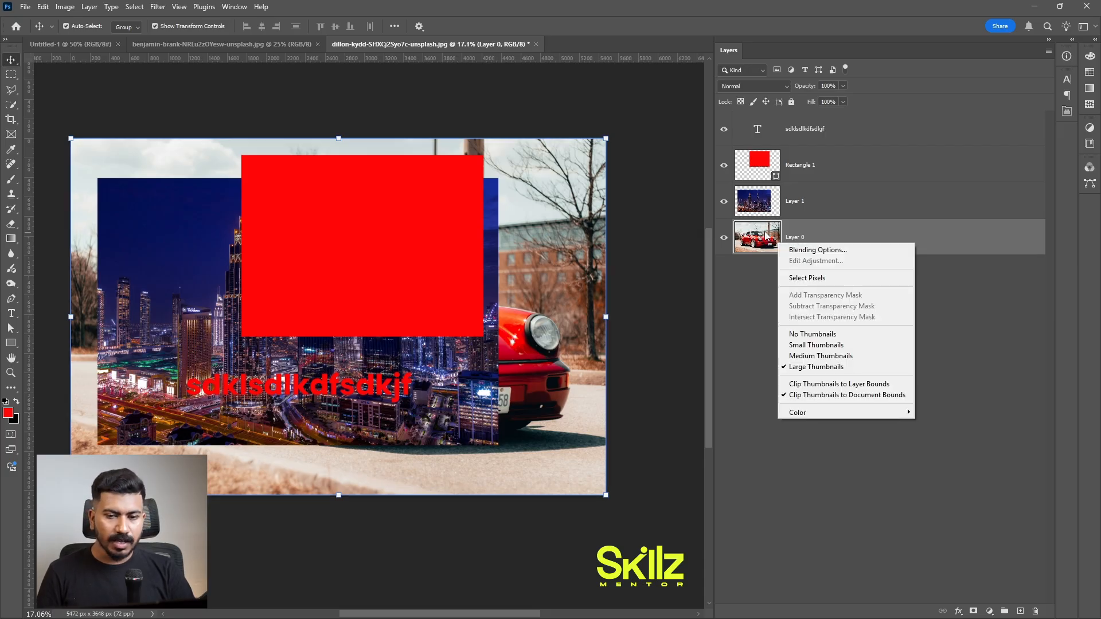
pyautogui.rightClick(754, 236)
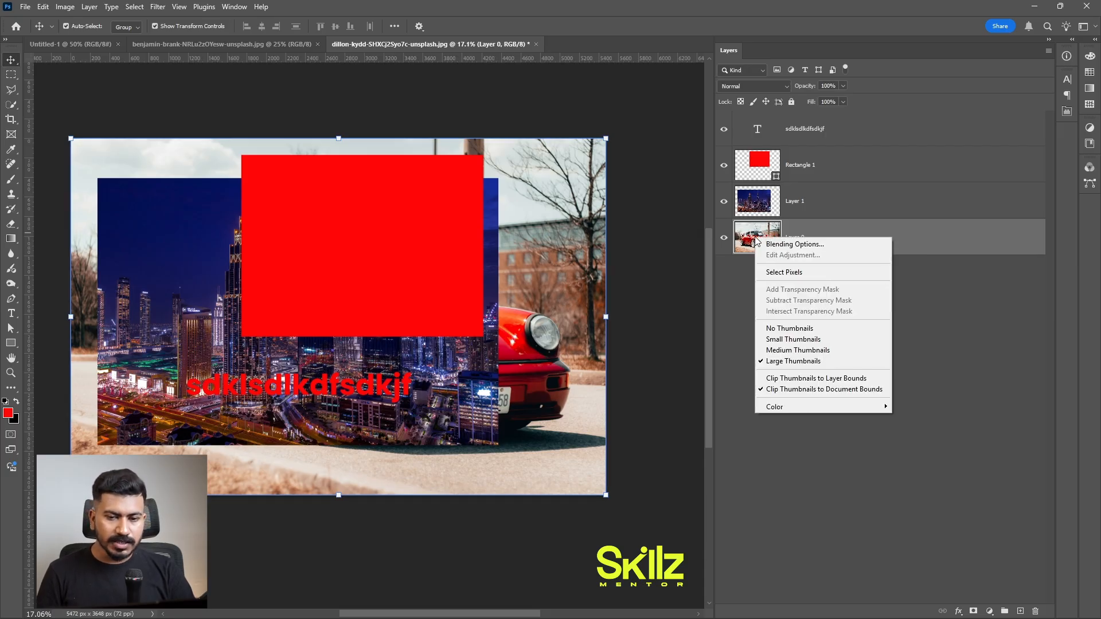
pyautogui.rightClick(822, 235)
pyautogui.rightClick(828, 233)
pyautogui.click(813, 238)
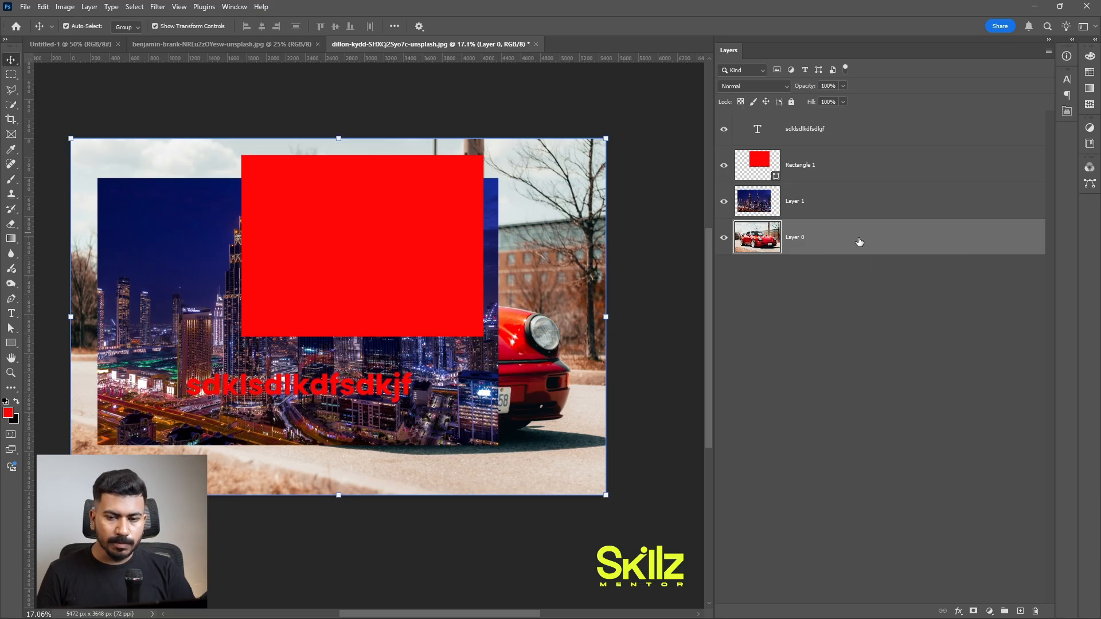
pyautogui.rightClick(842, 236)
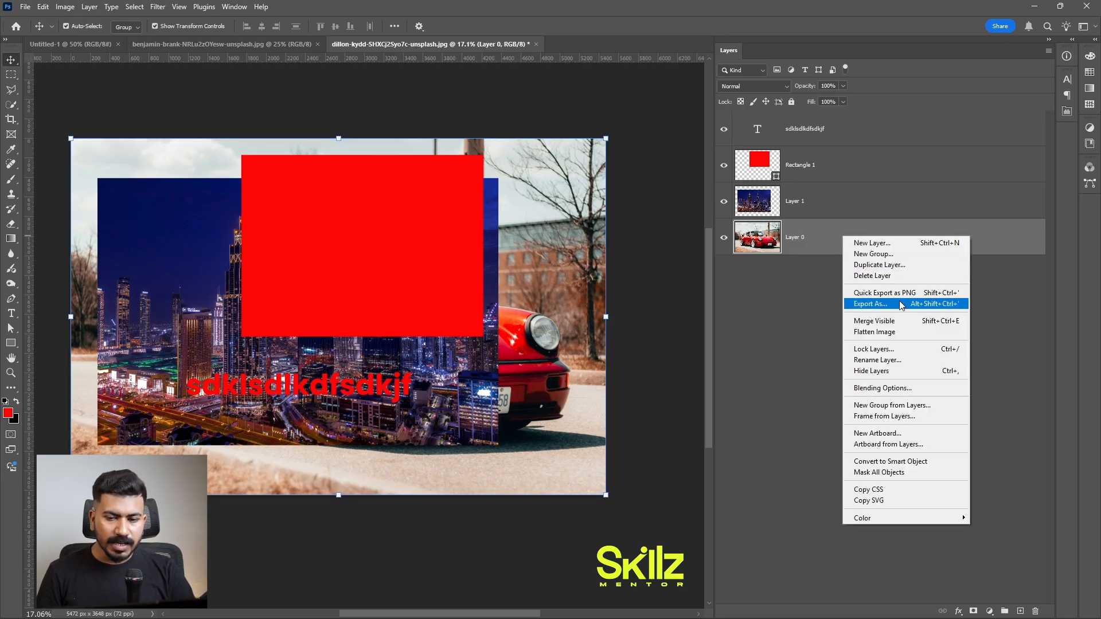
pyautogui.click(787, 280)
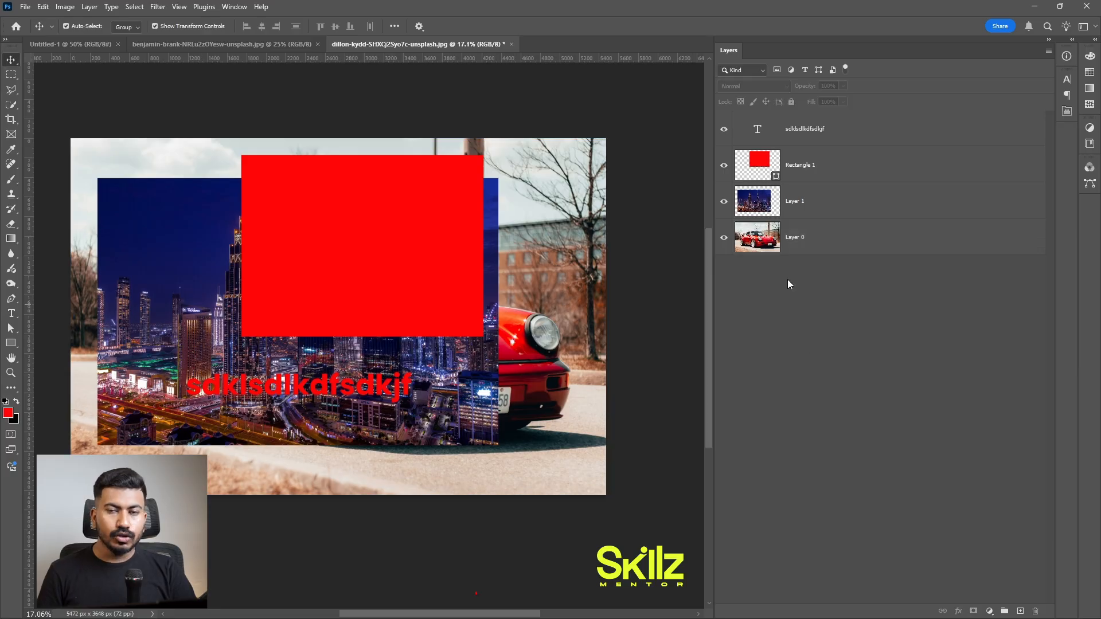
# Step: Rename the car photo's layer as Cars
pyautogui.doubleClick(797, 238)
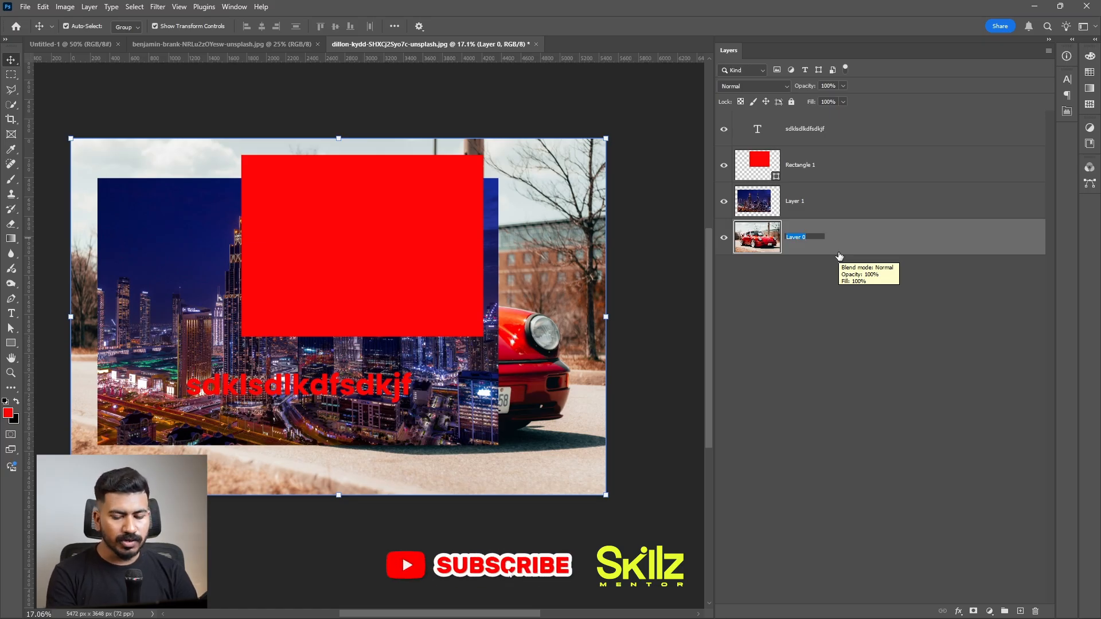
pyautogui.write('cars')
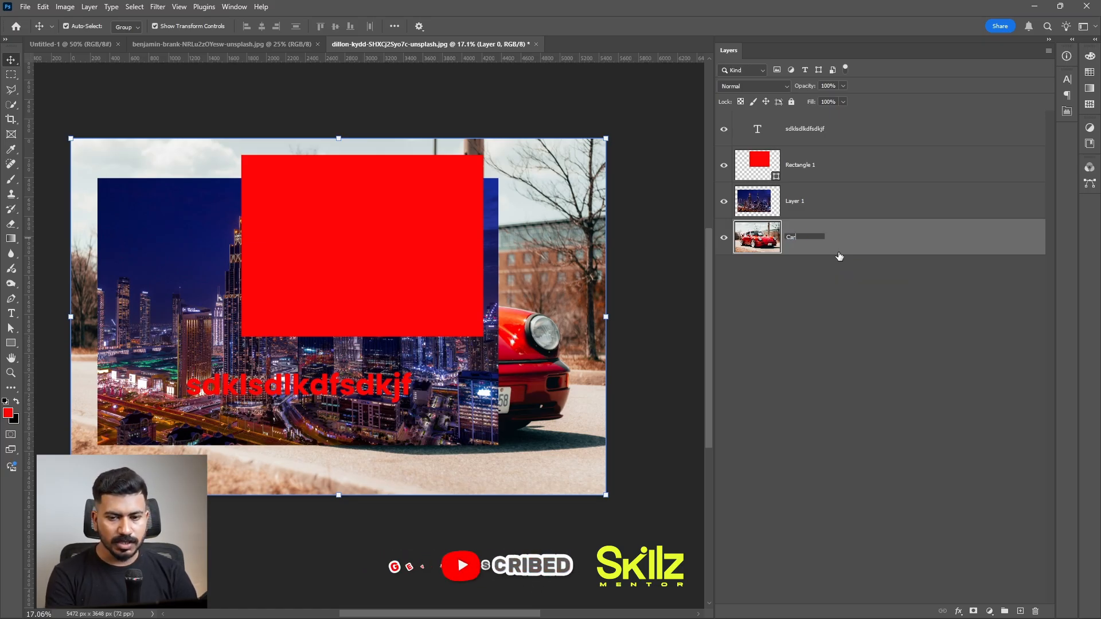
pyautogui.press('Return')
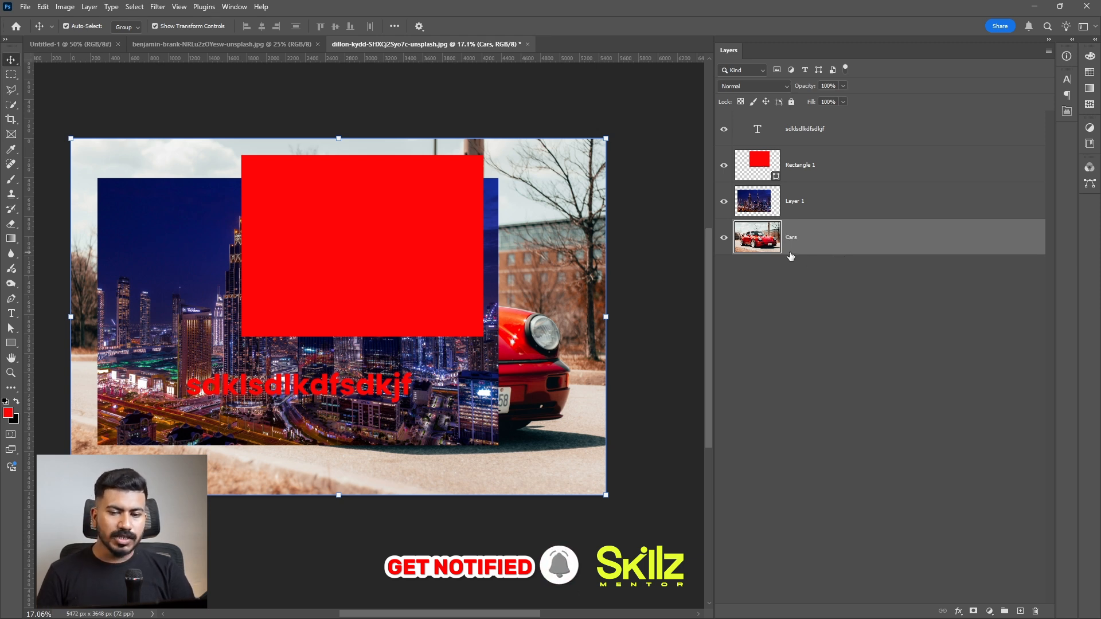
# Step: Assign the Seafoam colour label to the Cars layer
pyautogui.click(736, 132)
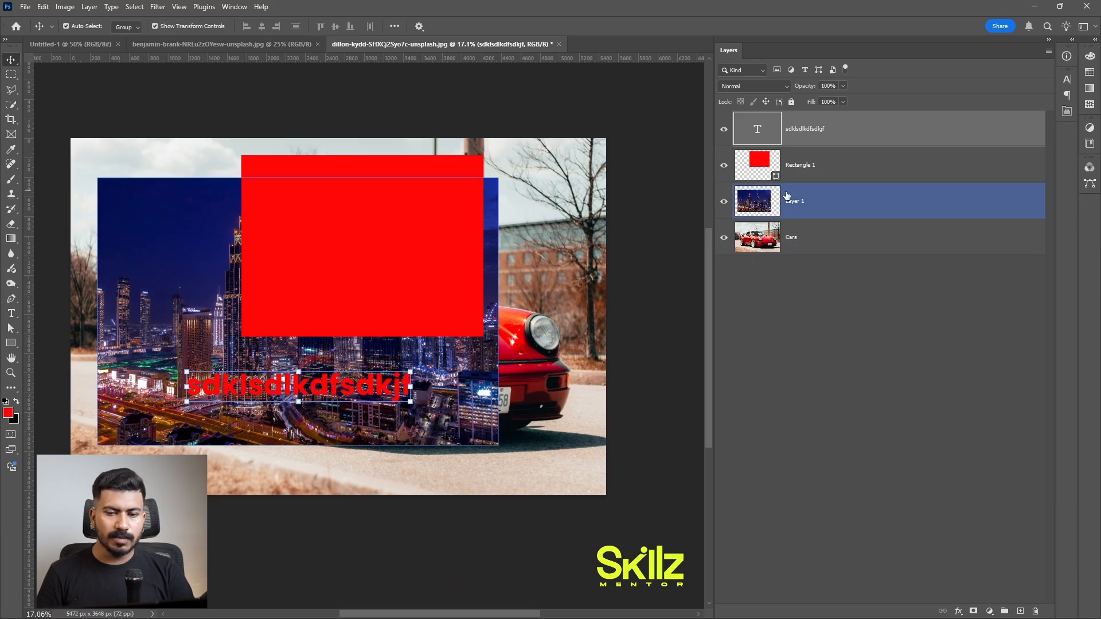
pyautogui.click(723, 237)
pyautogui.click(724, 239)
pyautogui.rightClick(725, 245)
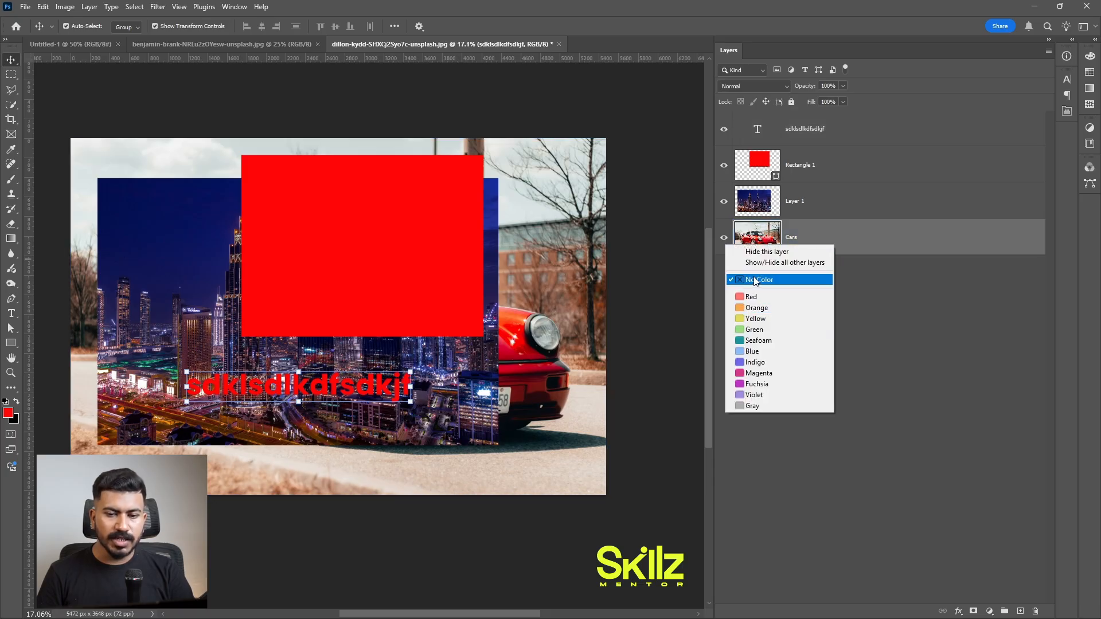
pyautogui.click(768, 340)
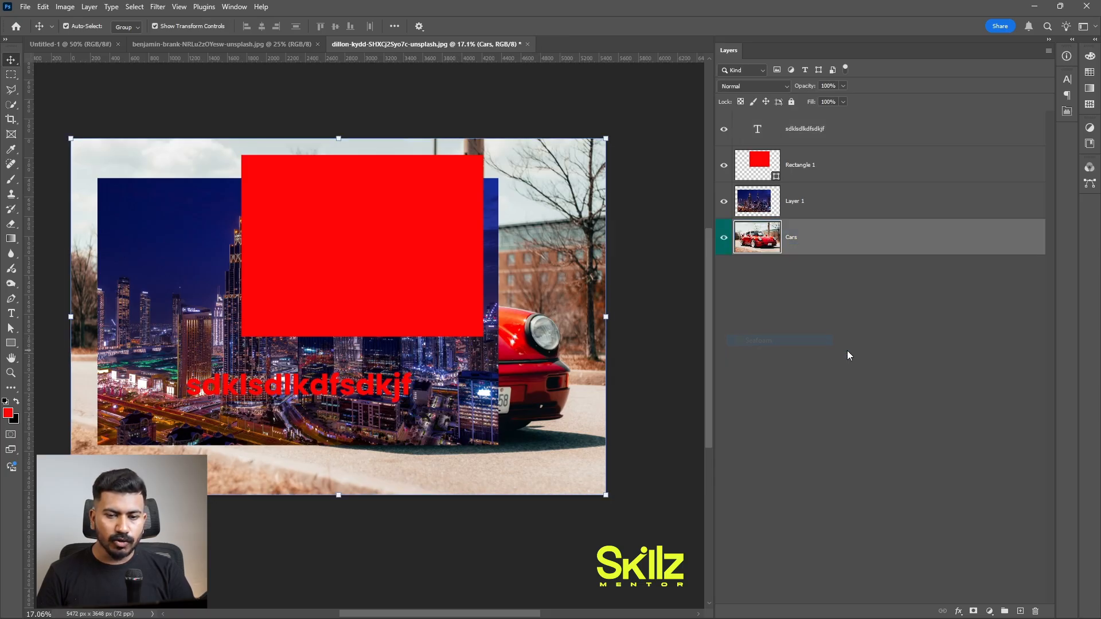
# Step: Hide the Cars layer, and undo both the hiding and the Seafoam colour label
pyautogui.click(723, 239)
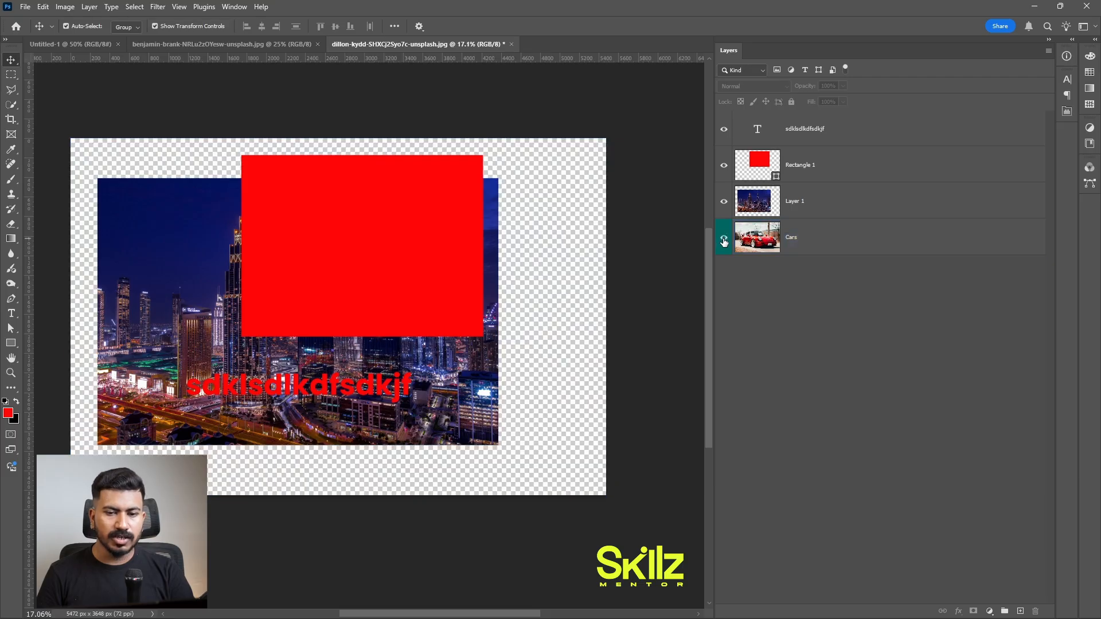
pyautogui.hotkey('ctrl', 'z')
pyautogui.hotkey('ctrl', 'shift', 'z')
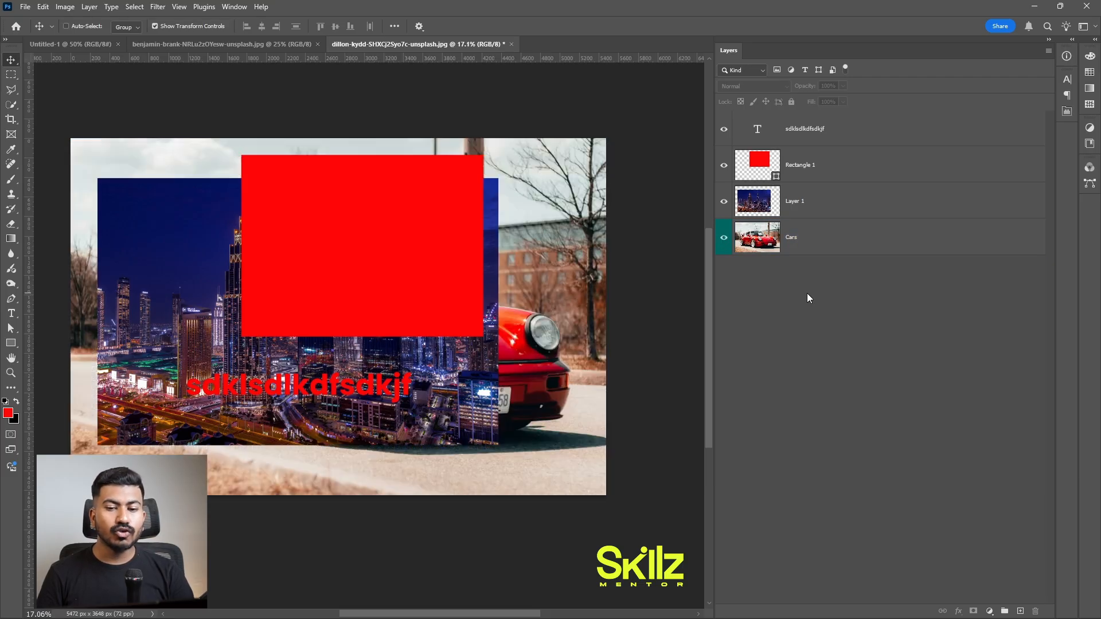
pyautogui.click(800, 244)
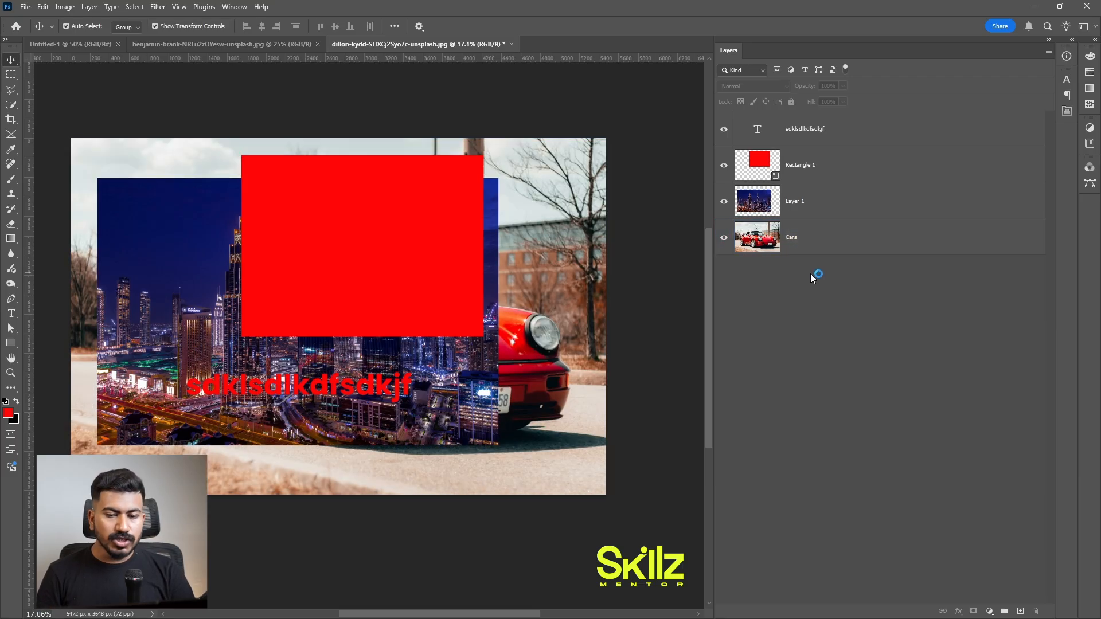
# Step: Move the Cars layer above the red rectangle layer, and return it to the bottom of the layer stack
pyautogui.click(861, 245)
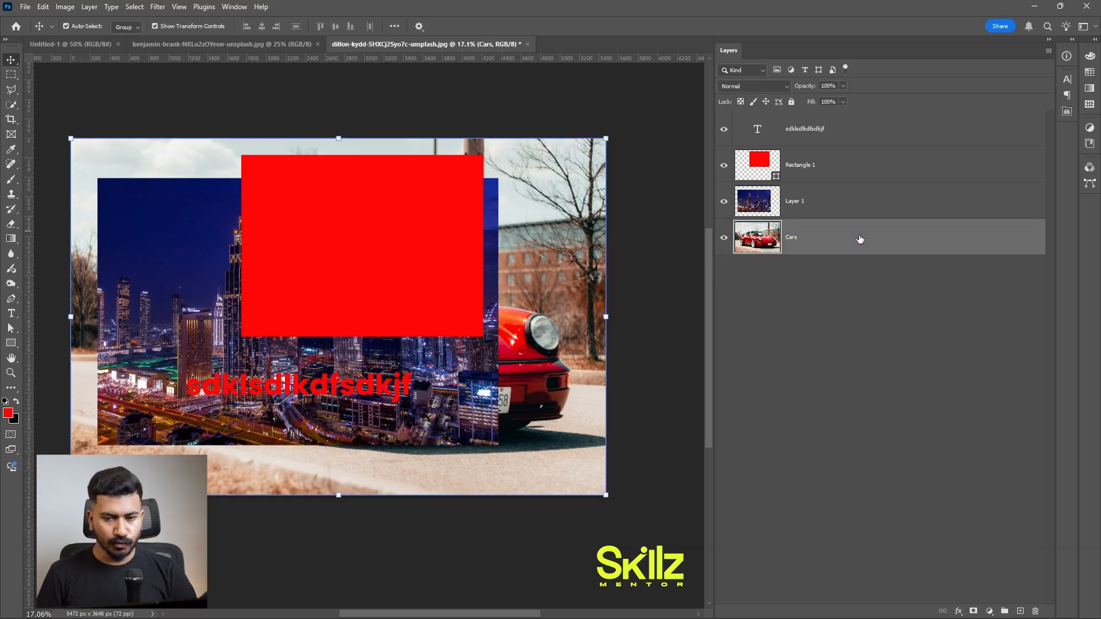
pyautogui.moveTo(851, 245); pyautogui.dragTo(849, 218)
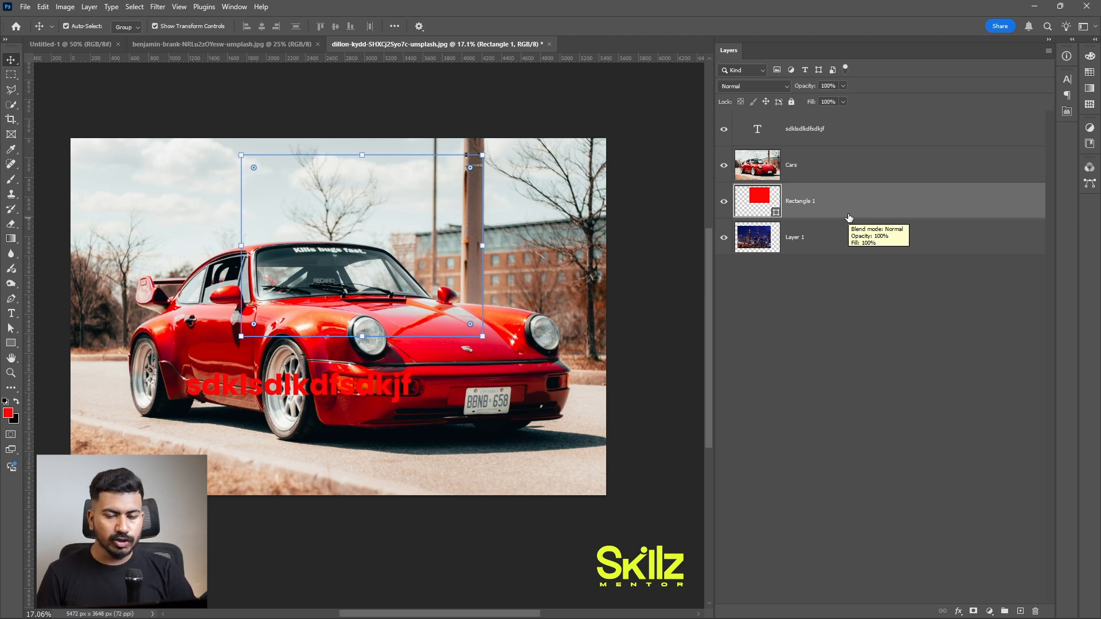
pyautogui.click(837, 171)
pyautogui.moveTo(847, 166); pyautogui.dragTo(847, 230)
# Step: Reorder the text layer so it sits directly below the red rectangle layer and above the city layer
pyautogui.moveTo(846, 235); pyautogui.dragTo(829, 213)
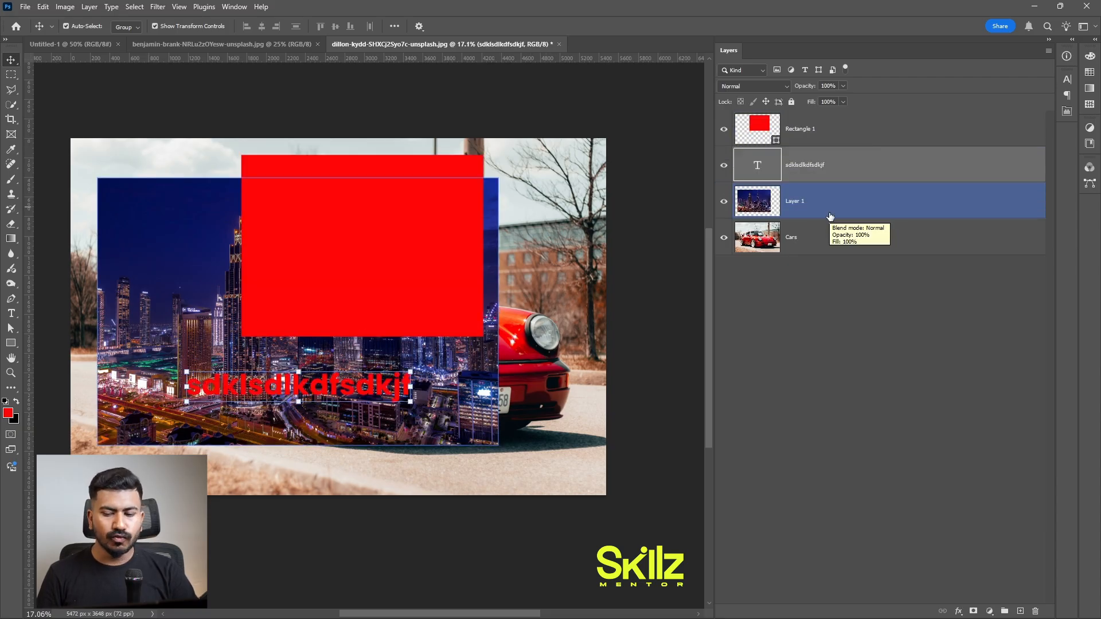
pyautogui.click(830, 224)
pyautogui.click(909, 343)
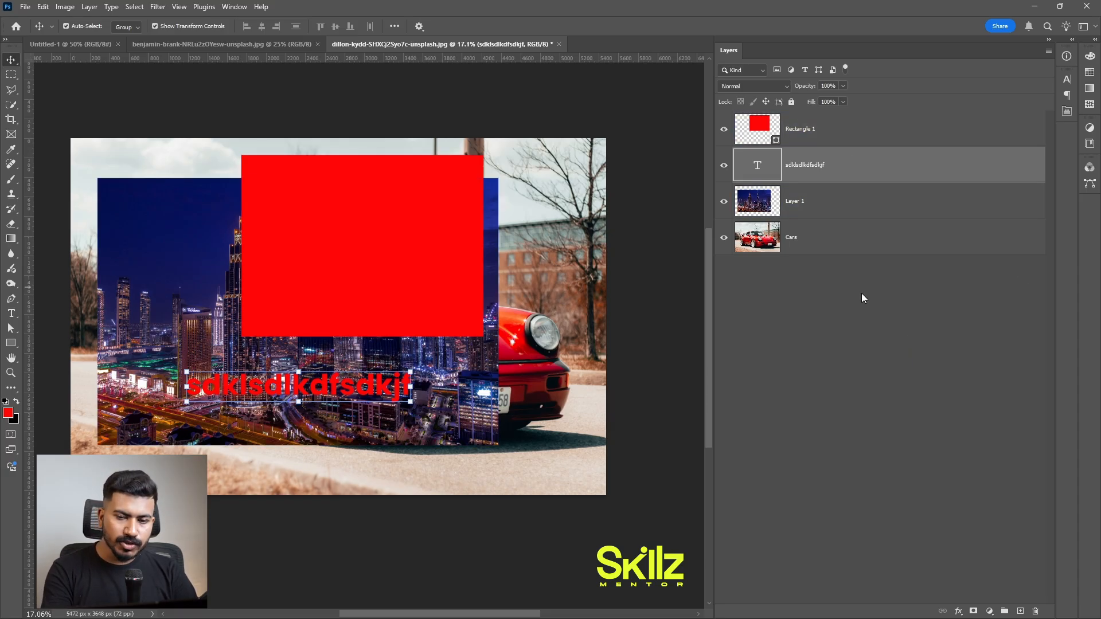
# Step: Delete the text layer and undo the deletion, and do the same with the red rectangle layer
pyautogui.press('Delete')
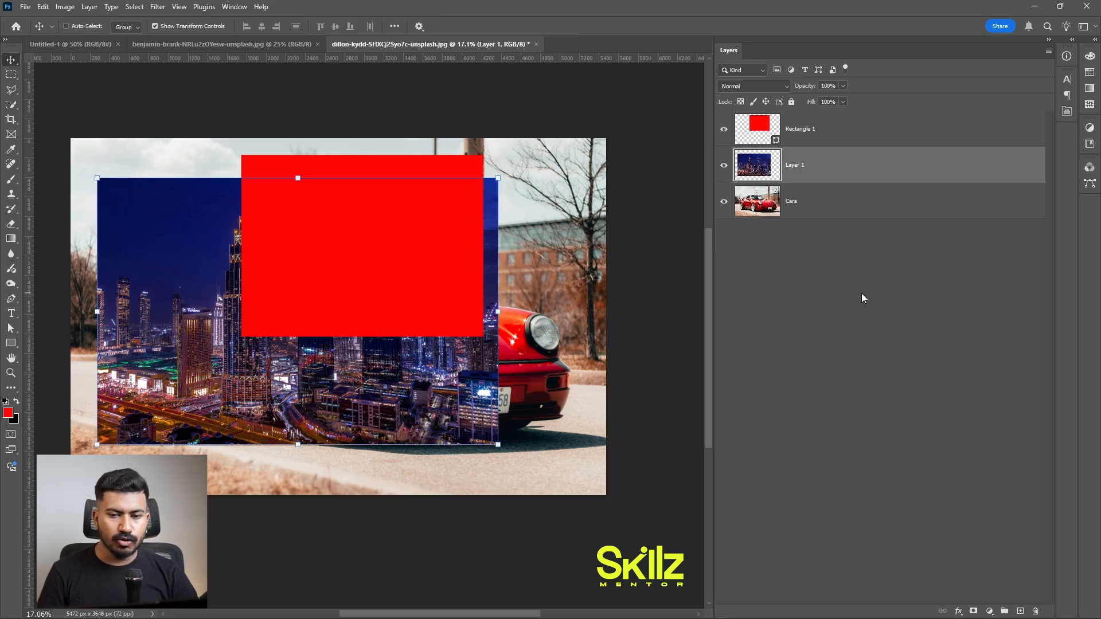
pyautogui.hotkey('ctrl', 'z')
pyautogui.click(824, 129)
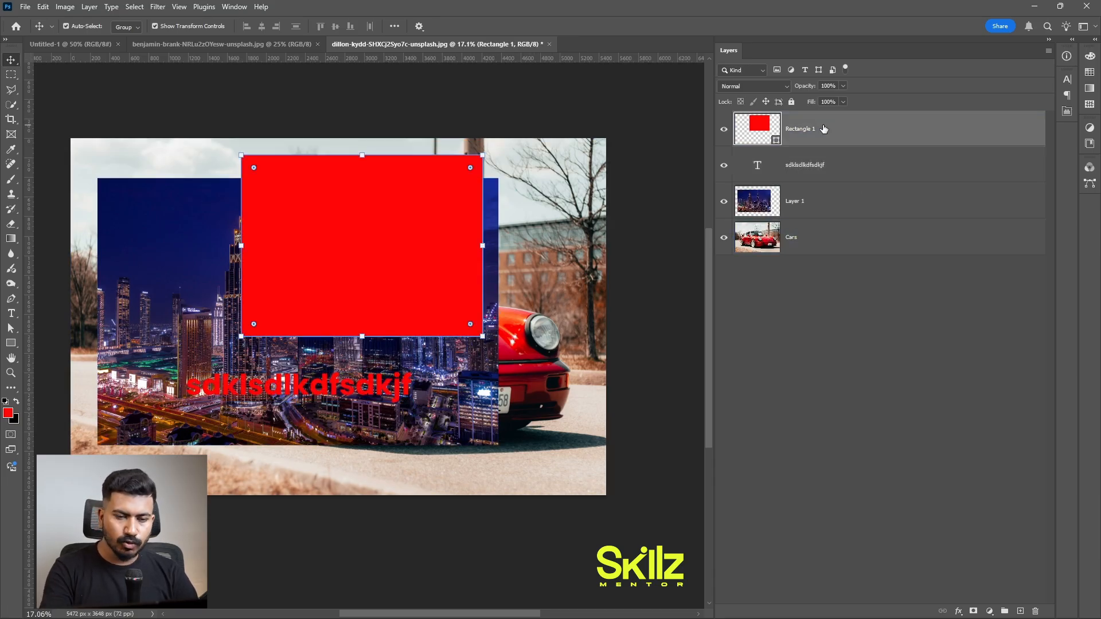
pyautogui.press('Delete')
pyautogui.hotkey('ctrl', 'z')
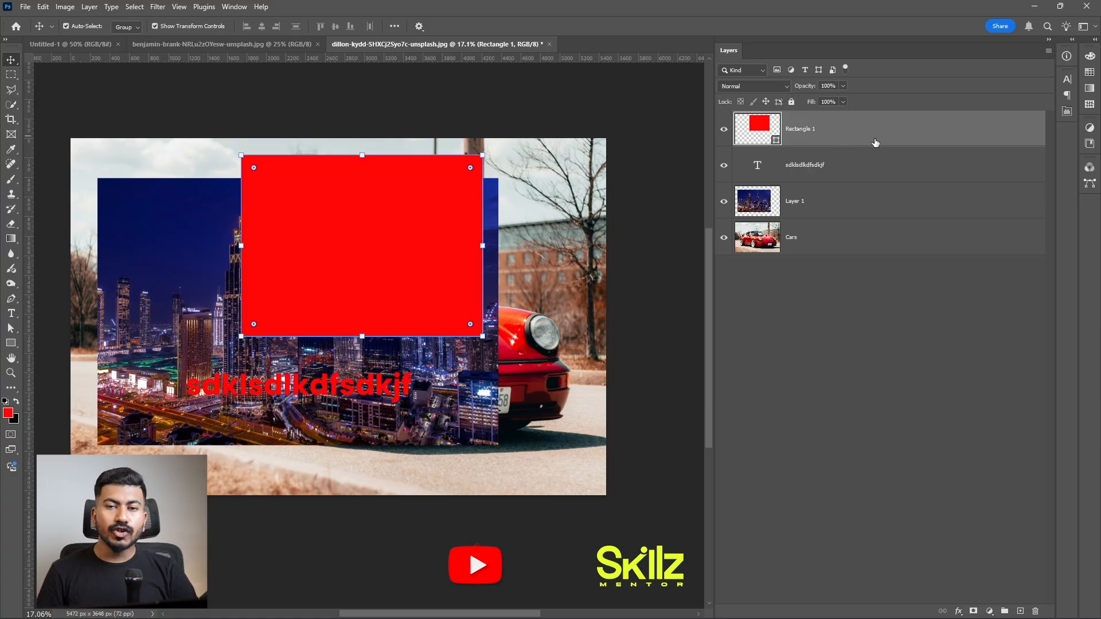
# Step: Look up the layer deletion command for the red rectangle layer, delete that layer with confirmation, and undo the deletion
pyautogui.rightClick(842, 135)
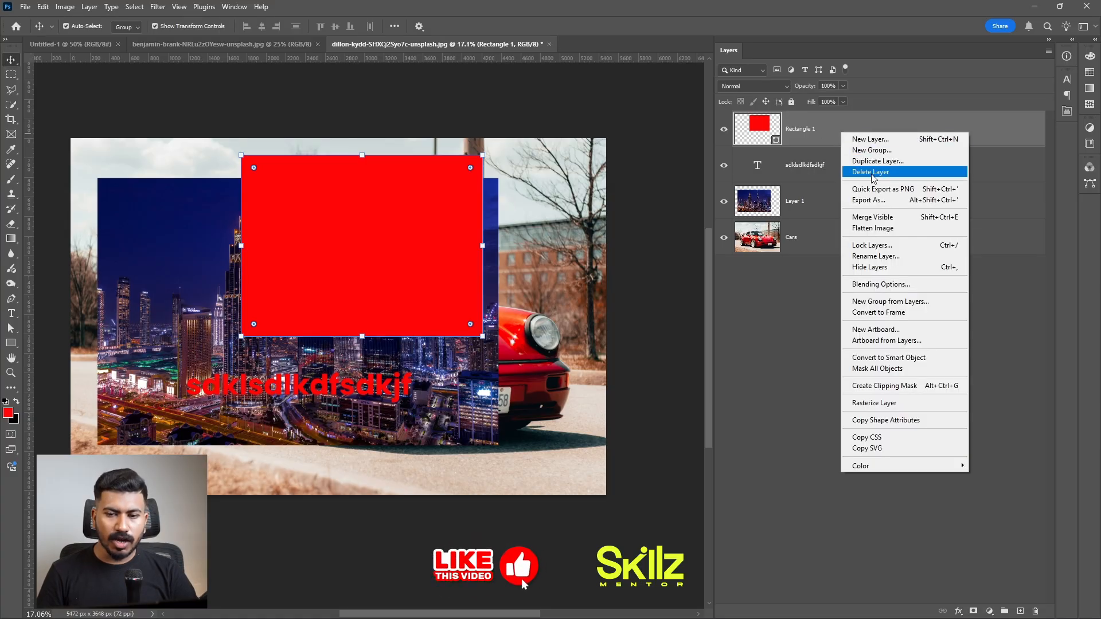
pyautogui.click(778, 344)
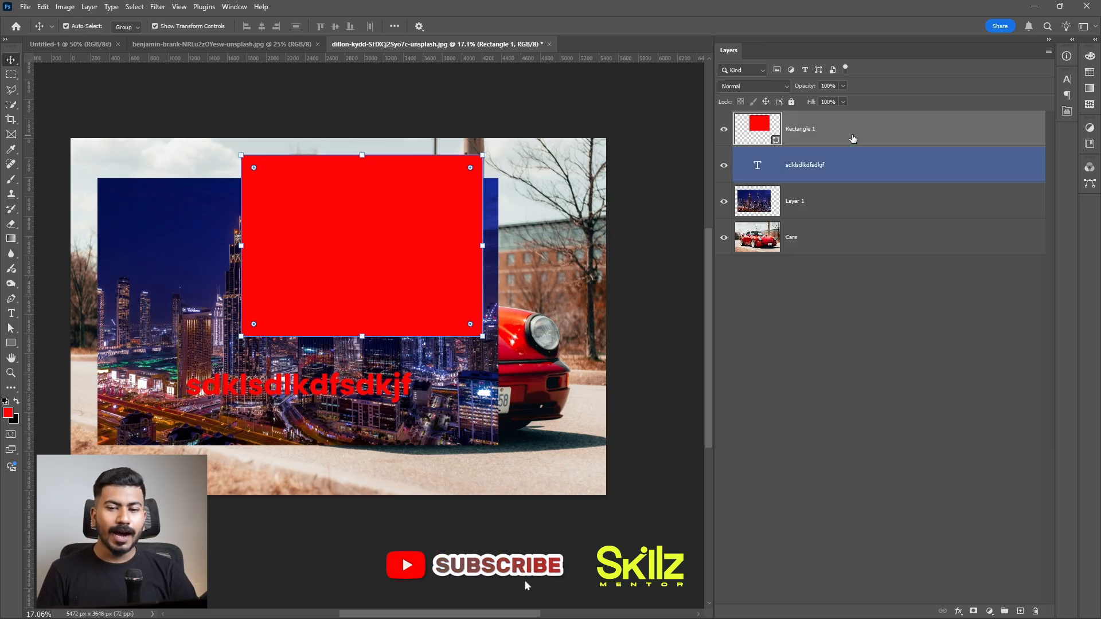
pyautogui.click(1034, 611)
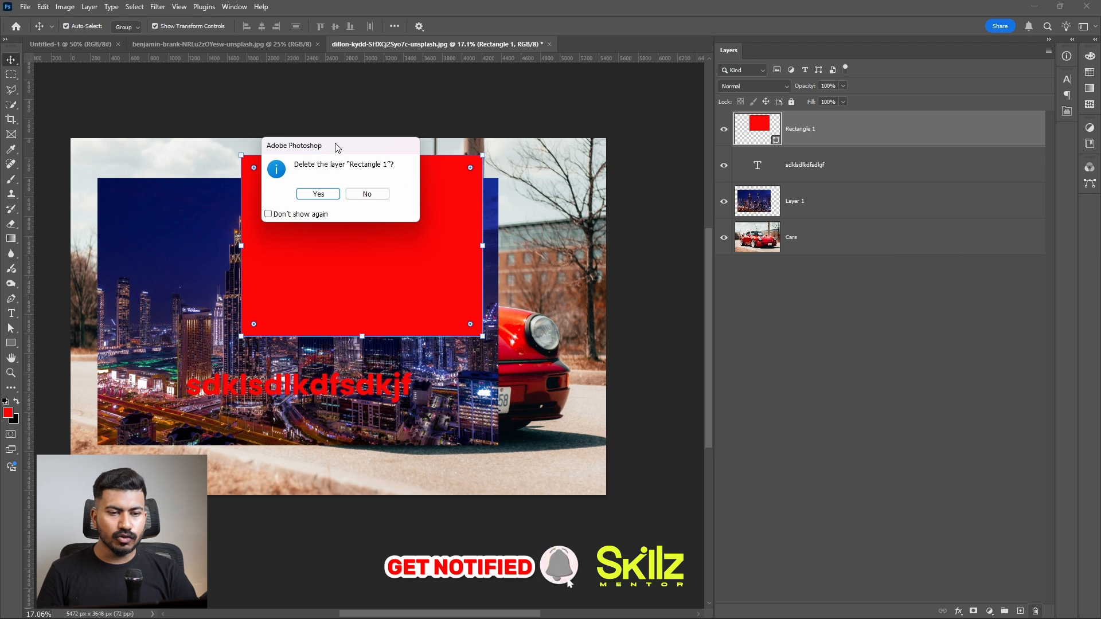
pyautogui.moveTo(335, 147); pyautogui.dragTo(467, 150)
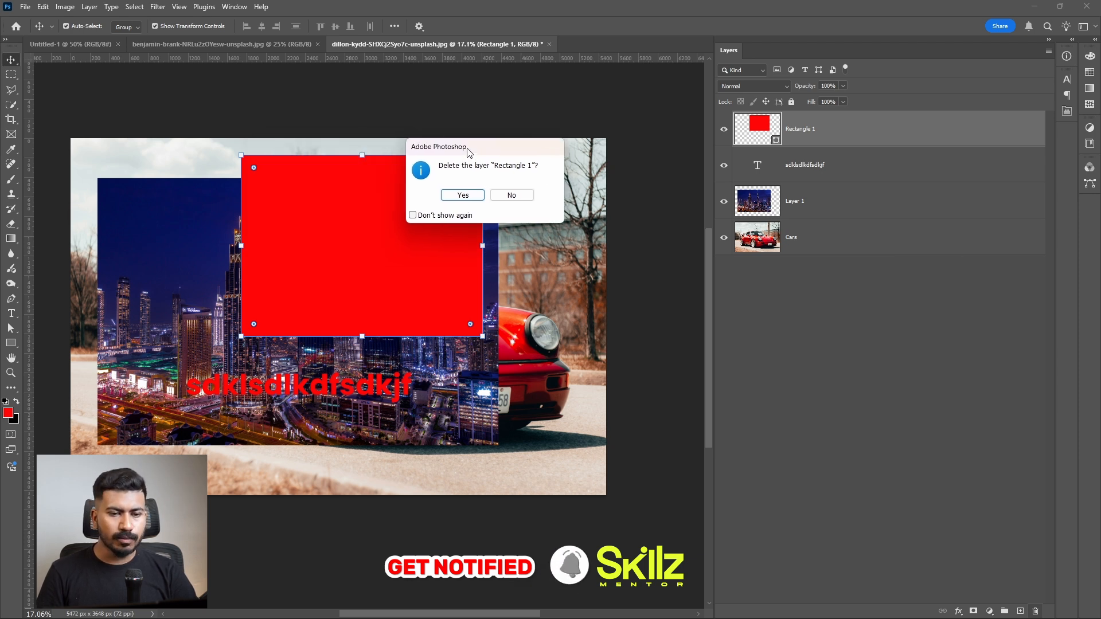
pyautogui.click(462, 196)
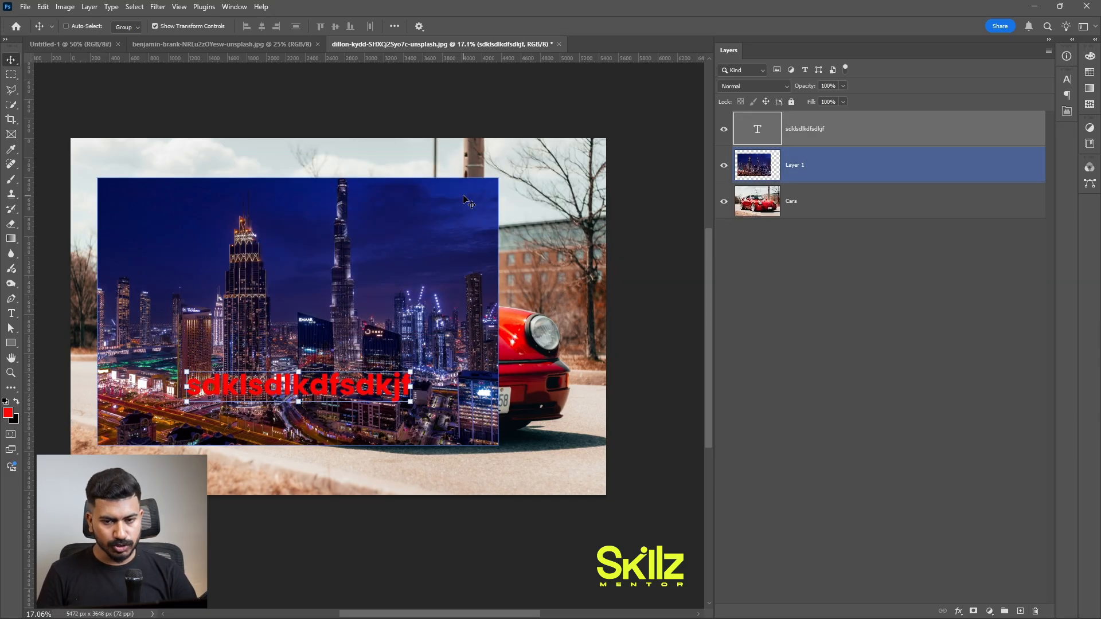
pyautogui.hotkey('ctrl', 'z')
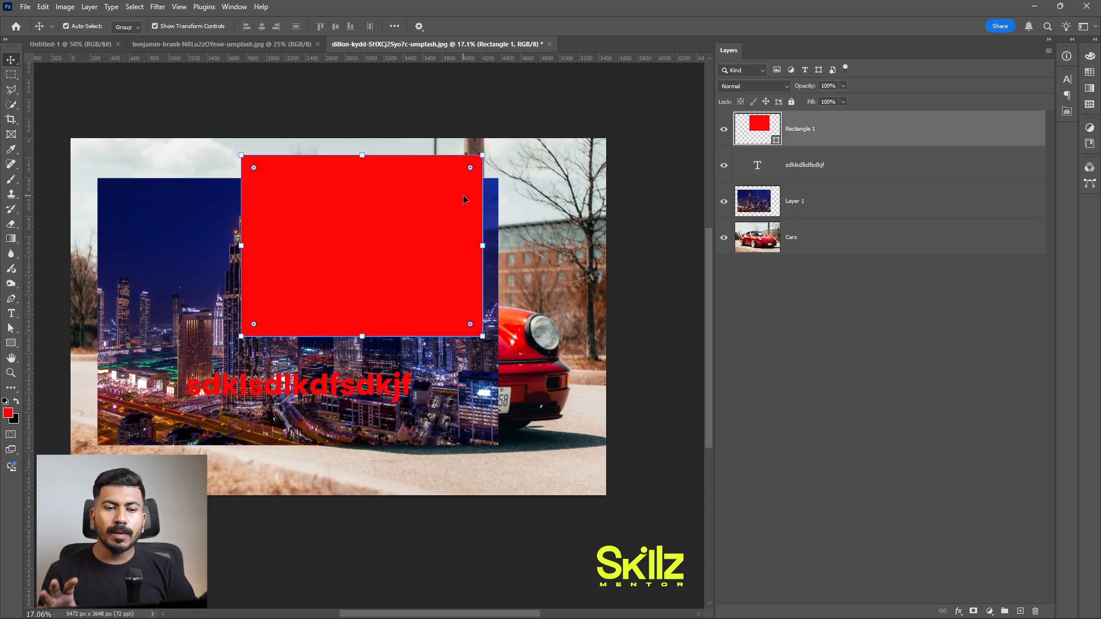
# Step: Hide the red rectangle, text and city layers, and add a new empty layer above the rectangle layer
pyautogui.click(709, 126)
pyautogui.click(723, 130)
pyautogui.click(723, 165)
pyautogui.click(723, 202)
pyautogui.scroll(-5, 570, 336)
pyautogui.moveTo(508, 299); pyautogui.dragTo(470, 357)
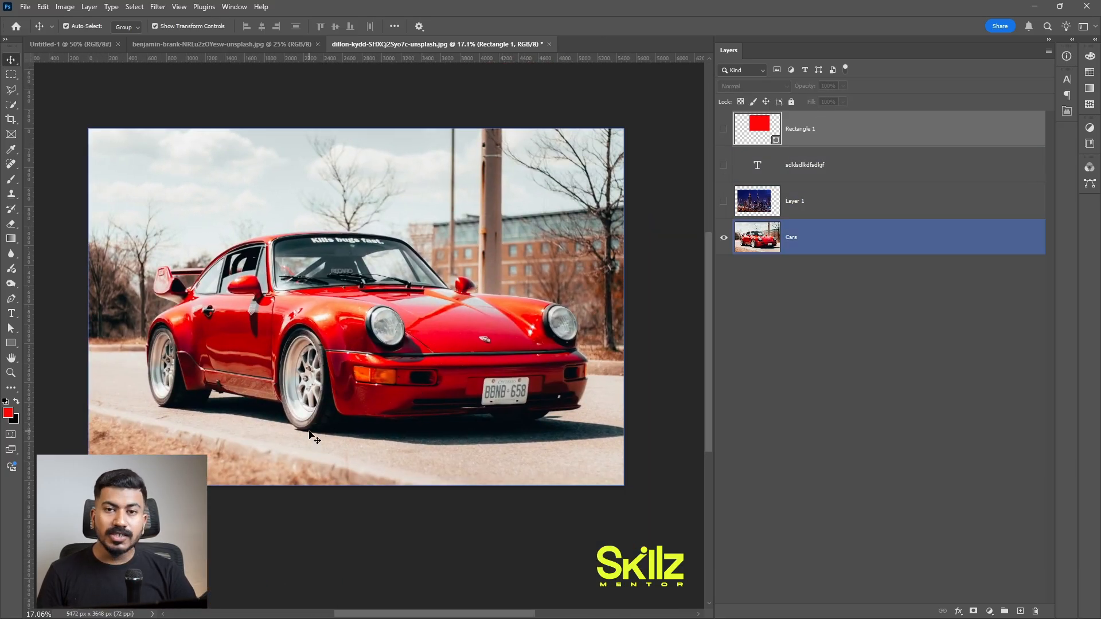
pyautogui.click(927, 539)
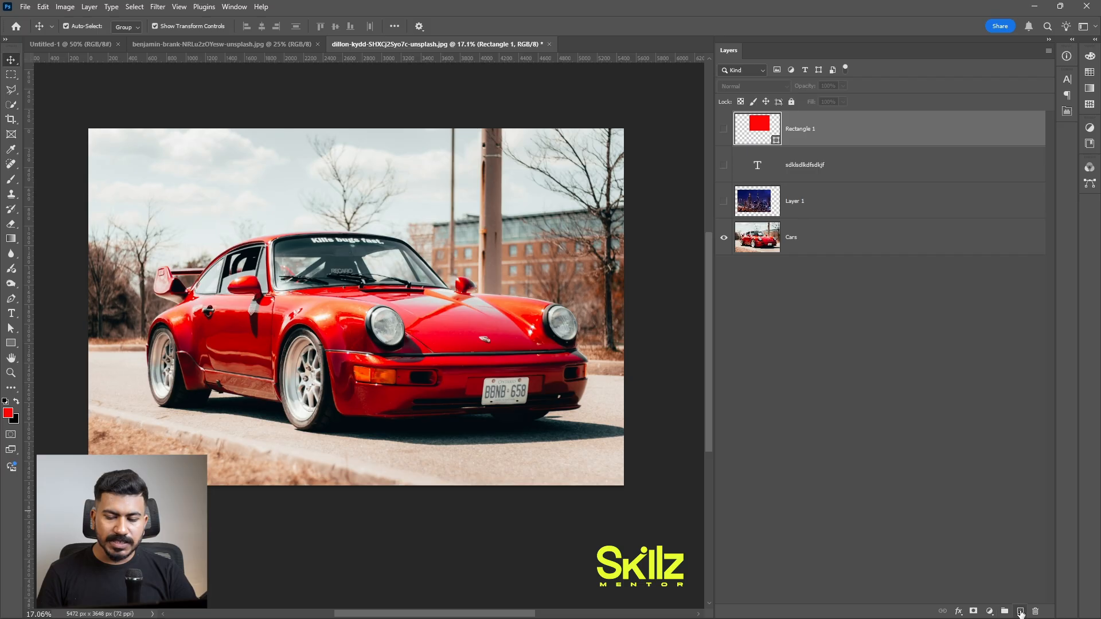
pyautogui.click(1021, 612)
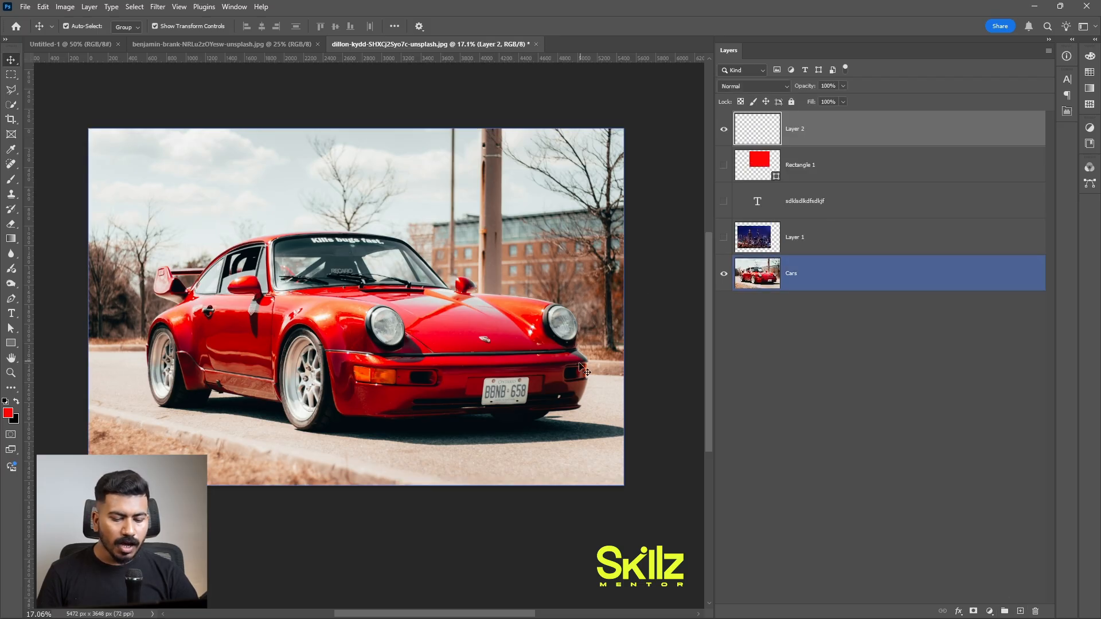
# Step: Enlarge the soft brush to 1400 px and paint a red stroke across the photo's lower edge on the new layer
pyautogui.press('b')
pyautogui.press(']')
pyautogui.press(']')
pyautogui.press(']')
pyautogui.press(']')
pyautogui.press(']')
pyautogui.press(']')
pyautogui.press(']')
pyautogui.press(']')
pyautogui.press(']')
pyautogui.press(']')
pyautogui.moveTo(120, 459); pyautogui.dragTo(678, 475)
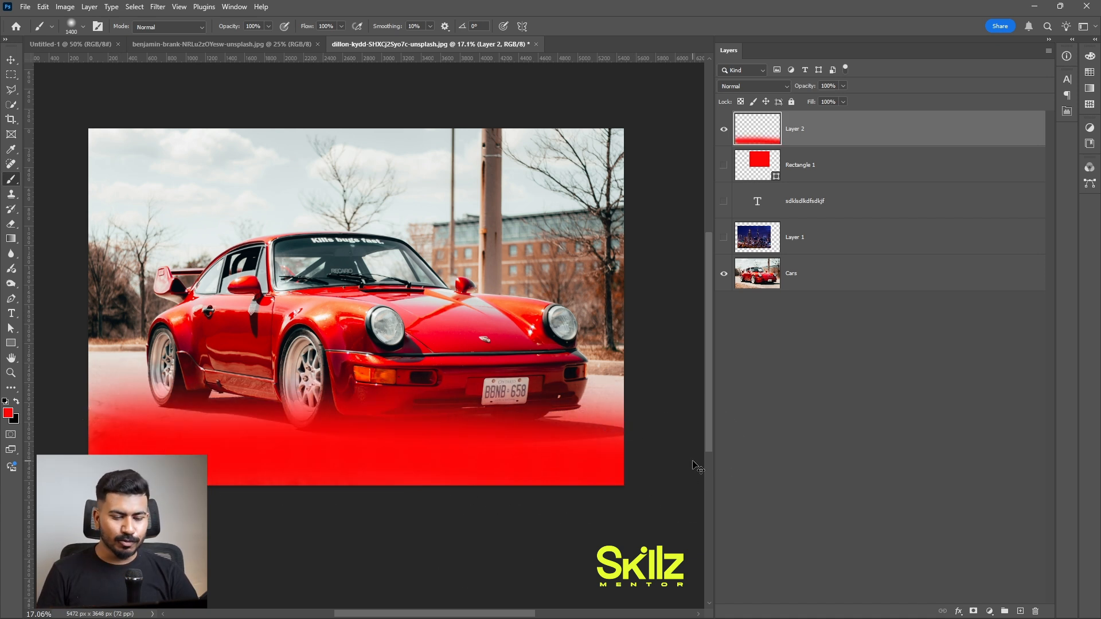
# Step: Toggle the Cars layer's visibility to check the red stroke in isolation, and undo the stroke
pyautogui.click(724, 273)
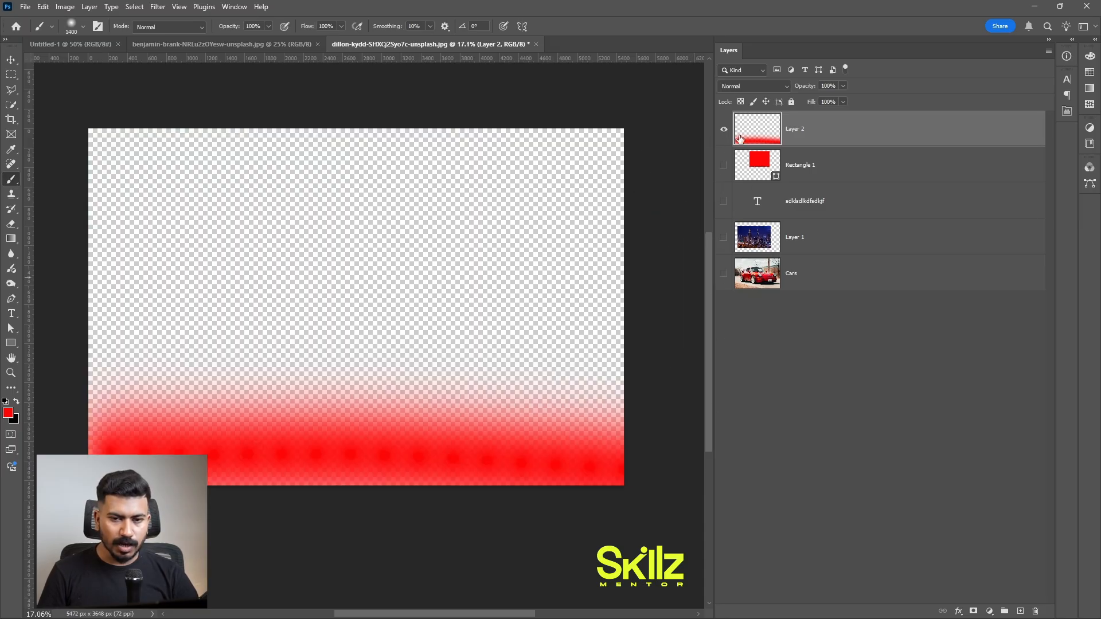
pyautogui.click(722, 274)
pyautogui.click(723, 274)
pyautogui.click(723, 275)
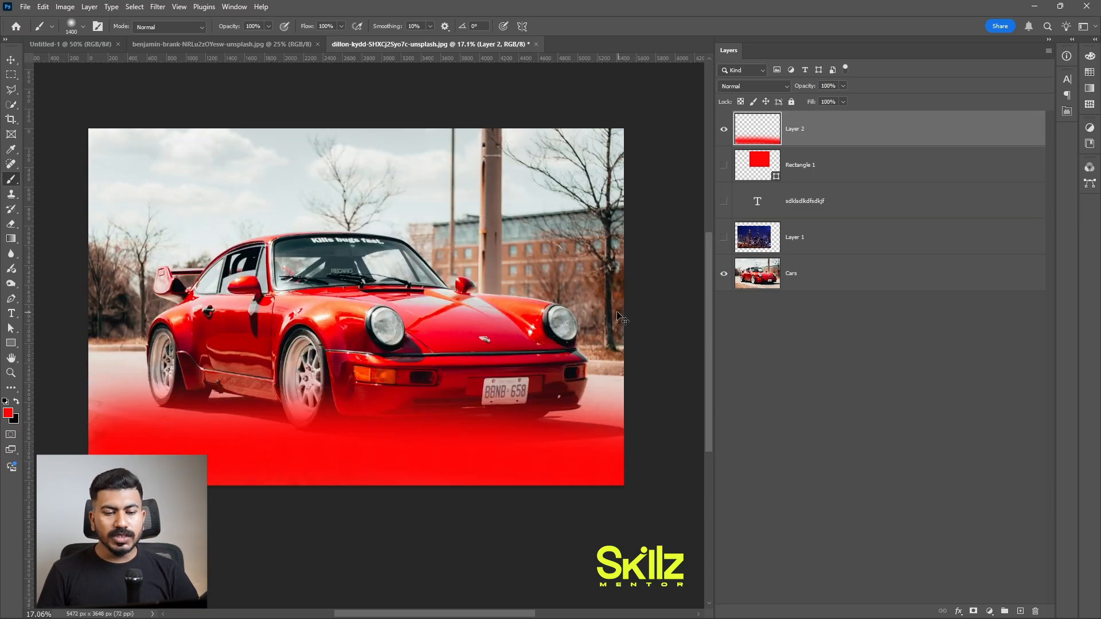
pyautogui.hotkey('ctrl', 'z')
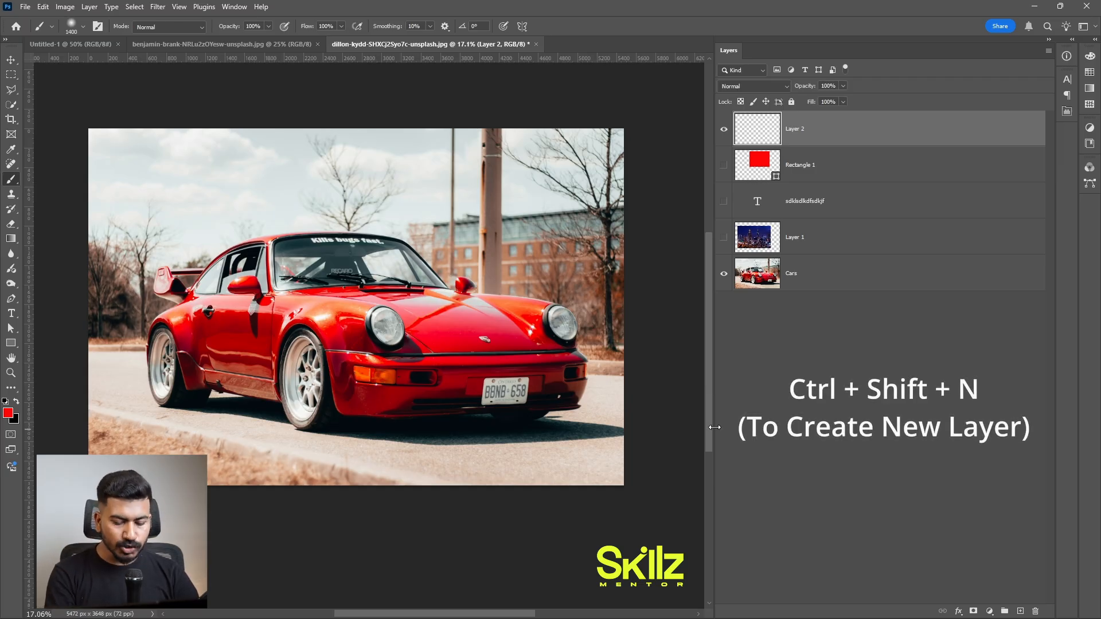
# Step: Create a new layer named Shading with the Green colour label, Normal mode and 100% opacity
pyautogui.hotkey('ctrl', 'shift', 'n')
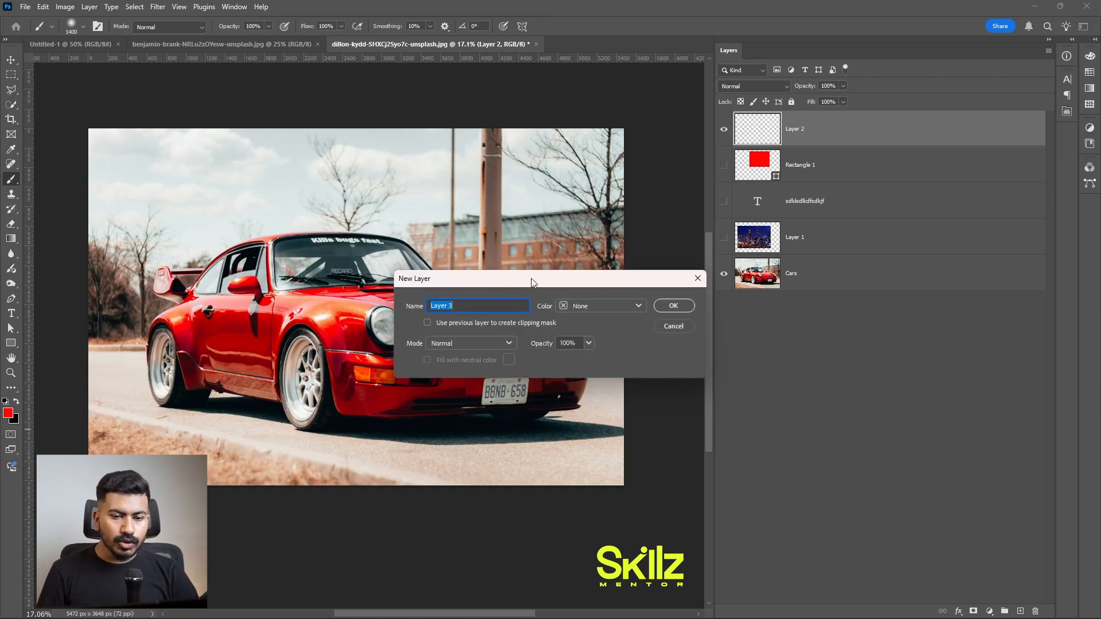
pyautogui.moveTo(482, 111); pyautogui.dragTo(476, 94)
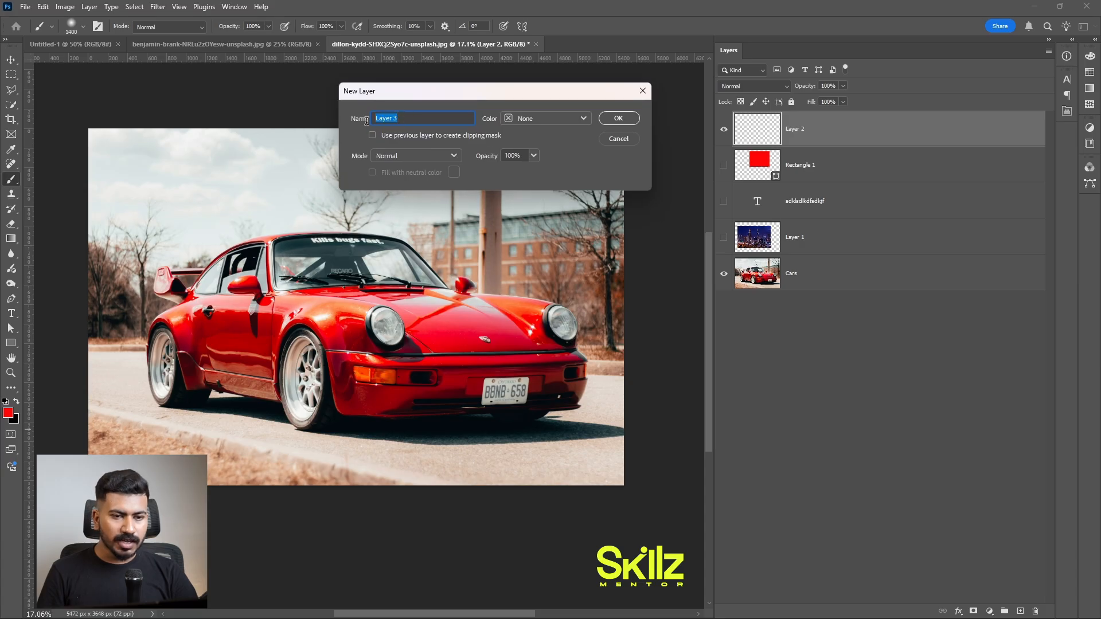
pyautogui.click(408, 158)
pyautogui.click(408, 158)
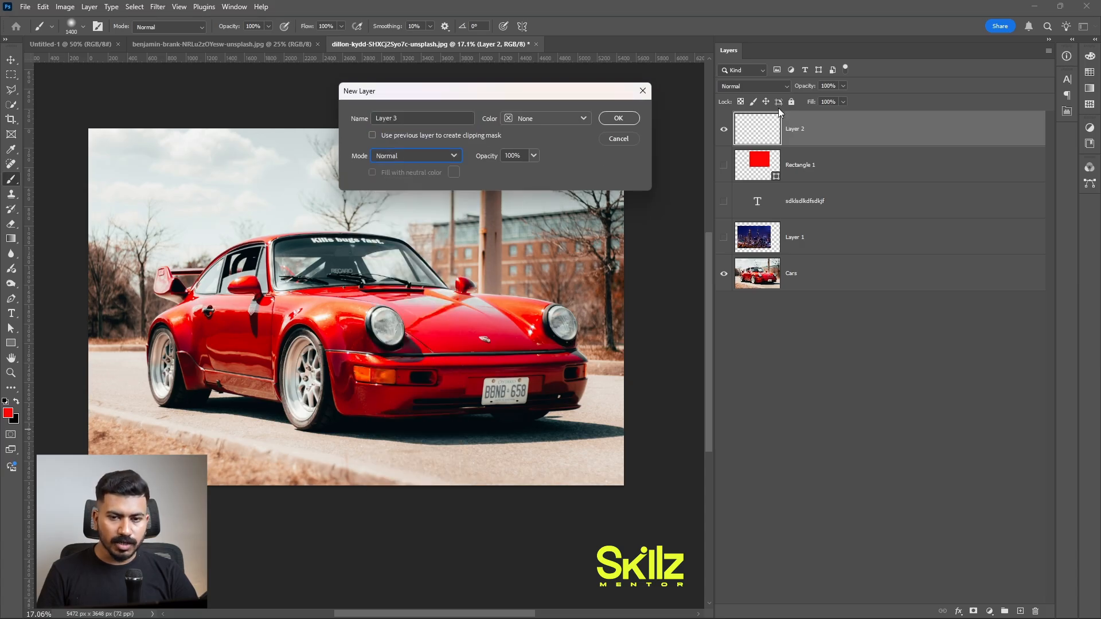
pyautogui.click(535, 119)
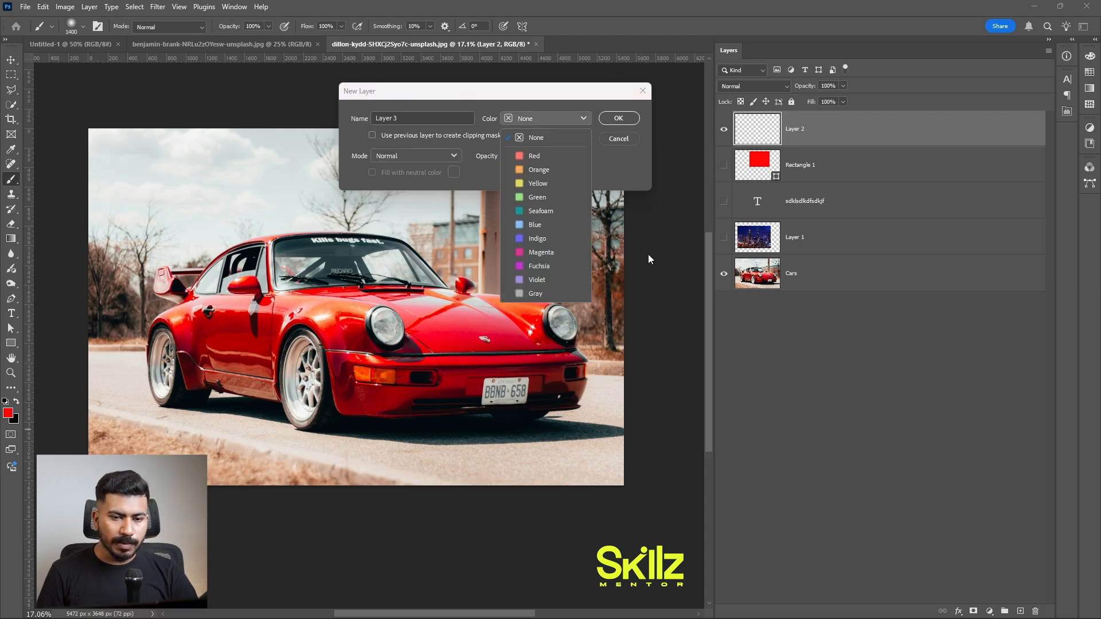
pyautogui.click(616, 167)
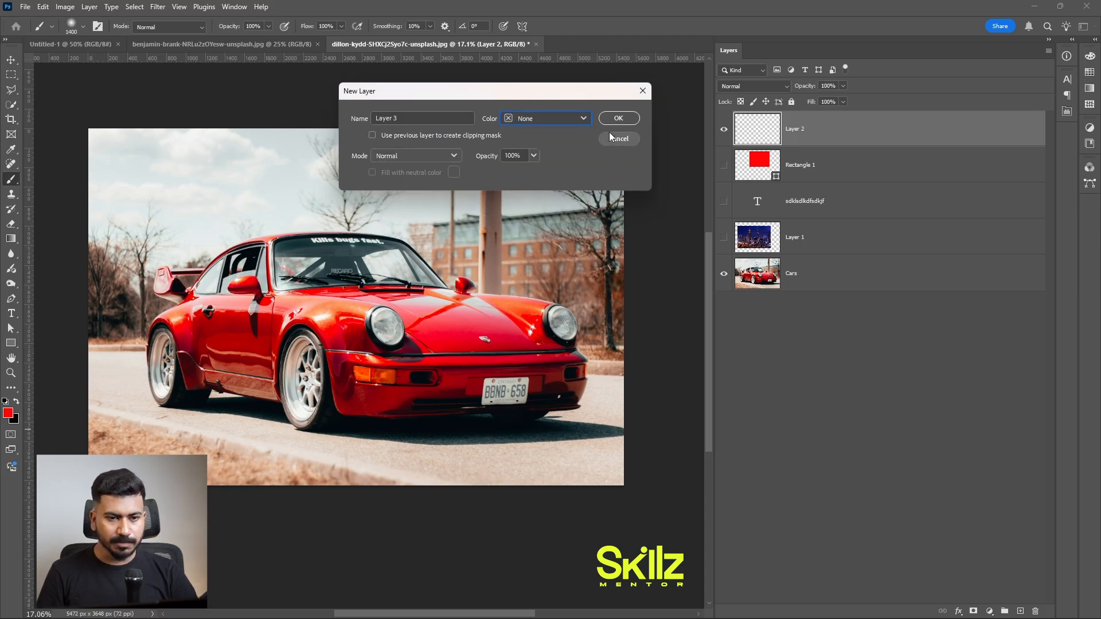
pyautogui.click(420, 117)
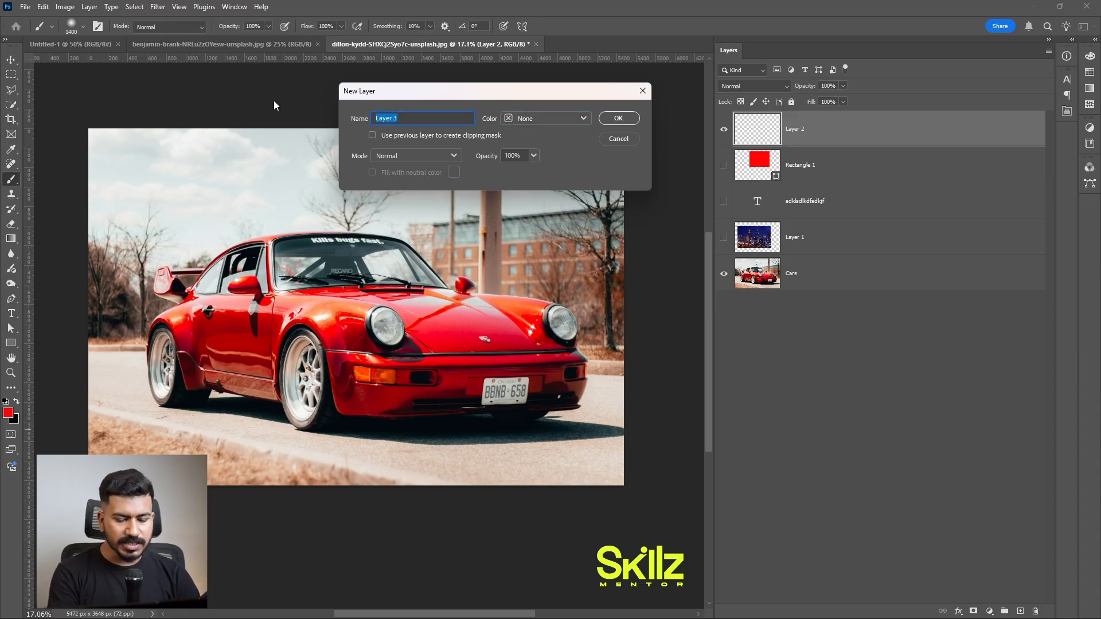
pyautogui.write('Shading')
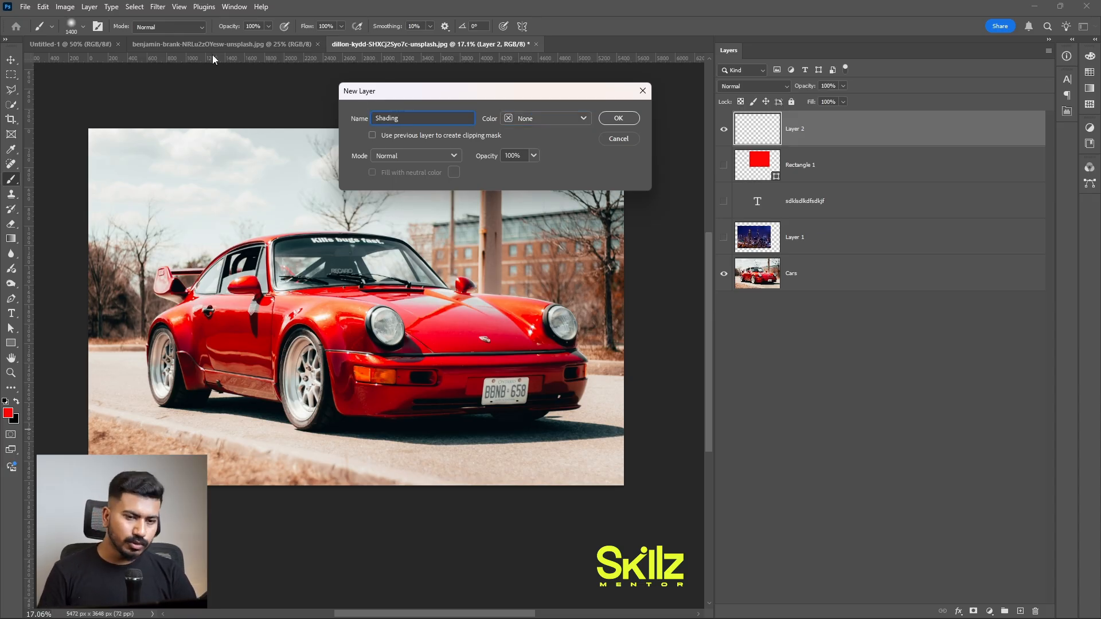
pyautogui.click(555, 120)
pyautogui.click(534, 192)
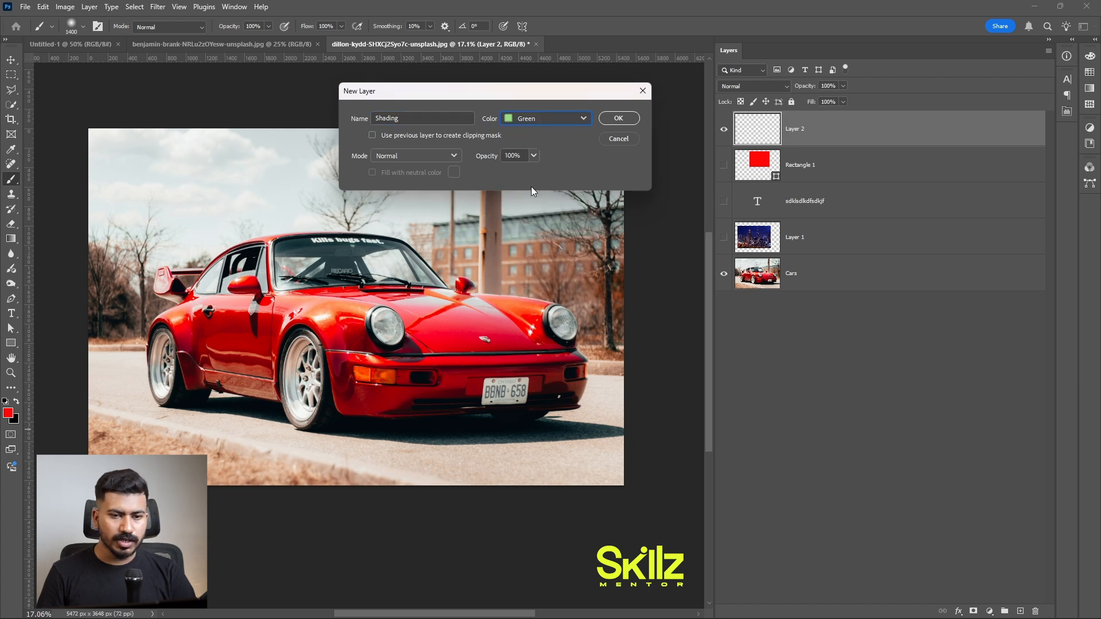
pyautogui.click(618, 118)
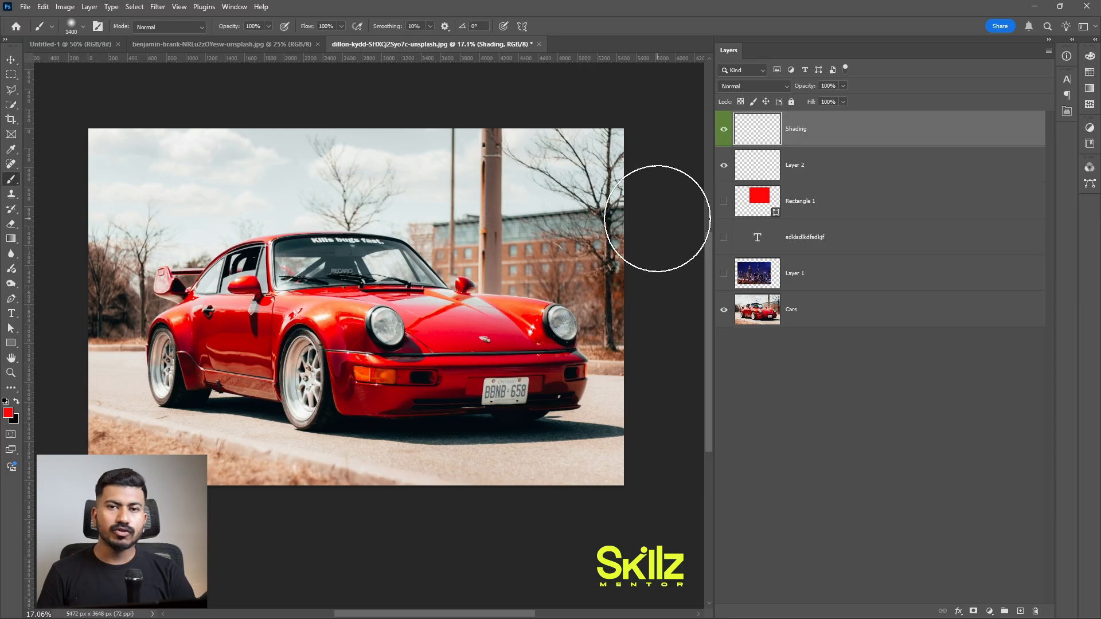
# Step: Add a white layer mask to the red rectangle layer
pyautogui.click(988, 472)
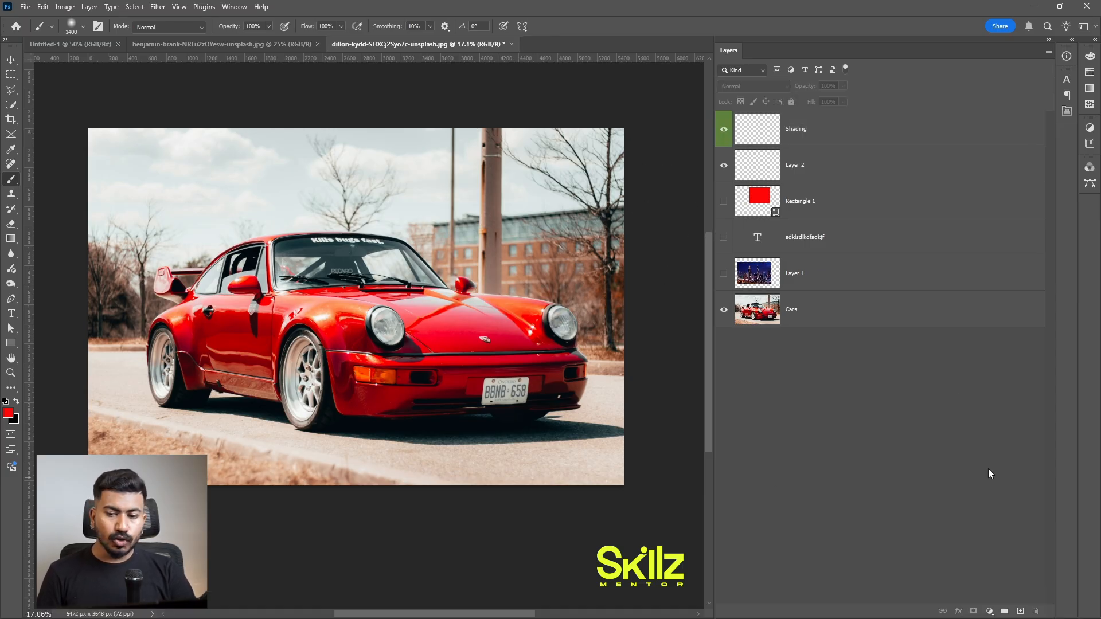
pyautogui.click(889, 211)
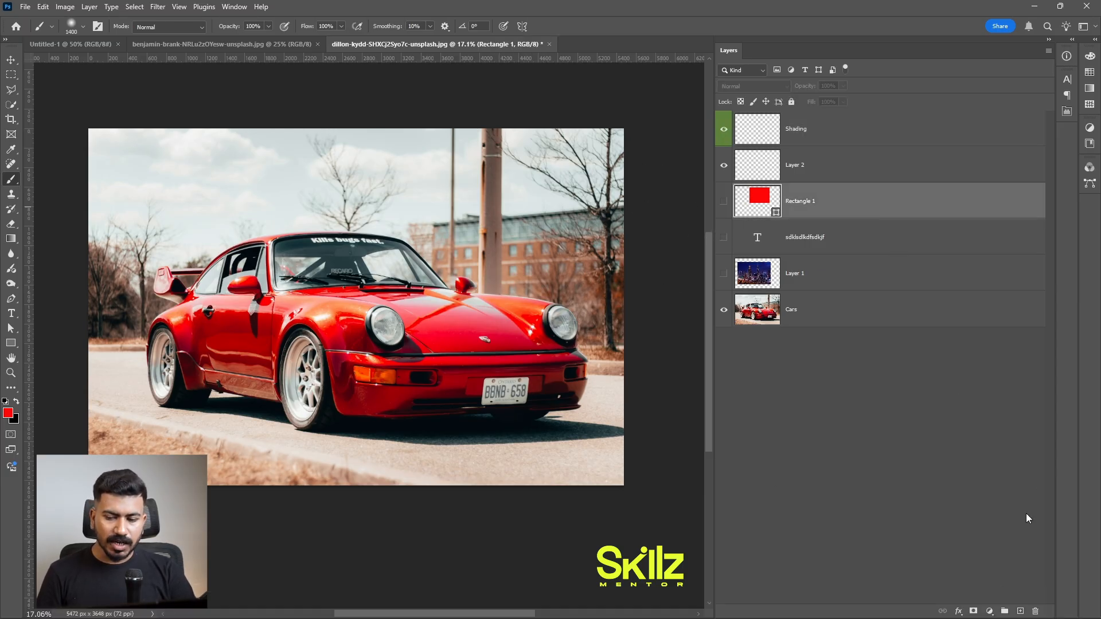
pyautogui.click(973, 611)
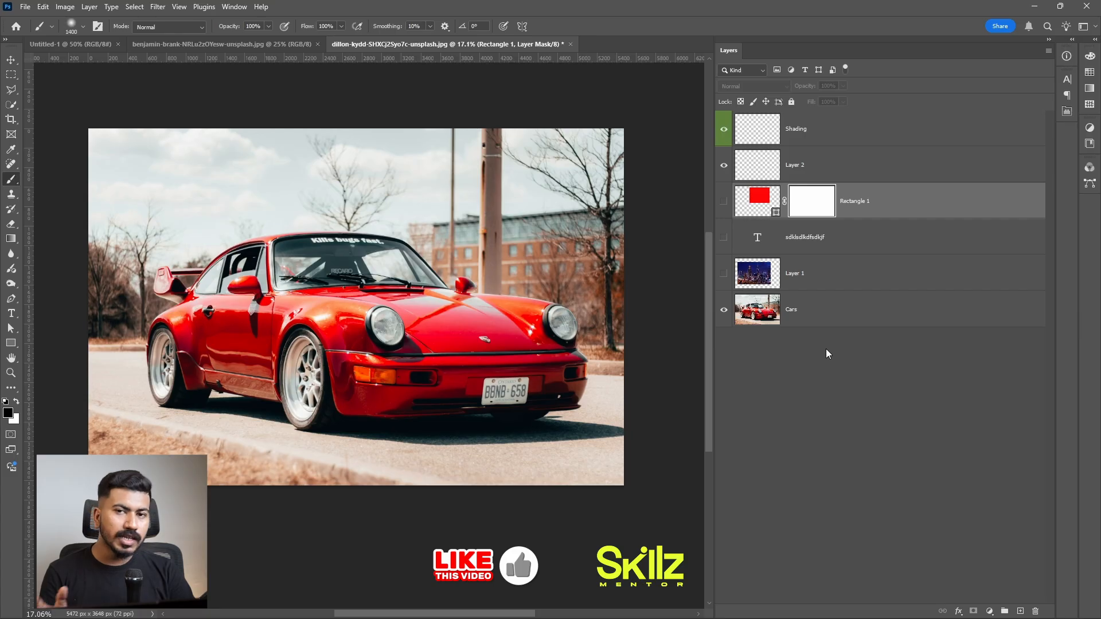
# Step: Open the list of fill and adjustment layer types for the red rectangle layer
pyautogui.click(989, 611)
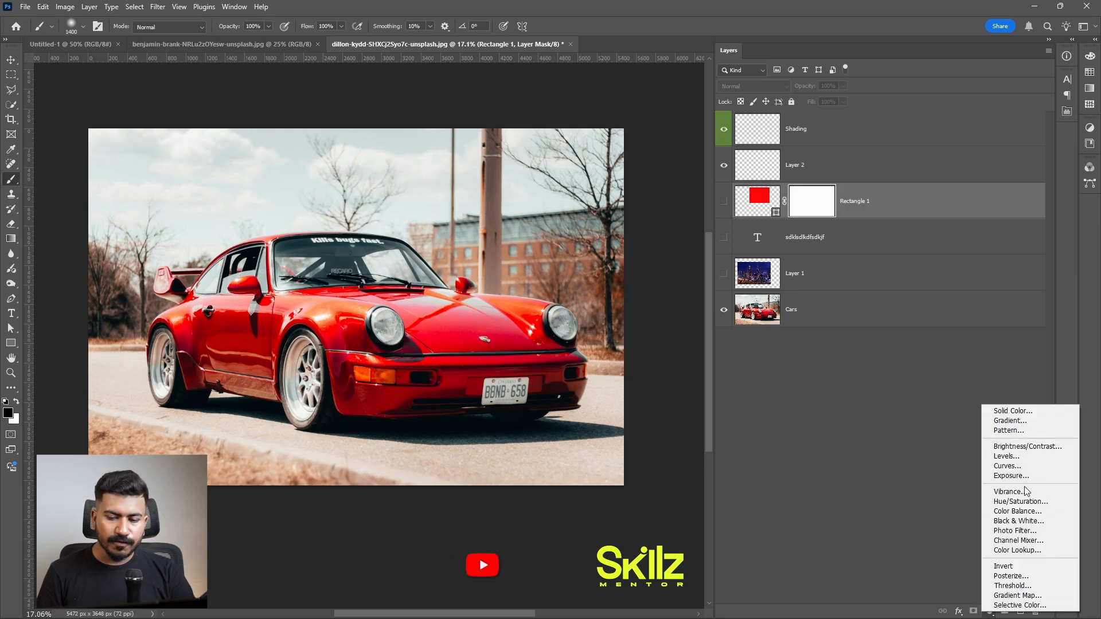